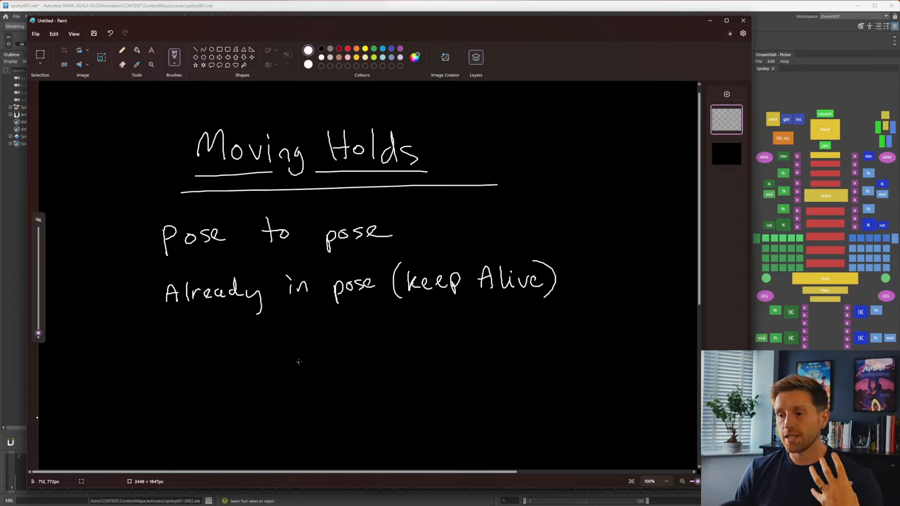
- Sketch two heads with face guidelines below the notes, joined by an arrow and labelled 10f, 8f and 30f
mouse_move(207, 388)
left_mouse_down()
mouse_move(213, 339)
mouse_move(207, 389)
left_mouse_up()
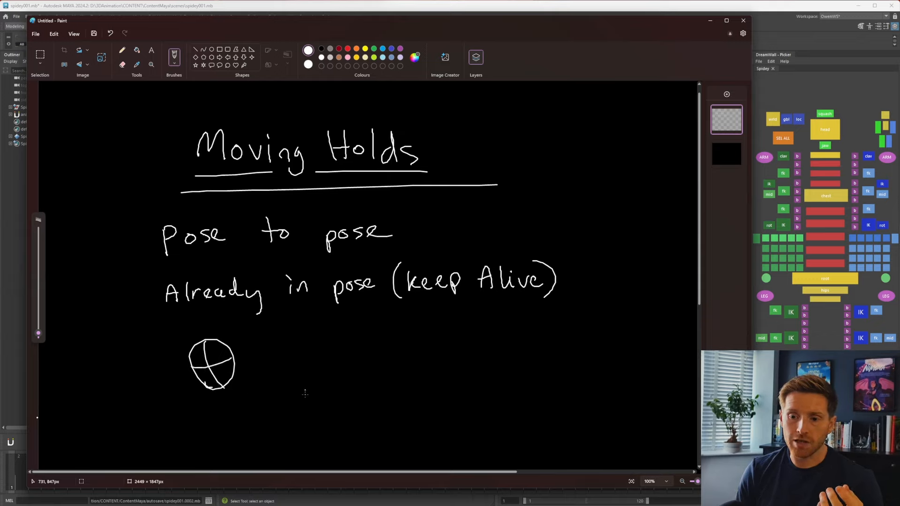
left_click_drag(275, 378, 291, 379)
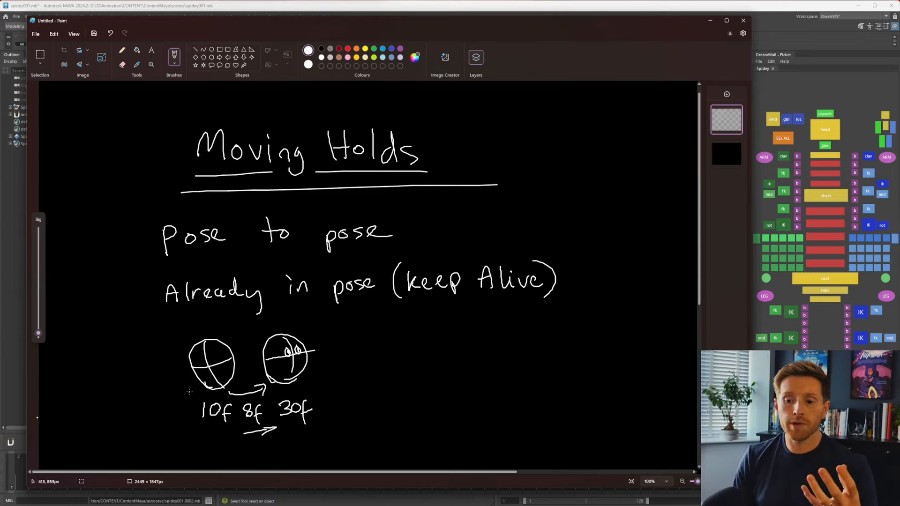
left_click_drag(195, 347, 205, 339)
left_click_drag(296, 352, 311, 358)
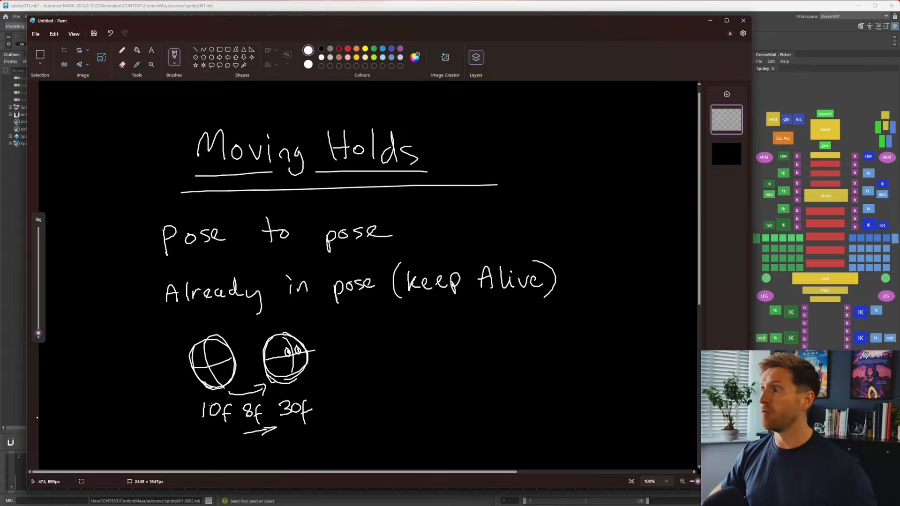
- Draw an arrow from "Pose to pose" down to the head sketches and underline "Already in pose (keep Alive)"
scroll(519, 312, "down", 2)
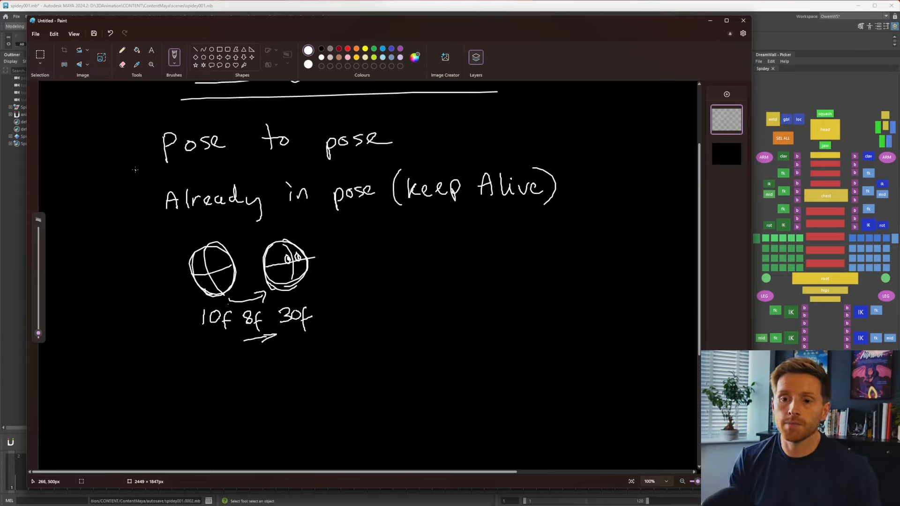
left_click_drag(146, 151, 170, 271)
left_click_drag(140, 256, 170, 270)
left_click_drag(179, 217, 603, 207)
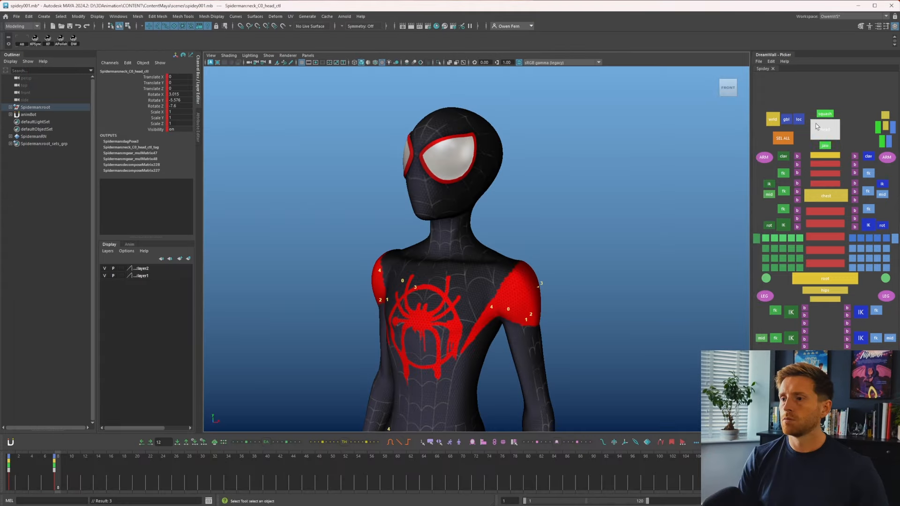
- Switch to Maya and, with all rig controls selected, copy the frame 8 pose to a new key at frame 80
left_click(25, 470)
mouse_move(26, 469)
left_mouse_down()
mouse_move(36, 466)
mouse_move(13, 468)
left_mouse_up()
key("period")
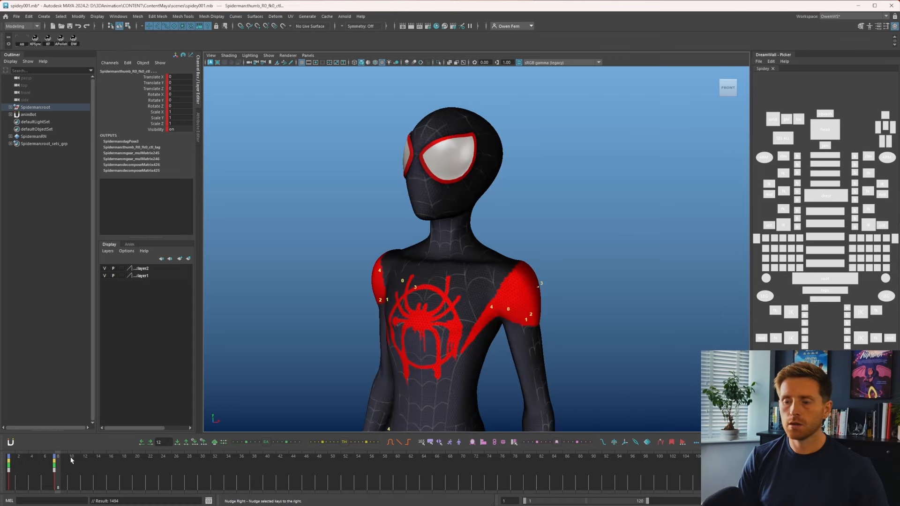
key("comma")
key("period")
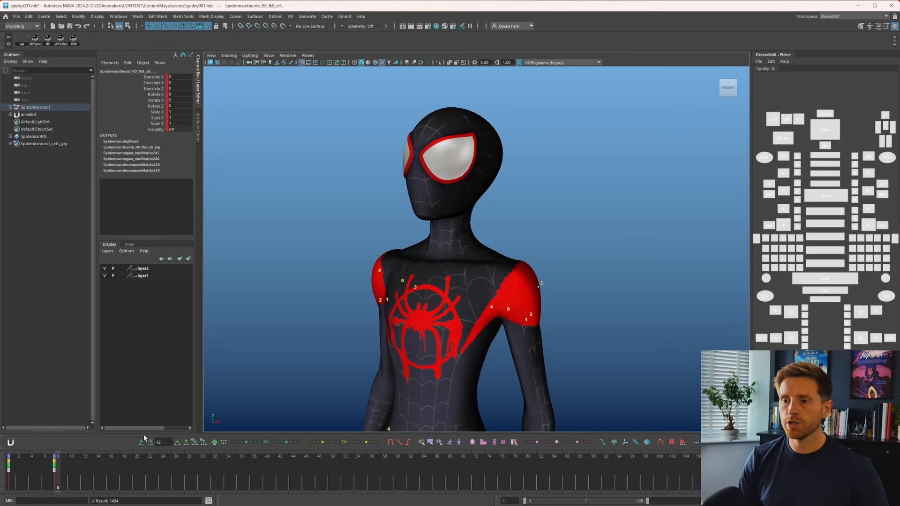
key("comma")
key("period")
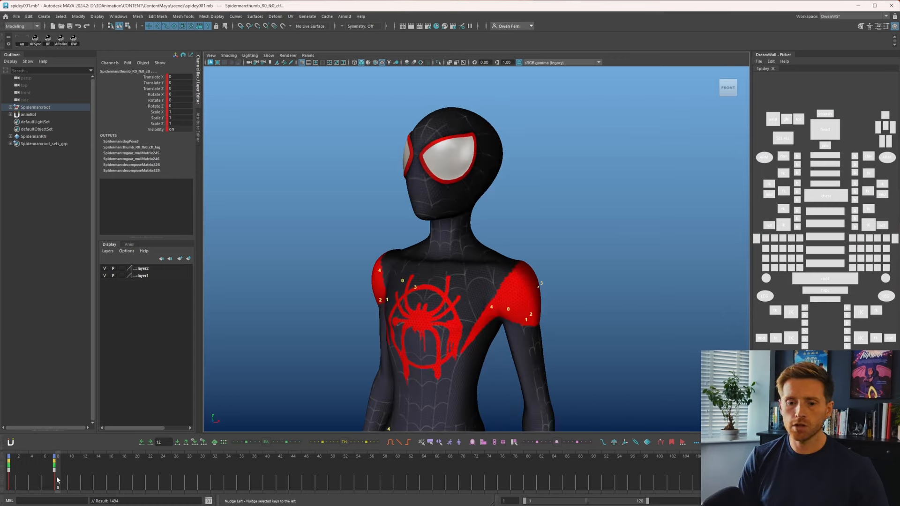
middle_click_drag(535, 475, 529, 479)
key("s")
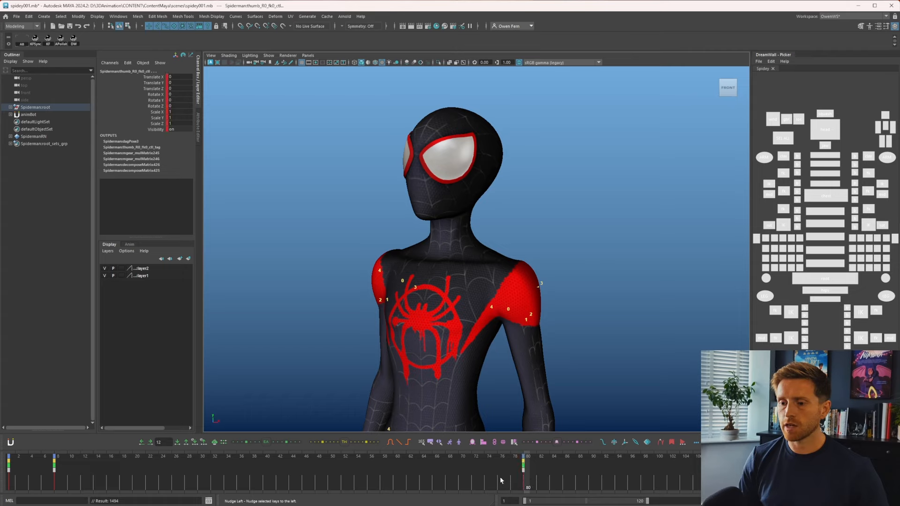
- Key a whole-rig breakdown pose at frame 6 and lower the body control there to about -1.7 in Y
mouse_move(497, 479)
left_mouse_down()
mouse_move(2, 476)
mouse_move(44, 473)
left_mouse_up()
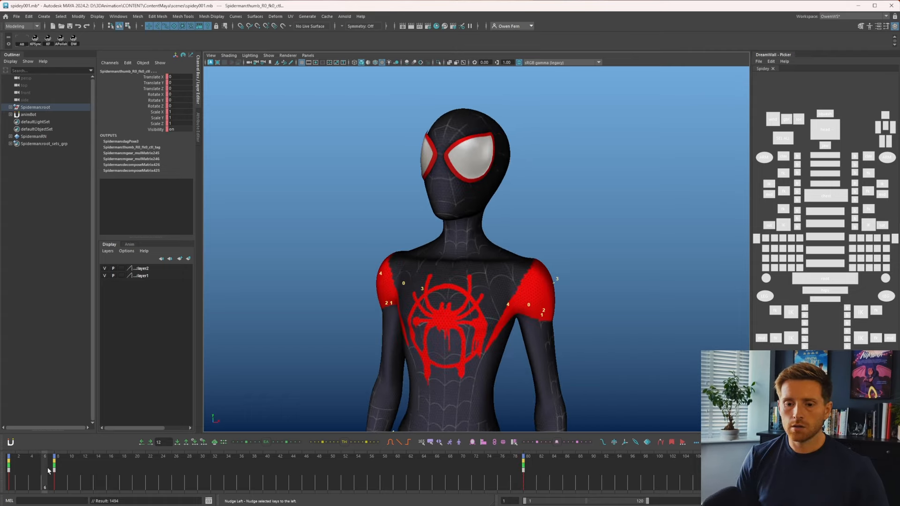
left_click(338, 442)
left_click(832, 279)
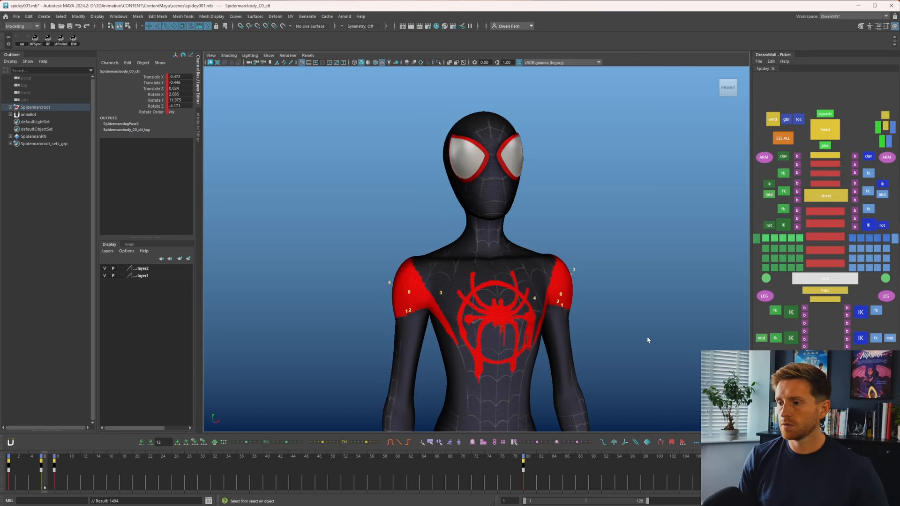
key("w")
middle_click_drag(559, 364, 556, 370)
key("q")
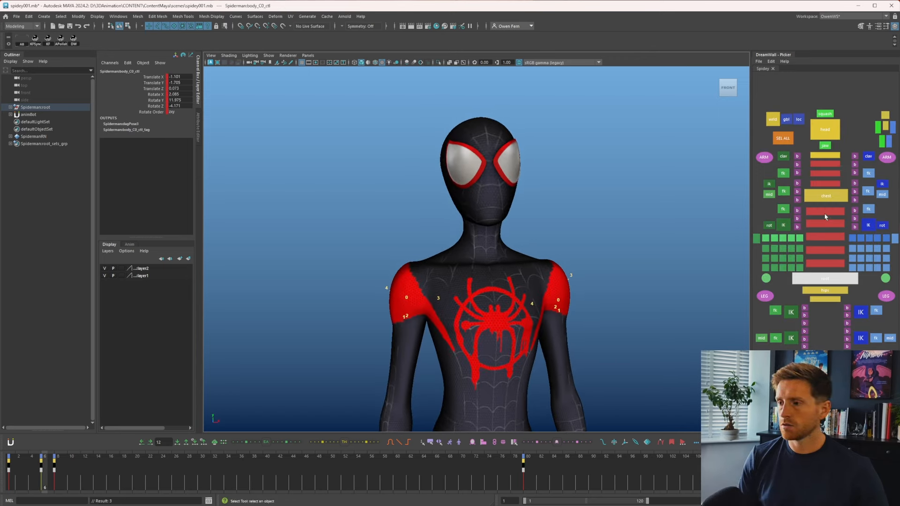
- Bend the five spine controls below the chest forward at frame 6, to about 1.1° in X
left_click_drag(825, 214, 830, 263)
key("e")
left_click_drag(515, 341, 510, 351)
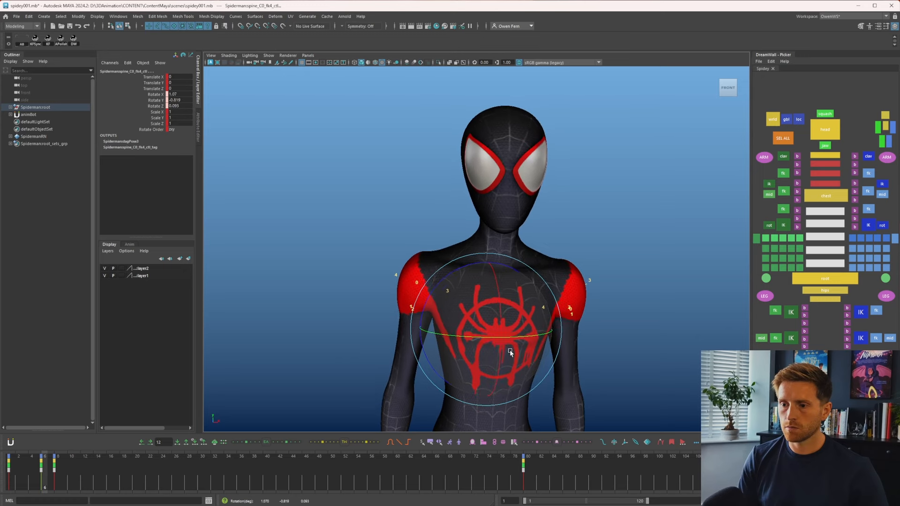
- Rotate the same spine controls to about -1.8° in X at frame 8 and match their frame 80 key to it
key("period")
left_click_drag(408, 346, 408, 348)
key("period")
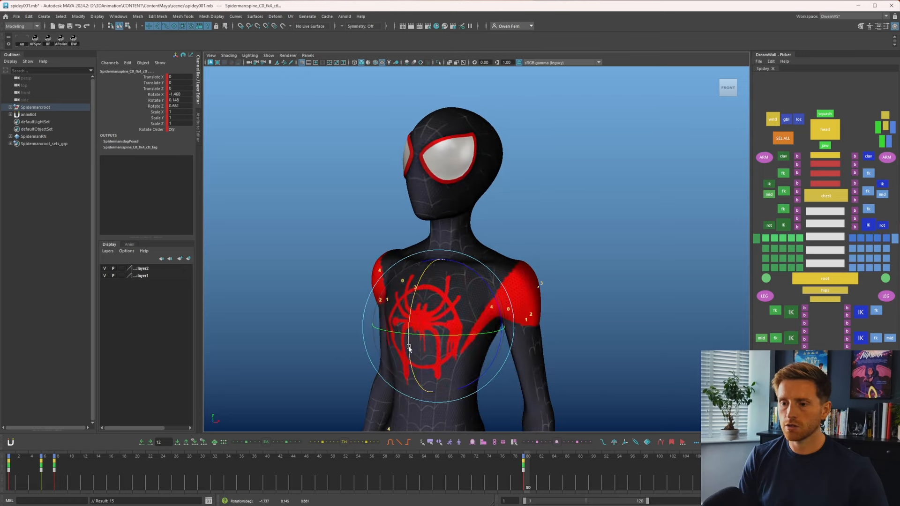
left_click(322, 442)
key("comma")
key("comma")
- Lower the body control further at frame 6, to about -2.4 in Y, and compare it with the first pose
key("q")
left_click(825, 280)
key("comma")
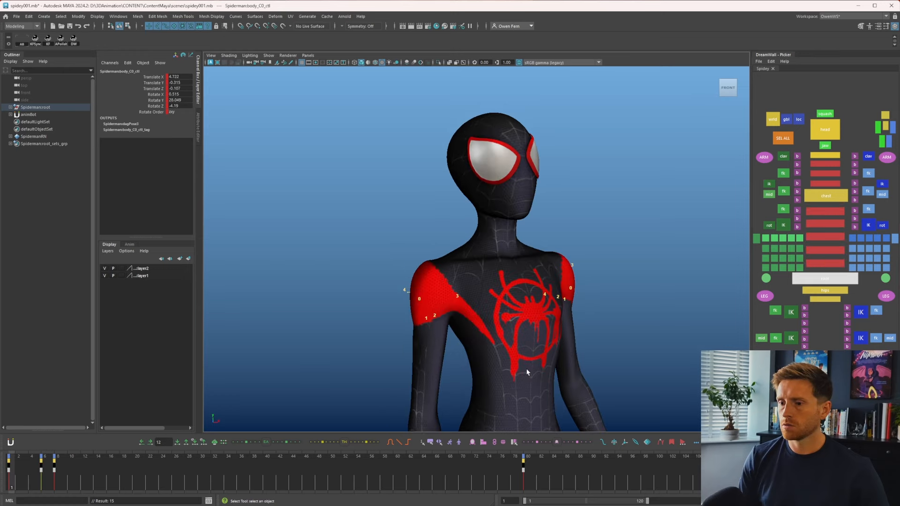
key("period")
key("w")
middle_click_drag(535, 377, 534, 382)
key("comma")
key("period")
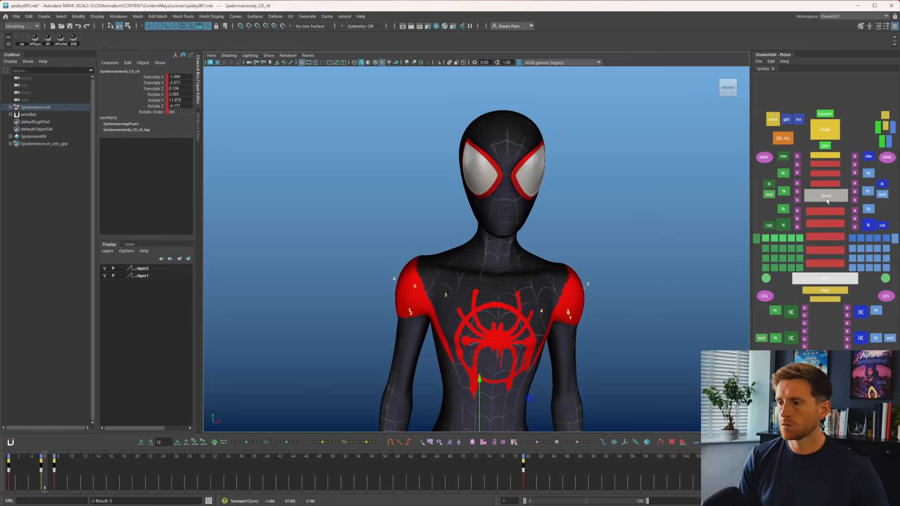
- Increase the forward bend of the five spine controls at frame 6 to about 1.6° in X
left_click_drag(825, 210, 833, 266)
key("e")
left_click_drag(524, 355, 548, 346)
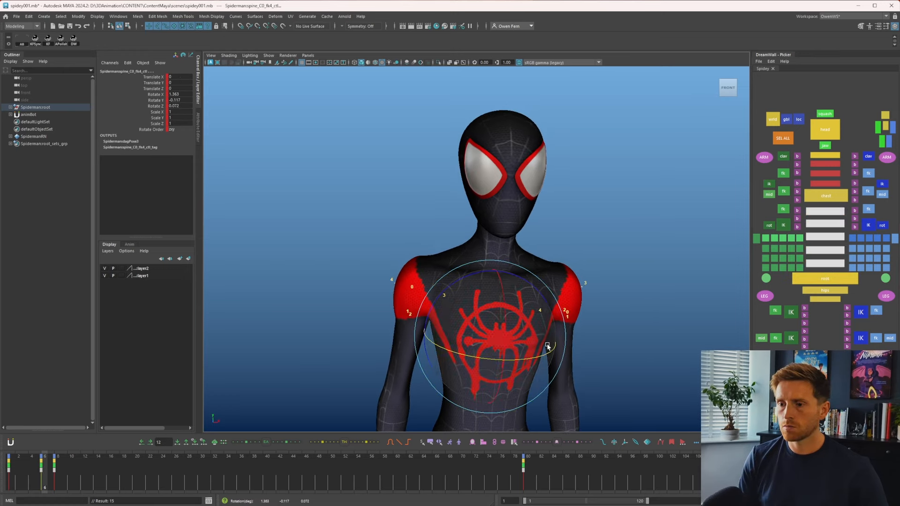
key("q")
- Rotate the character's right clavicle and right upper-arm FK control at frame 6 to offset that shoulder and arm
left_click(784, 156)
key("e")
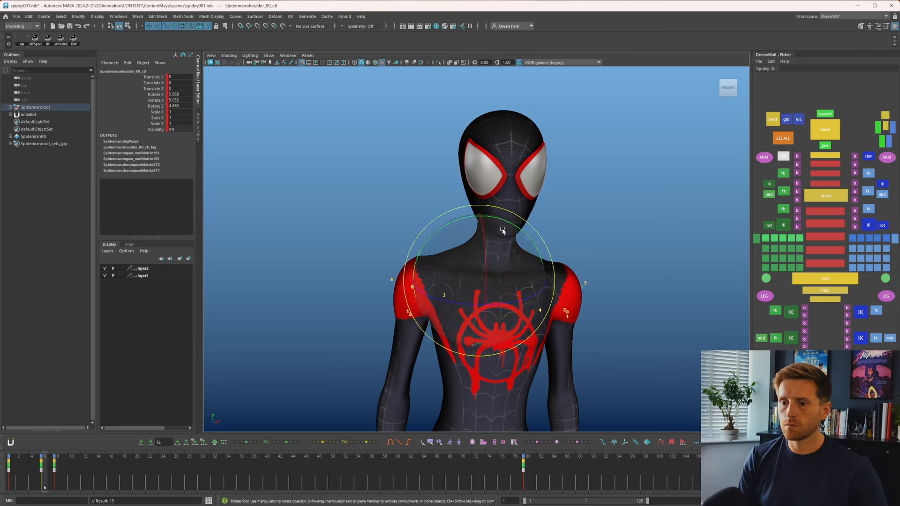
left_click_drag(502, 231, 513, 234)
key("comma")
left_click(784, 173)
key("period")
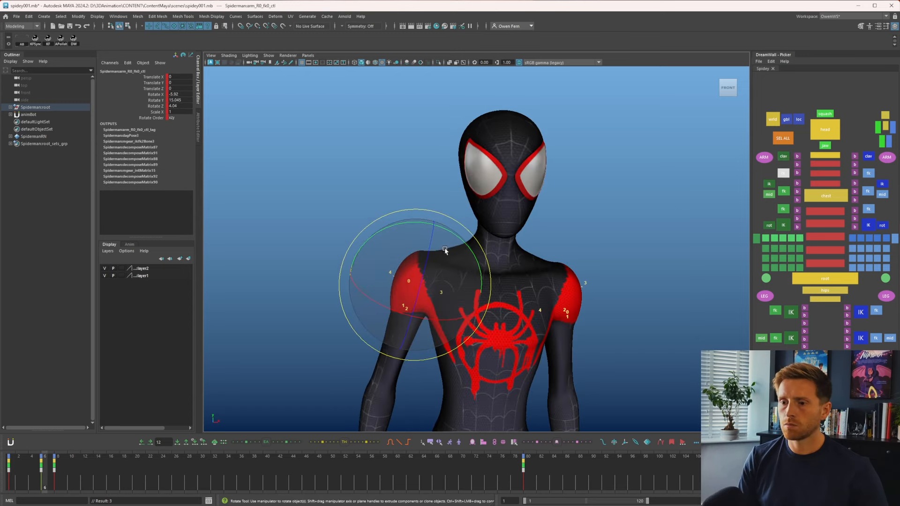
left_click_drag(451, 232, 445, 229)
key("q")
- Rotate the character's left clavicle control at frame 6 and compare it with the first pose
left_click(868, 157)
key("comma")
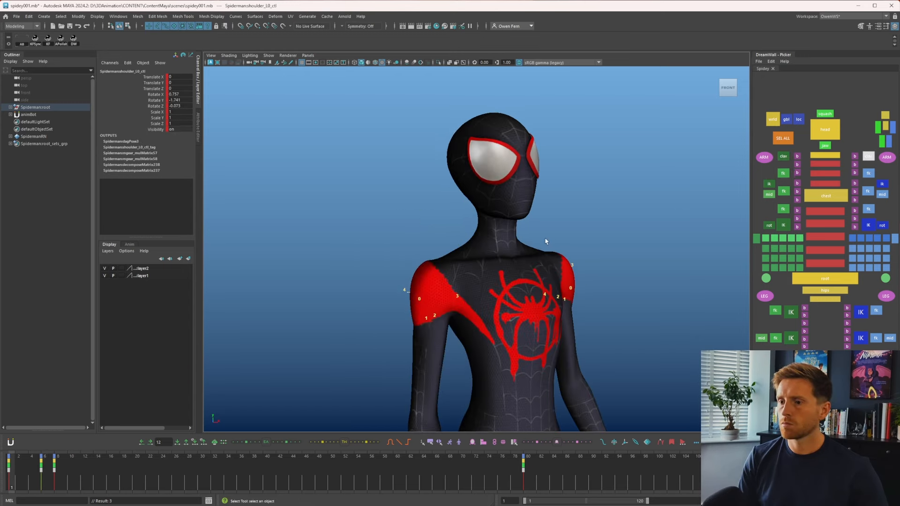
key("period")
key("e")
left_click_drag(499, 219, 502, 311)
key("comma")
key("q")
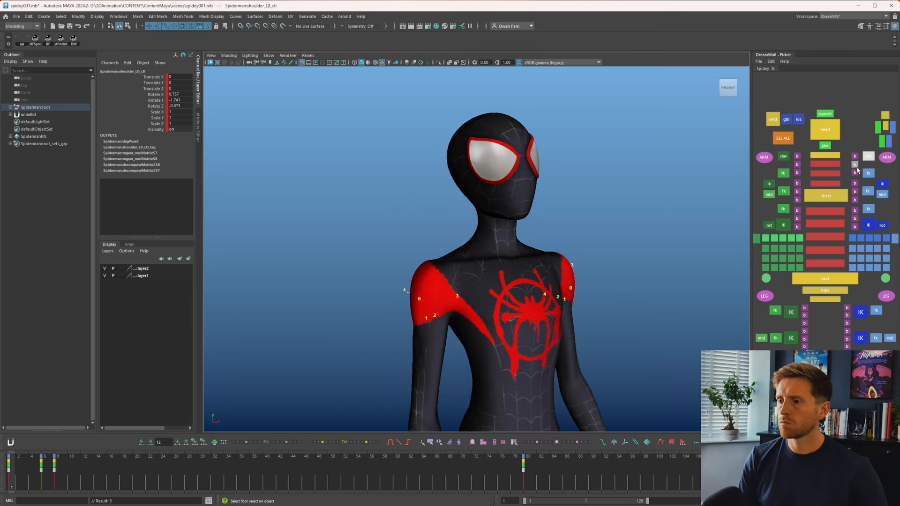
- Rotate the character's left upper-arm FK control at frame 6 to about -11.7°, 13.7° and 8.7° in X, Y and Z
left_click(868, 173)
key("period")
key("period")
key("comma")
key("comma")
key("period")
key("period")
key("comma")
key("comma")
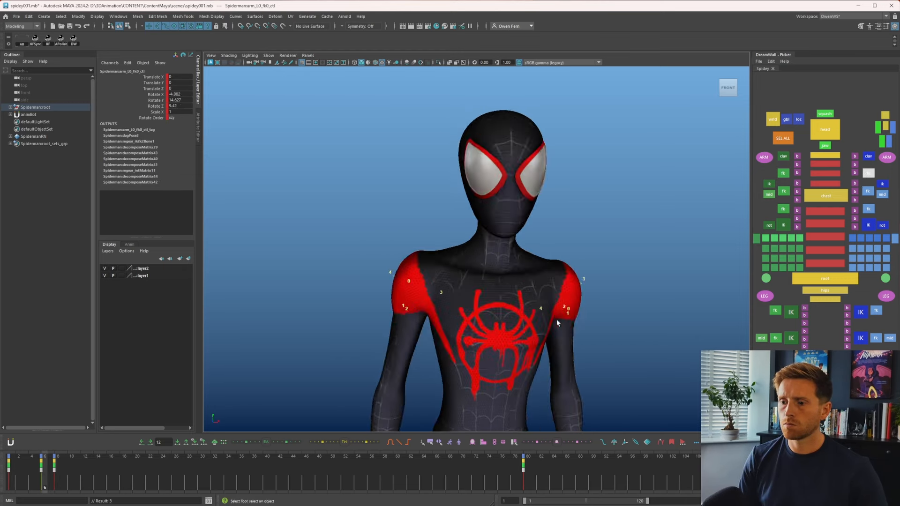
key("period")
key("e")
left_click_drag(586, 336, 602, 331)
key("comma")
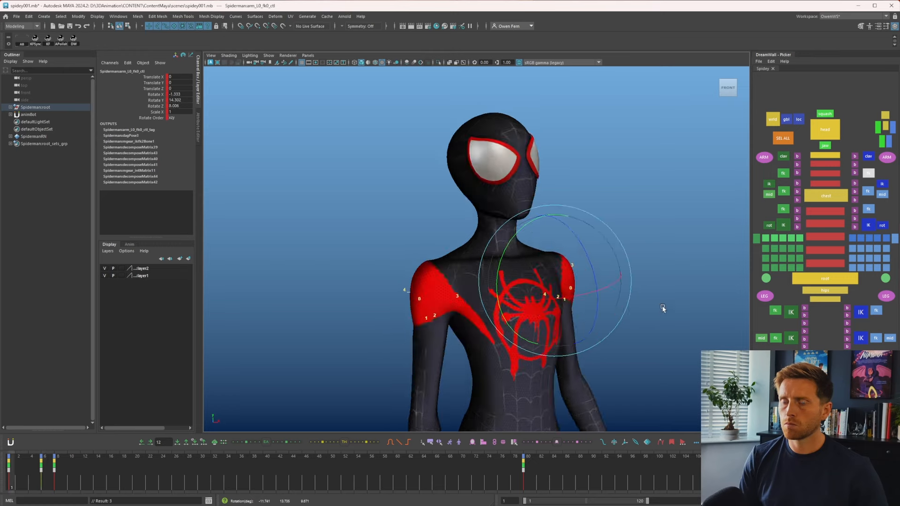
key("period")
key("w")
- Turn the head control at frame 6 back toward the first pose's direction, to about 11.3° in Y
left_click(825, 130)
key("e")
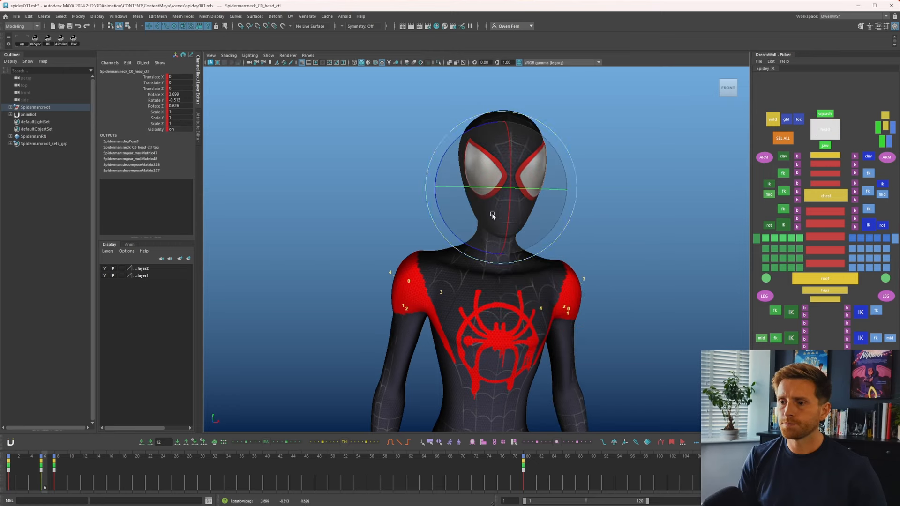
left_click_drag(525, 206, 528, 217)
key("comma")
key("period")
key("q")
key("comma")
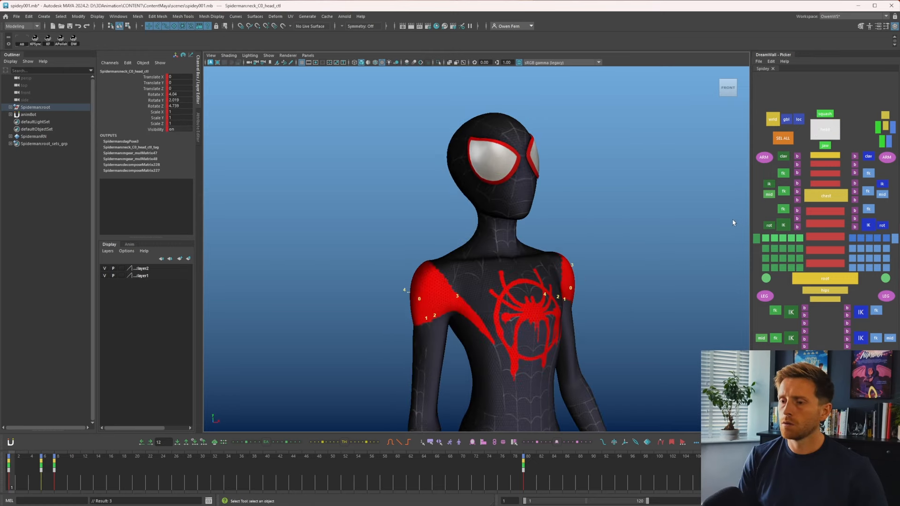
- Compare the head across the two poses and increase its turn at frame 6 to about 13.5° in Y
key("period")
key("comma")
key("period")
key("comma")
key("period")
key("comma")
key("period")
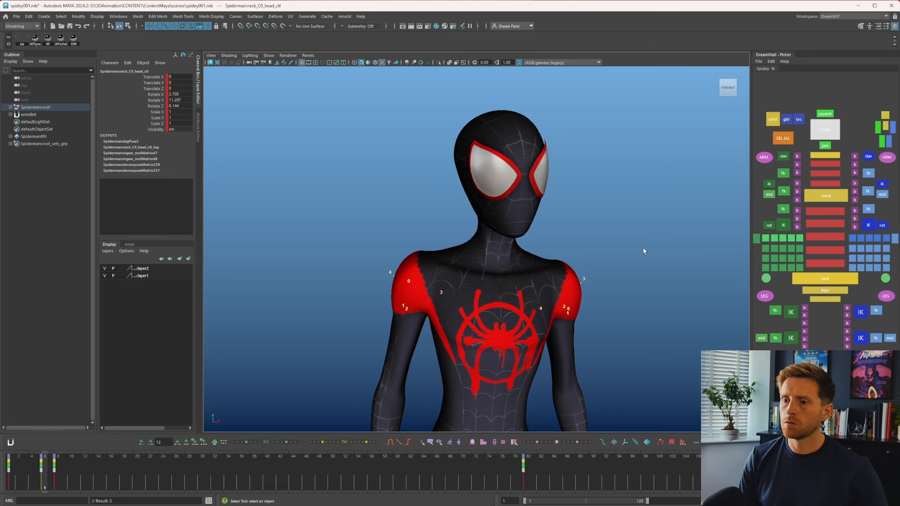
key("e")
left_click_drag(540, 229, 539, 232)
key("comma")
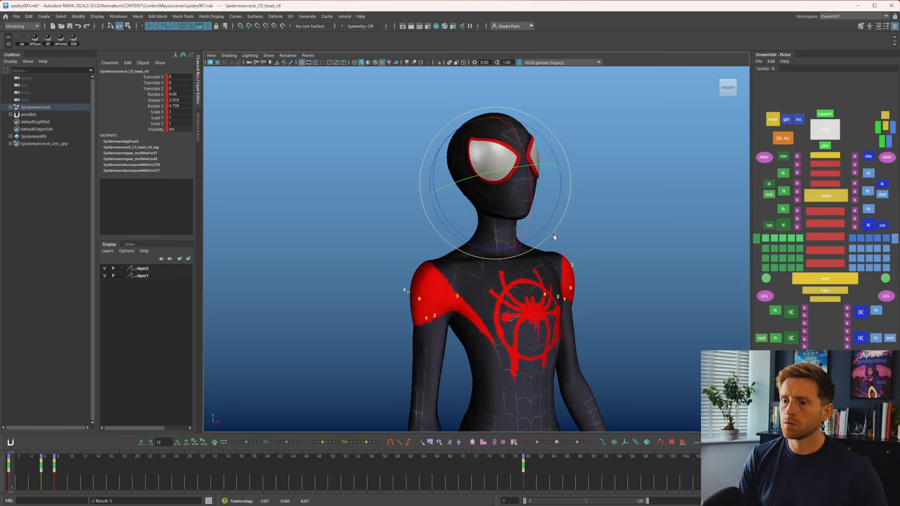
key("period")
key("q")
left_click(827, 184)
key("comma")
key("e")
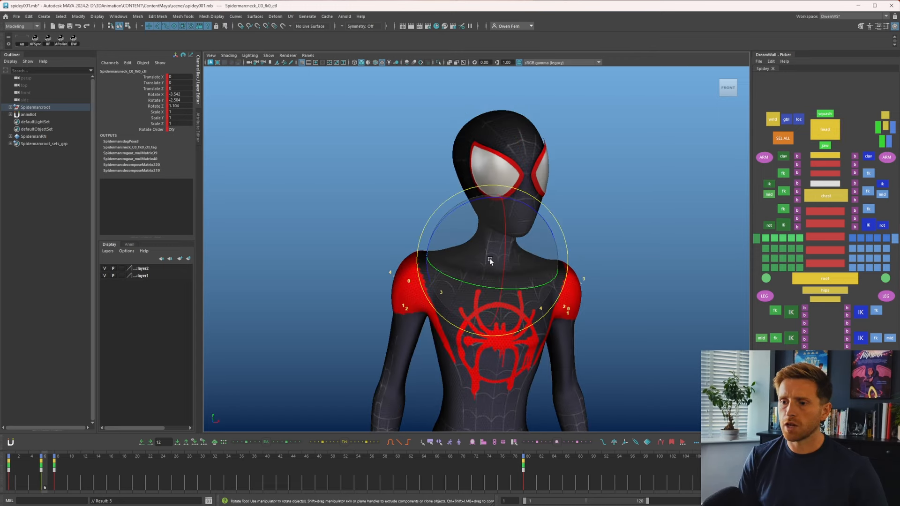
key("period")
key("q")
- Twist the upper four spine controls below the chest toward the first pose at frame 6
left_click_drag(826, 205, 832, 253)
key("e")
left_click_drag(517, 360, 523, 361)
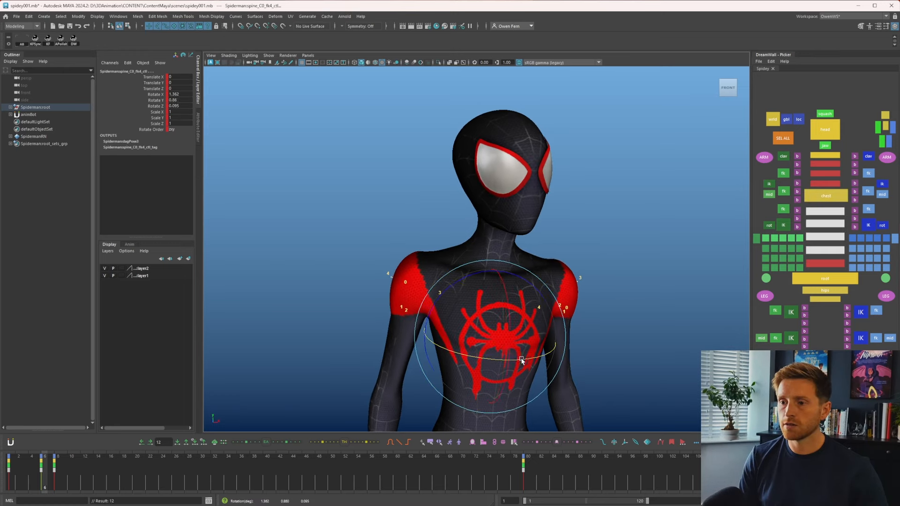
key("comma")
key("period")
key("q")
- Readjust the head control at frame 6 to about 3.2°, 9.2° and 3° in X, Y and Z
left_click(826, 129)
key("e")
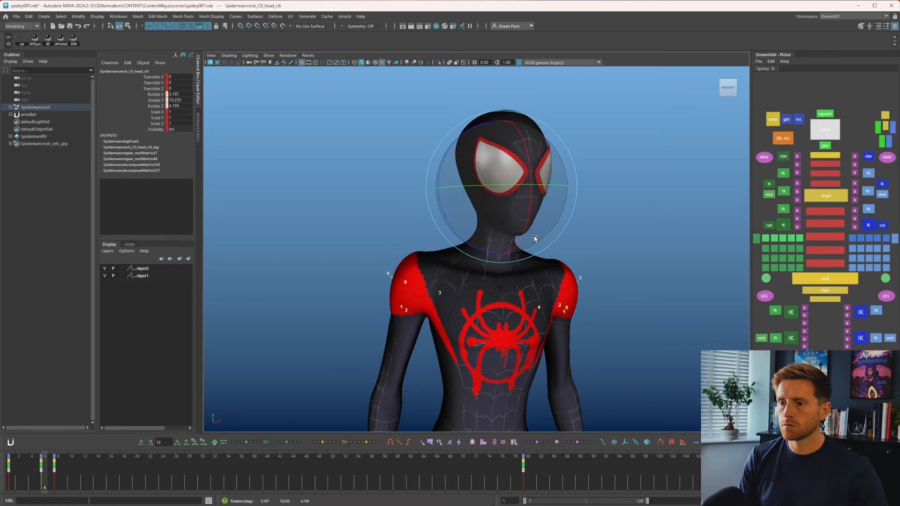
key("comma")
key("period")
key("q")
- Select all rig controls and examine how the frame 6 breakdown flows between its neighbouring key poses
left_click(783, 138)
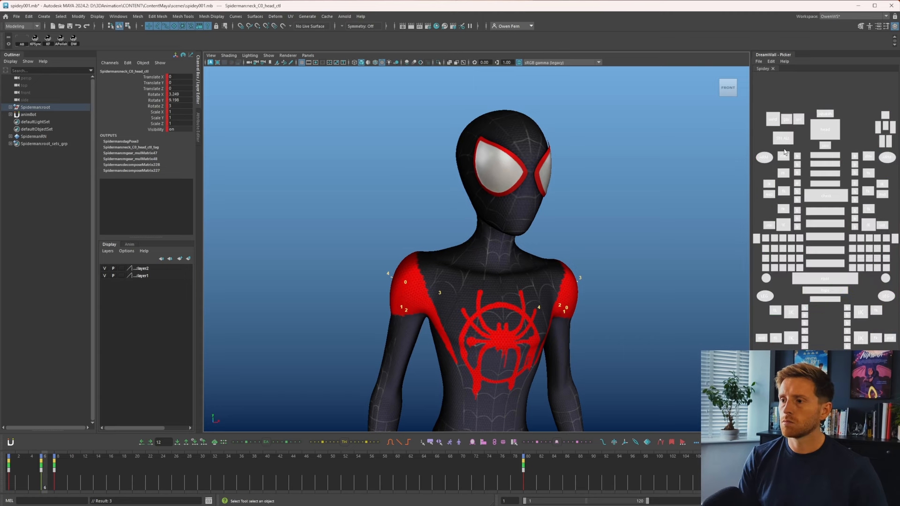
key("comma")
key("period")
key("period")
key("comma")
key("comma")
key("period")
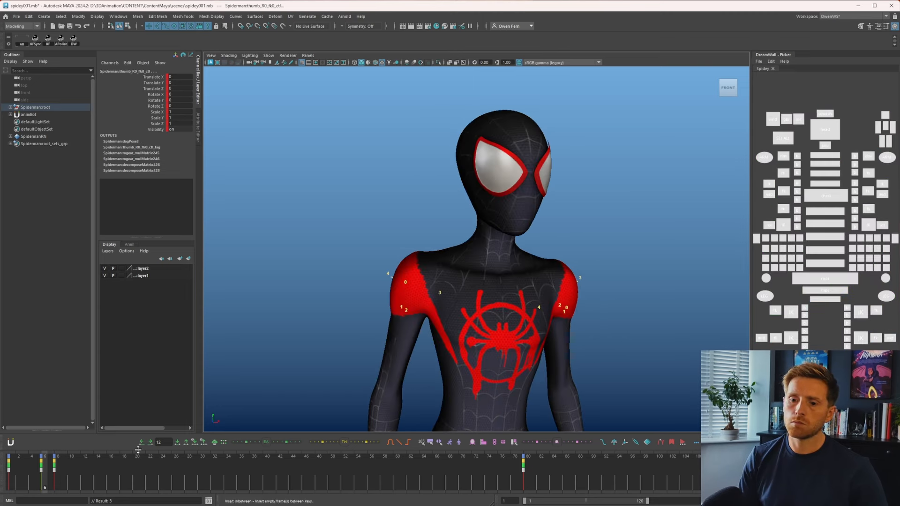
key("comma")
key("period")
- Shift the body control at frame 6 to about -2.2 in X and -2.6 in Y, and select all rig controls
left_click(825, 279)
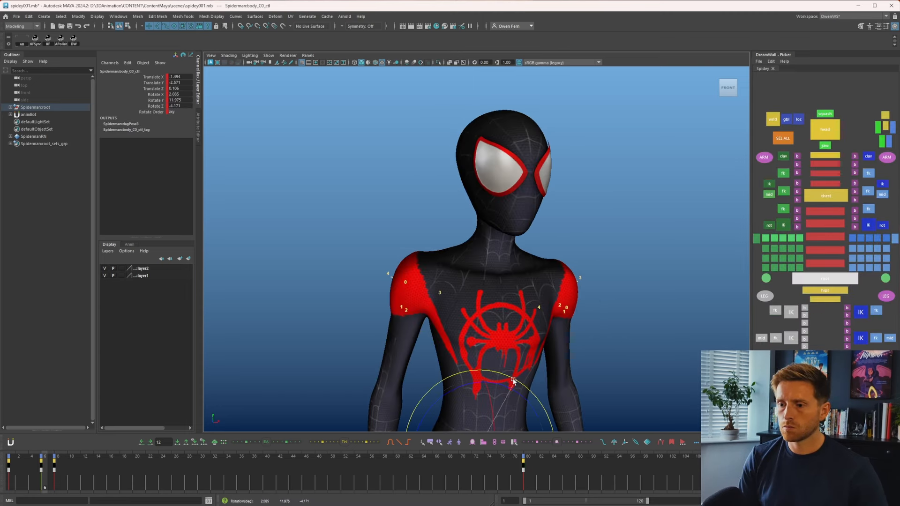
key("comma")
key("period")
key("w")
middle_click_drag(558, 373, 553, 373)
key("comma")
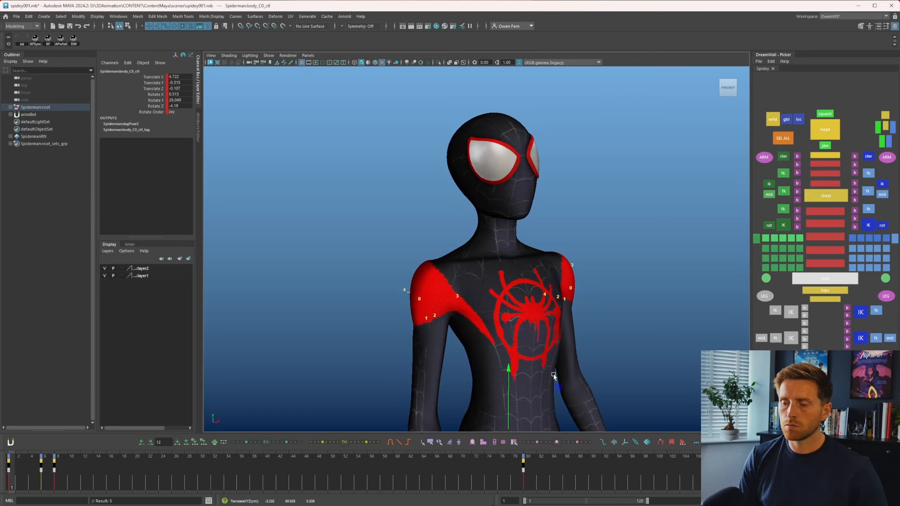
key("period")
key("period")
key("comma")
key("comma")
key("period")
left_click(783, 139)
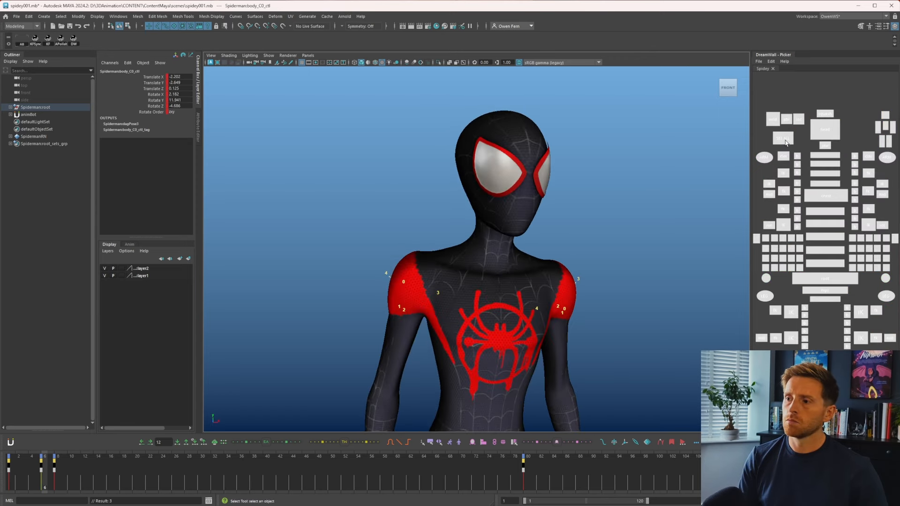
- Retime the frame 8 key pose of all rig controls to frame 32
mouse_move(38, 470)
left_mouse_down()
mouse_move(25, 469)
mouse_move(52, 469)
mouse_move(19, 469)
mouse_move(216, 477)
left_mouse_up()
key("period")
key("period")
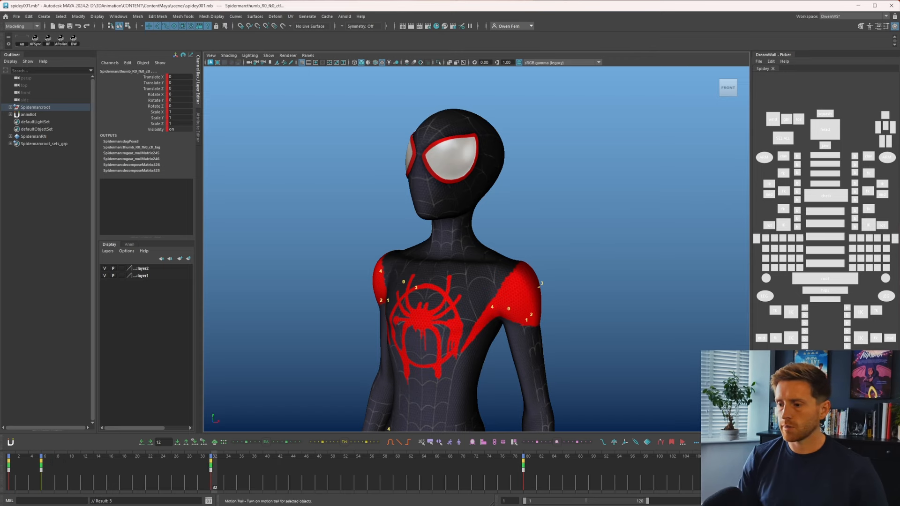
- Set the default out tangent in the animation preferences to Stepped and save the preferences
left_click(892, 501)
left_click(238, 196)
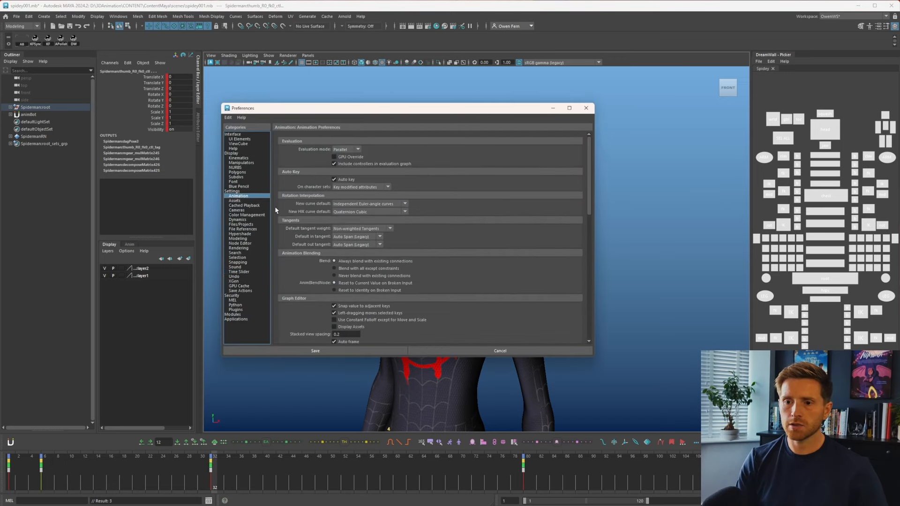
left_click(353, 245)
left_click(354, 283)
left_click(316, 350)
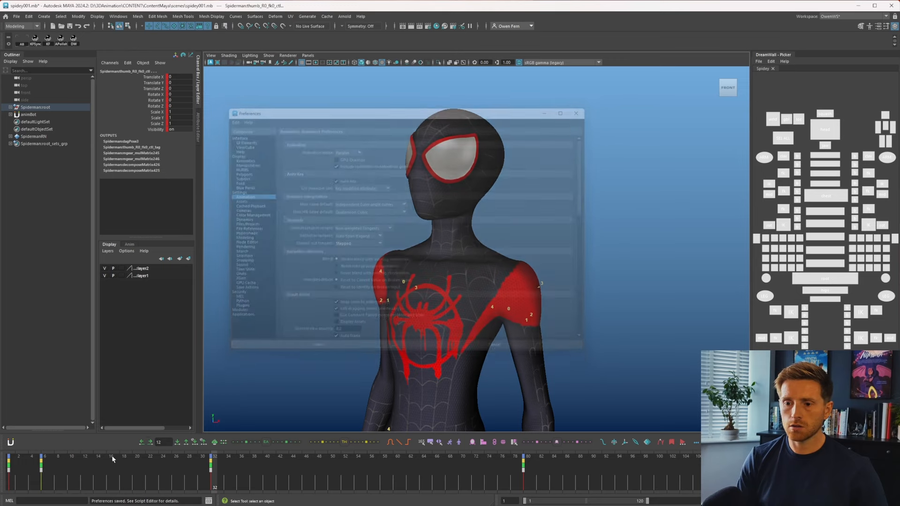
- Convert the existing keys of all rig controls to stepped tangents in the graph editor and close it
key("period")
key("period")
key("period")
key("period")
key("period")
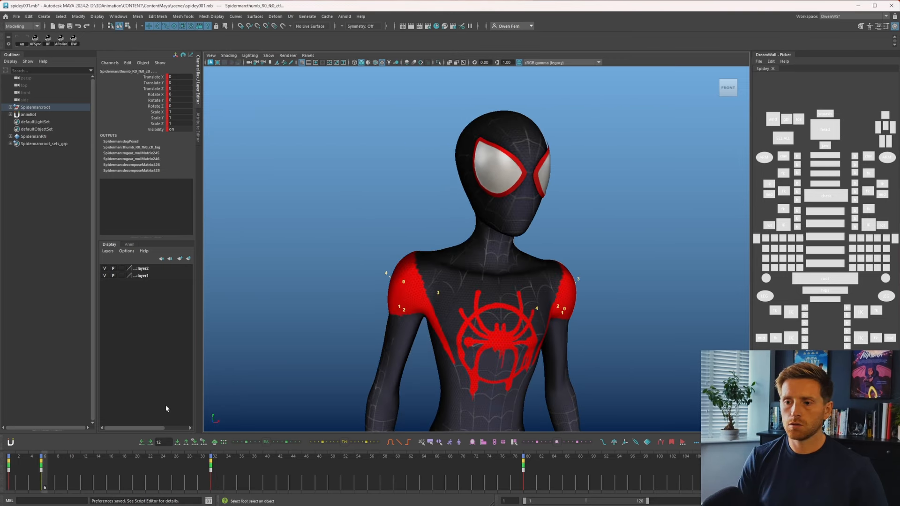
key("ctrl+g")
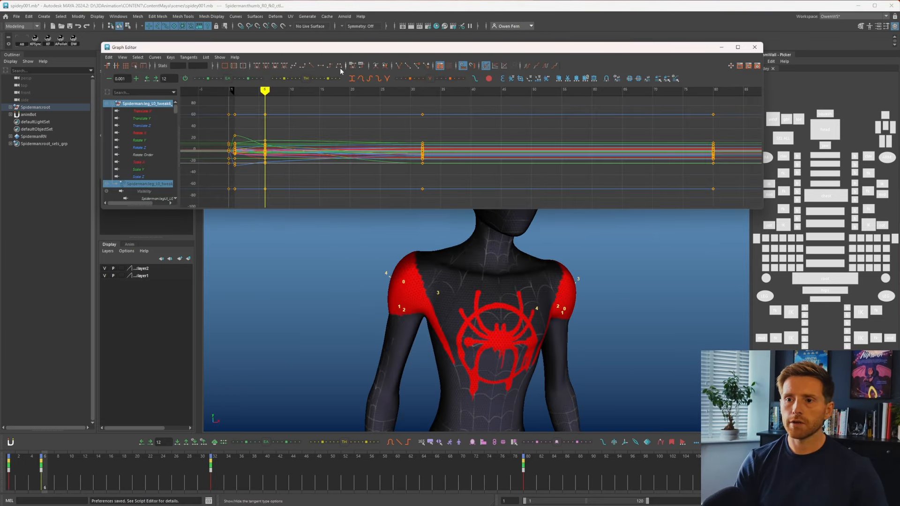
left_click(755, 46)
- Retime the frame 6 breakdown to frame 10 and create a new in-between at frame 6 weighted toward the first pose
left_click(1, 477)
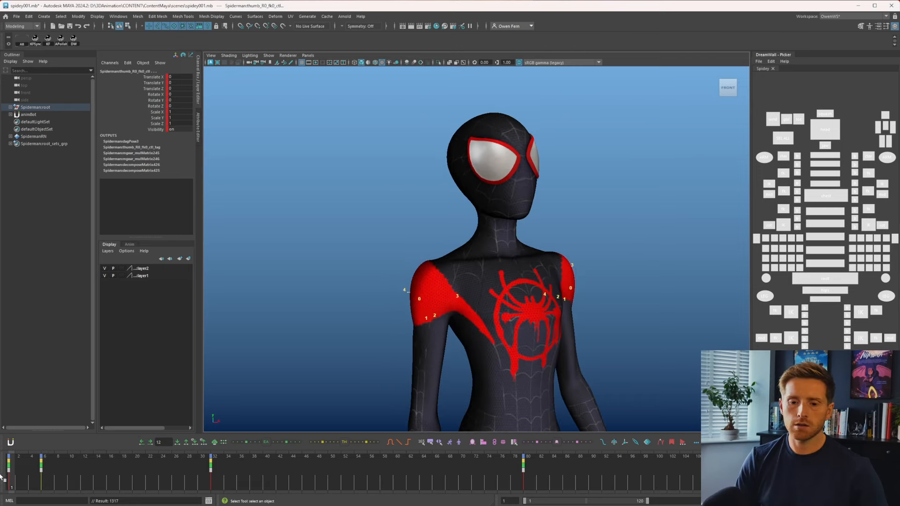
left_click_drag(1, 477, 39, 482)
left_click(46, 467, "shift")
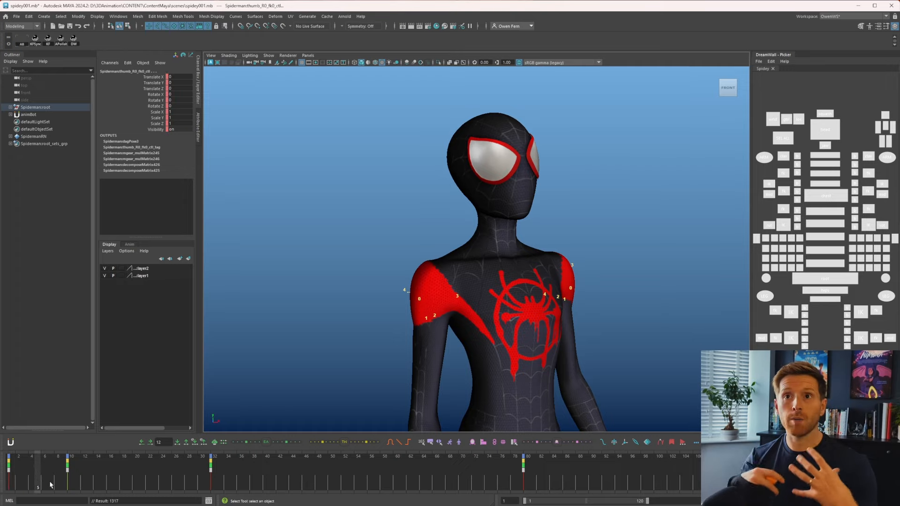
left_click(42, 478)
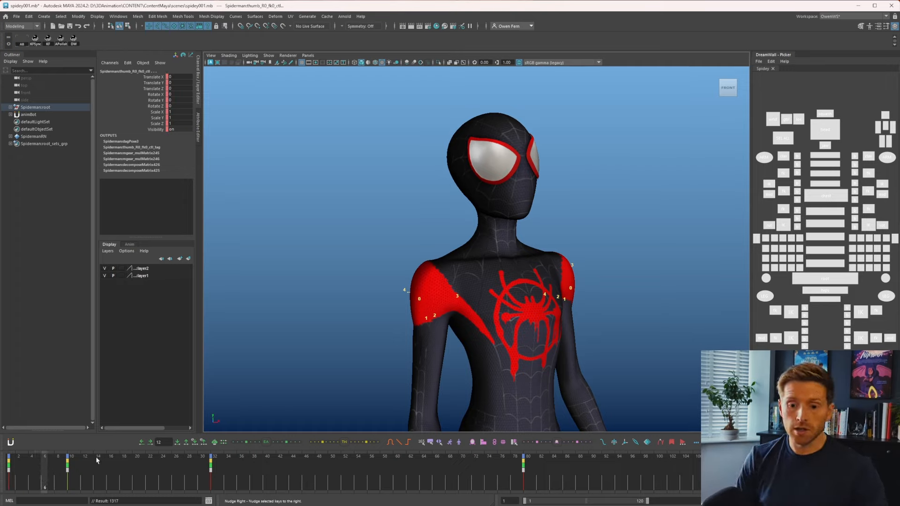
left_click(333, 443)
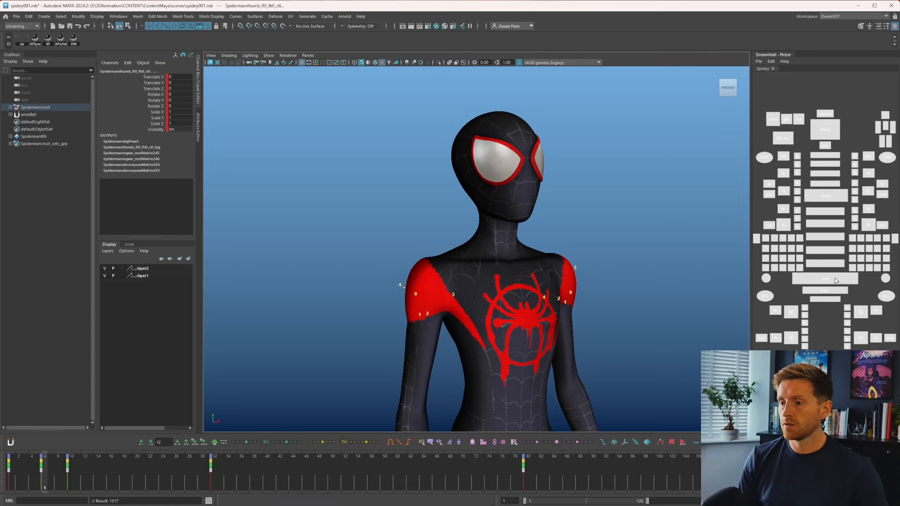
- Shift the body control at frame 6 to about 3.5 in X and -0.7 in Y
left_click(835, 280)
key("w")
middle_click_drag(576, 378, 580, 377)
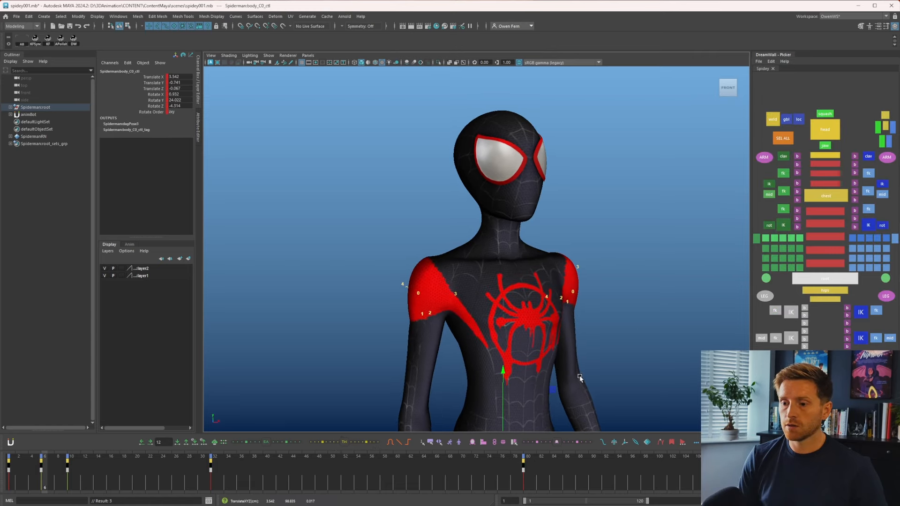
key("period")
key("comma")
- Rotate the upper four spine controls below the chest at frame 6 to about -1.8°, 1.4° and 0.5° in X, Y and Z
key("q")
left_click_drag(832, 214, 820, 253)
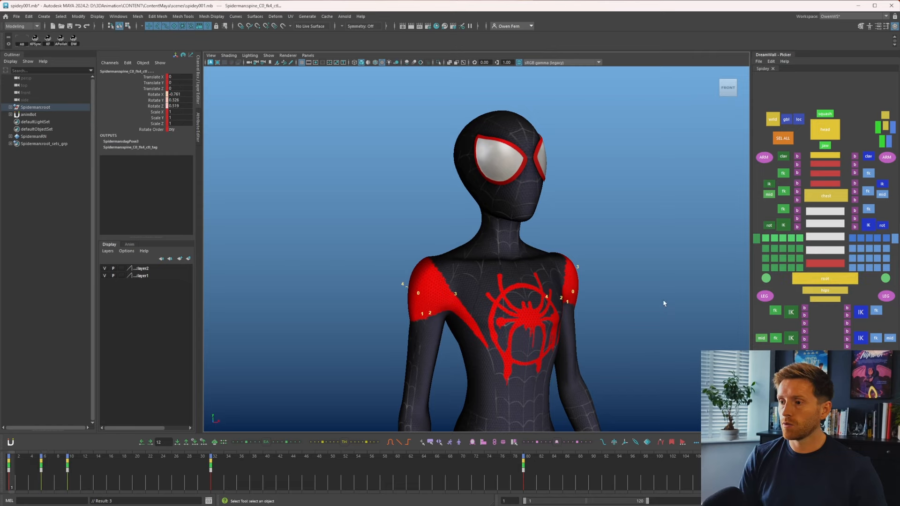
key("e")
left_click_drag(521, 342, 531, 345)
key("period")
key("comma")
key("period")
key("comma")
key("period")
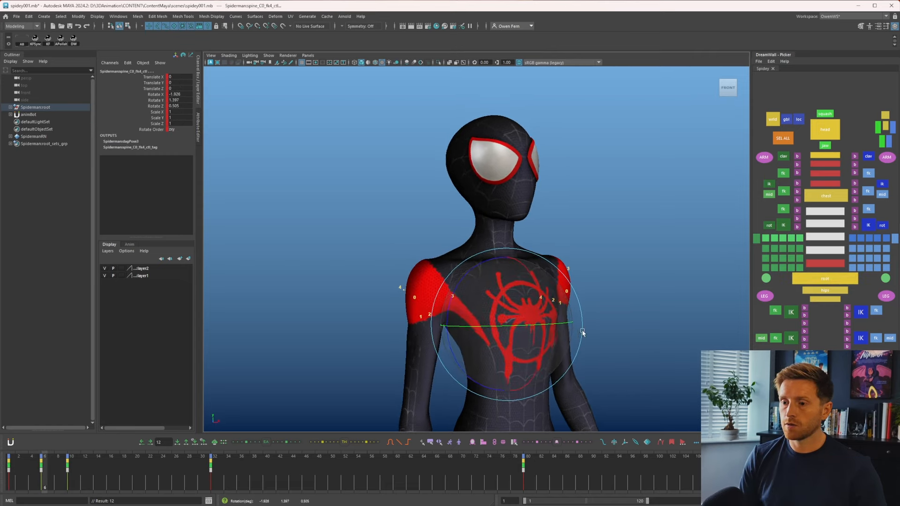
- Rotate the body control at frame 6 to about 1.7°, 23.8° and -5.1° in X, Y and Z, and tilt it slightly further at frame 10
key("q")
left_click(817, 279)
key("e")
left_click_drag(550, 378, 585, 379)
key("period")
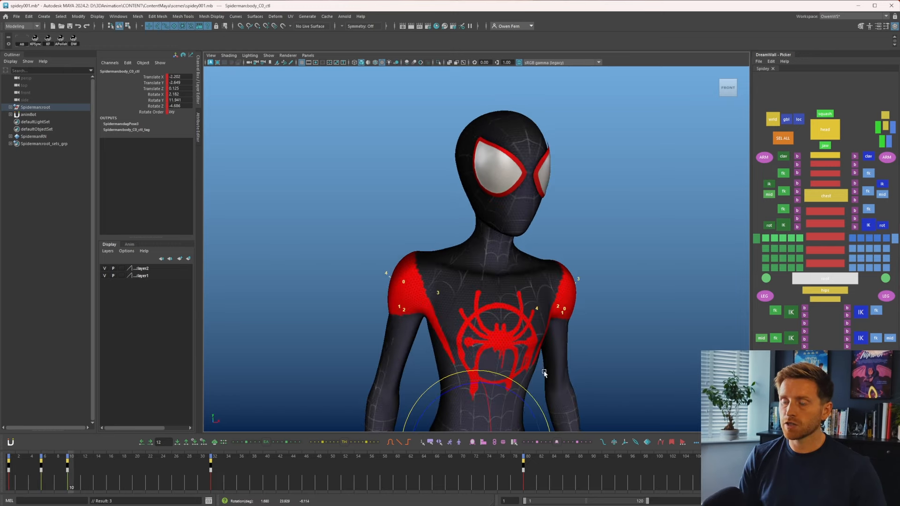
key("comma")
key("period")
left_click_drag(530, 392, 529, 394)
key("comma")
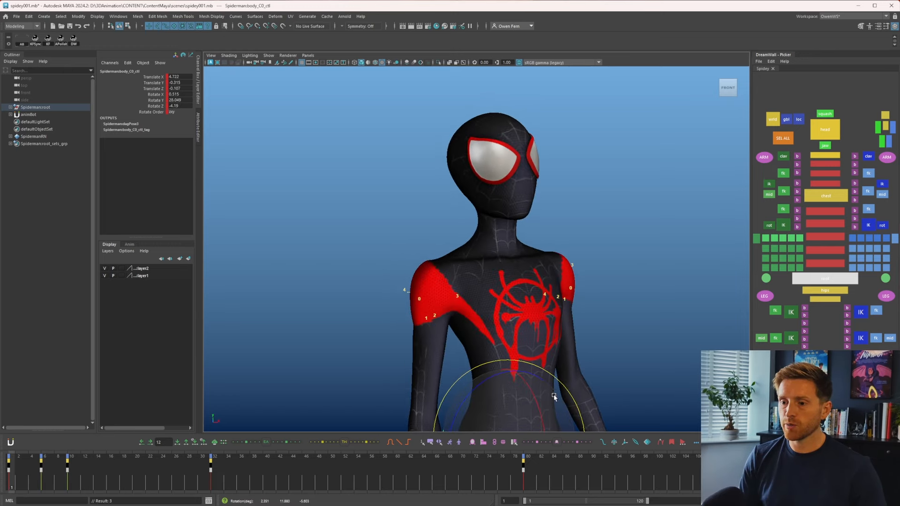
- Readjust the upper four spine controls below the chest at frame 6 to about -1.8°, 0.5° and 1° in X, Y and Z
left_click_drag(828, 213, 839, 253)
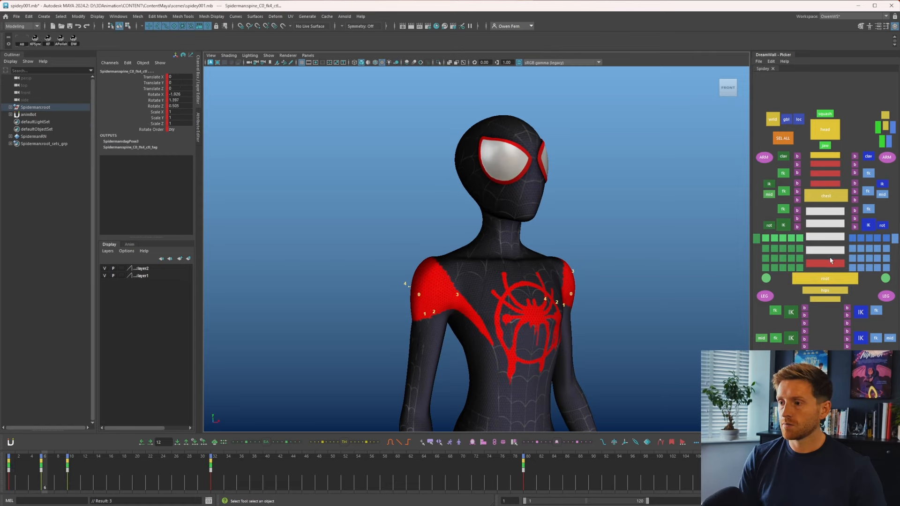
key("e")
left_click_drag(546, 323, 551, 309)
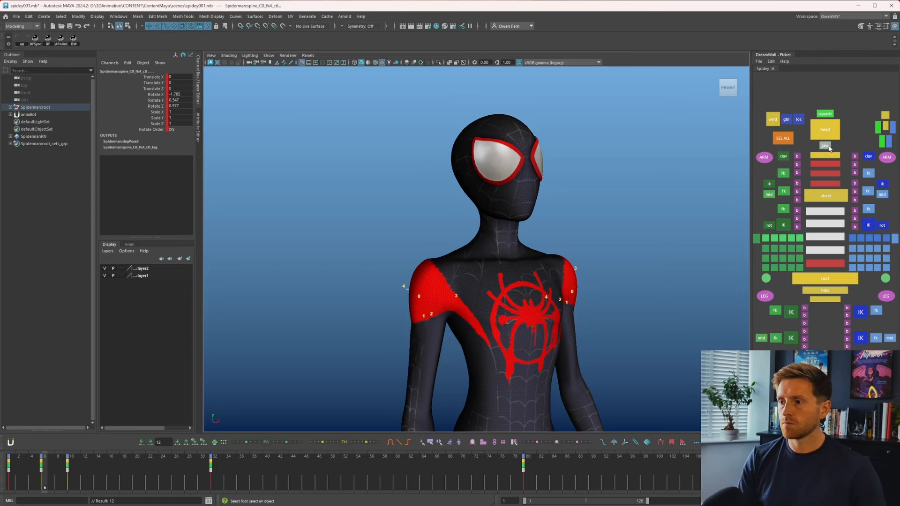
- Rotate the head control at frame 6 to about 1.5°, 5.8° and 6.7° in X, Y and Z
left_click(825, 129)
left_click_drag(514, 233, 513, 231)
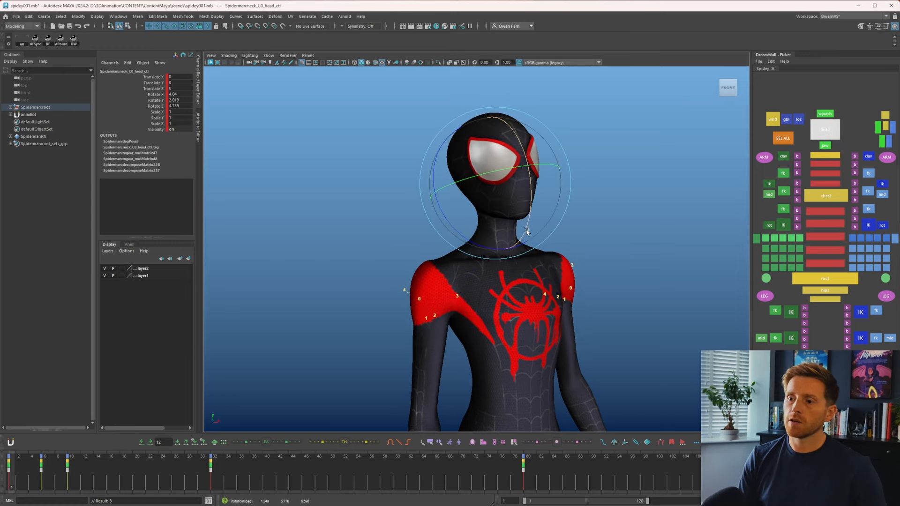
key("w")
- Rotate the character's right upper arm FK control at frame 6 to about -0.7°, 18.6° and 2.9° in X, Y and Z
left_click(783, 174)
key("e")
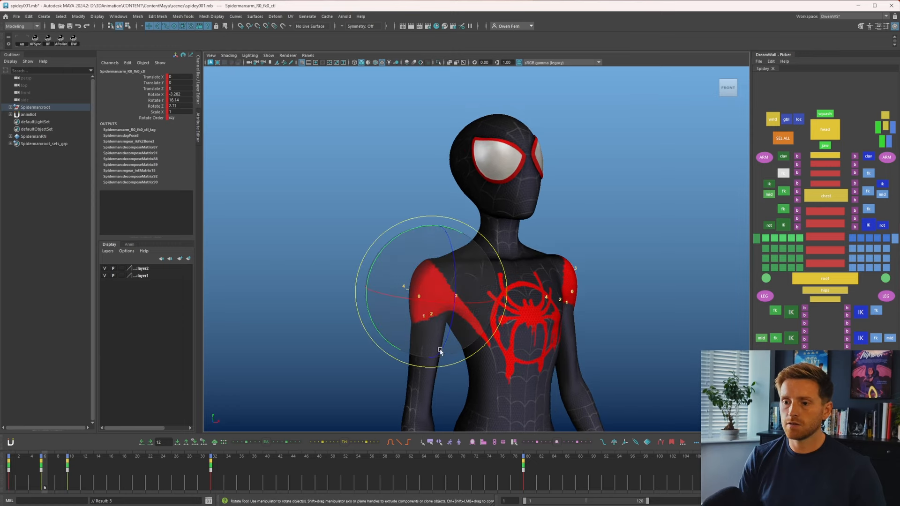
left_click_drag(457, 348, 486, 326)
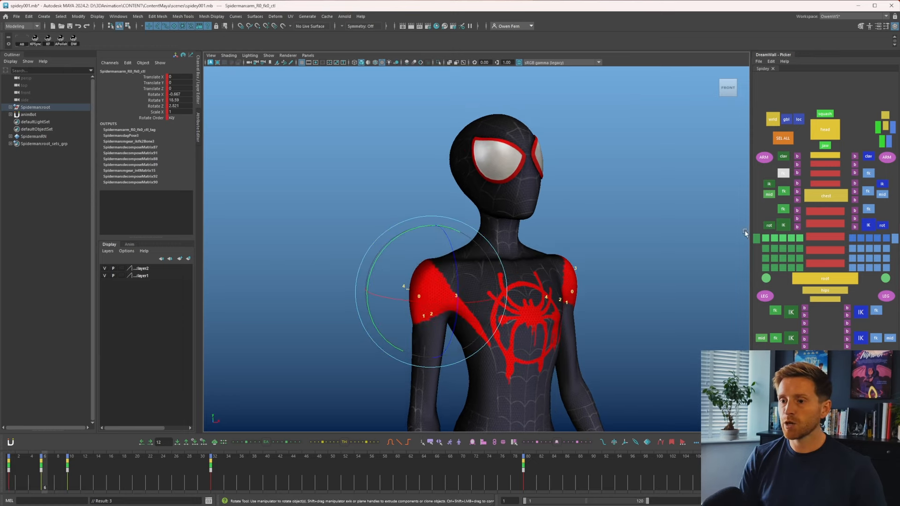
- Rotate the clavicle controls at frame 6, the right to about 4.8°, 7.4° and 0.6° and the left to about 1°, -3.1° and 1.3°
key("q")
left_click(783, 156)
key("e")
left_click_drag(553, 271, 534, 281)
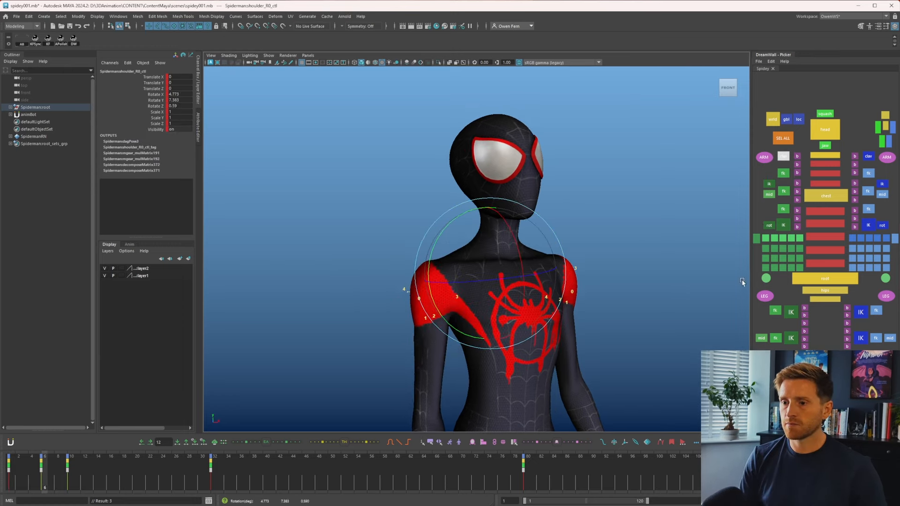
left_click(870, 157)
key("e")
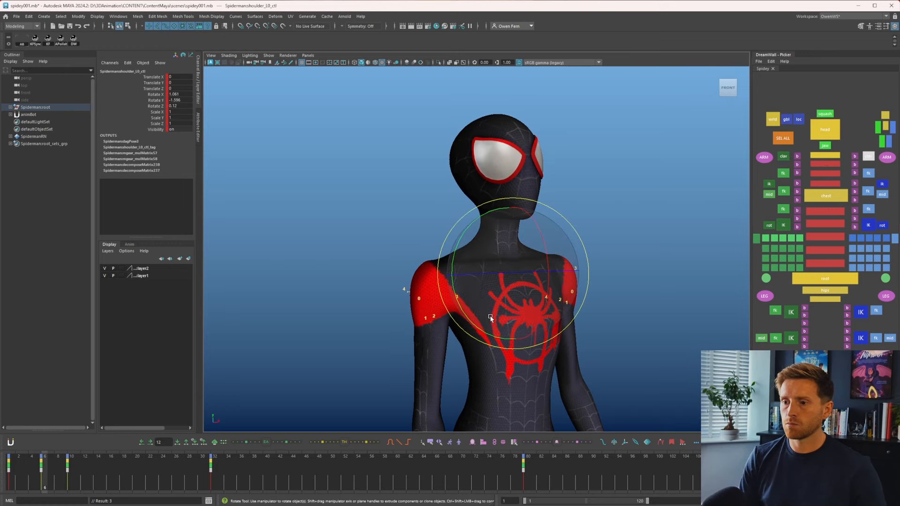
left_click_drag(491, 319, 498, 320)
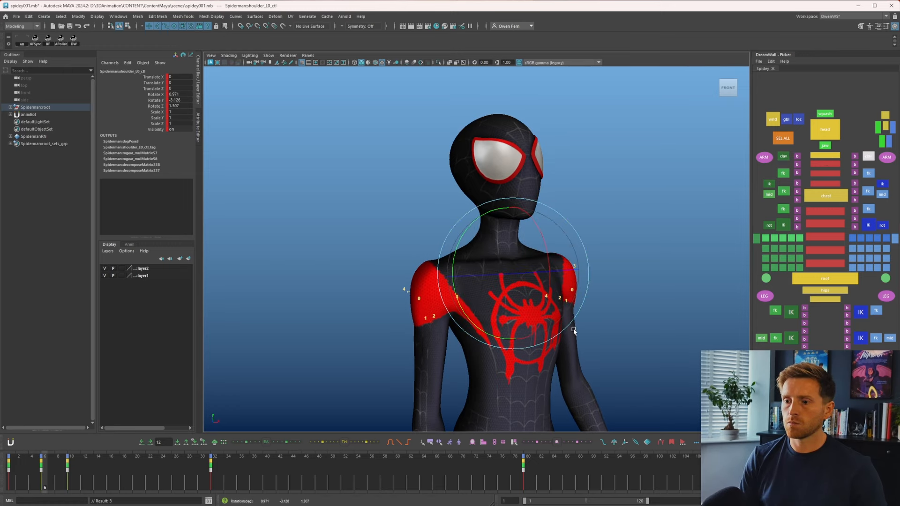
- Select all rig controls and examine how the poses flow between frames 1, 6 and 10
key("period")
mouse_move(6, 490)
left_mouse_down()
mouse_move(1, 483)
mouse_move(63, 484)
mouse_move(10, 483)
mouse_move(65, 473)
mouse_move(11, 475)
left_mouse_up()
key("q")
left_click(782, 143)
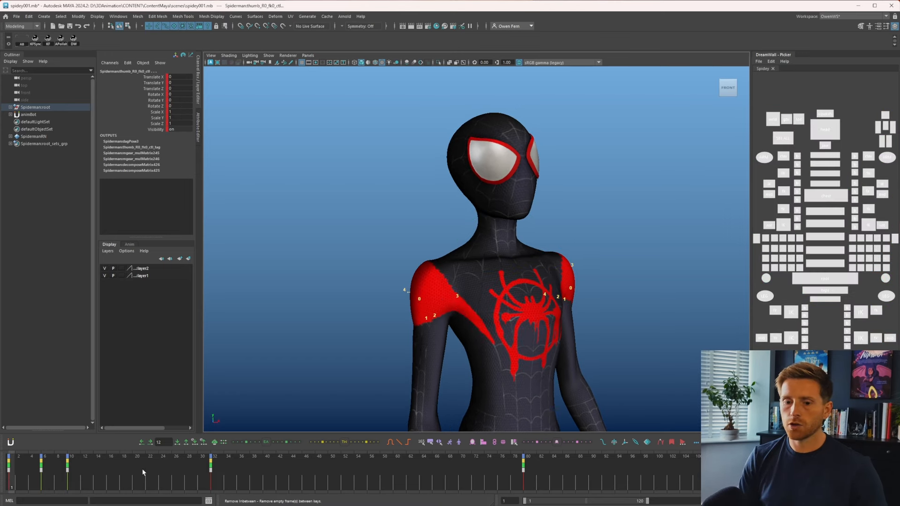
key("period")
key("period")
key("comma")
key("comma")
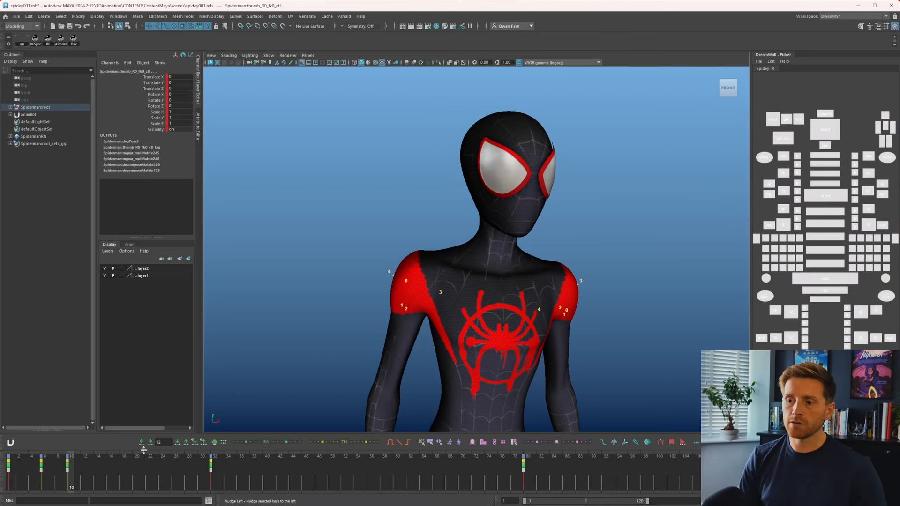
- Retime the keys at frames 6 and 10 to frames 10 and 14, and create an in-between at frame 6 weighted toward the first pose
key("period")
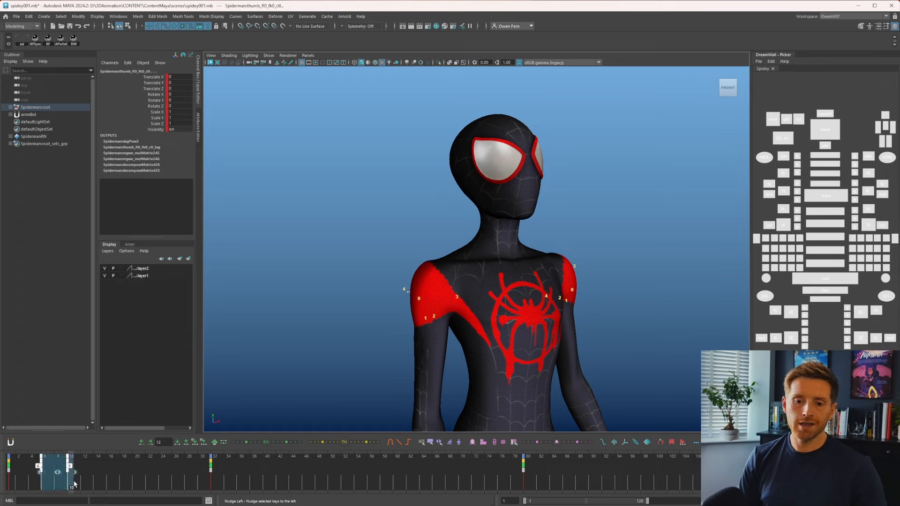
left_click_drag(65, 485, 90, 485)
left_click(12, 481)
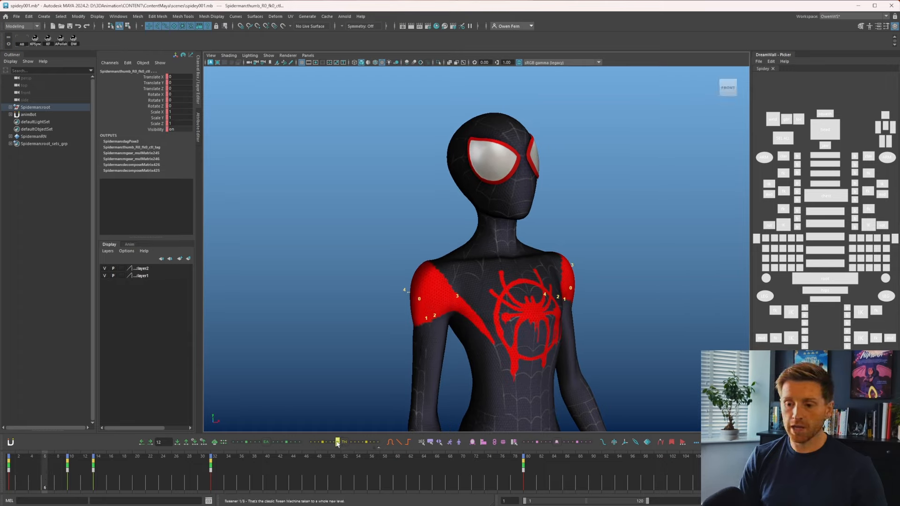
left_click(351, 444)
key("comma")
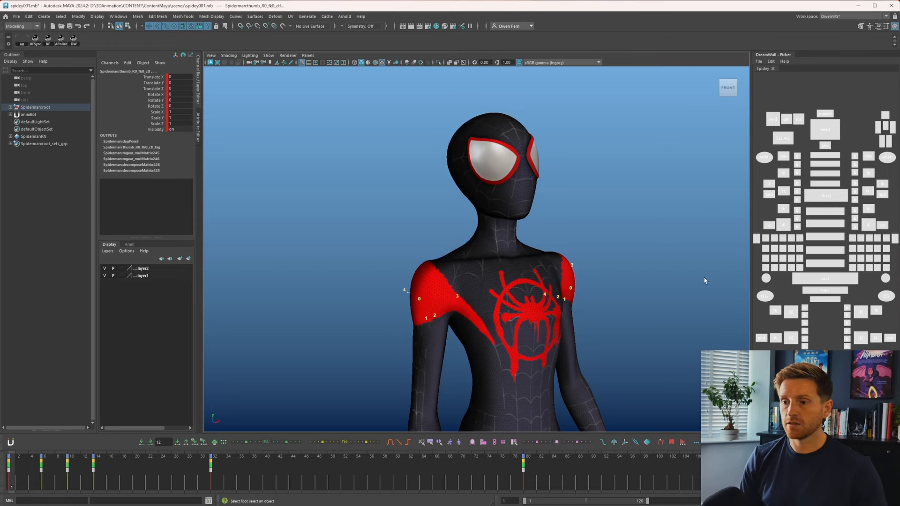
key("period")
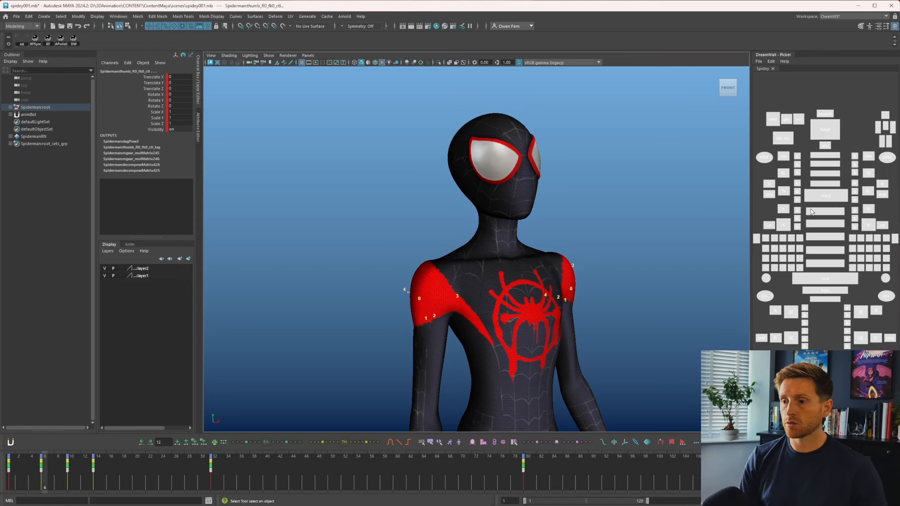
- Rotate the head control at frame 6 to about 3.7°, 2.3° and 4.7° in X, Y and Z, checking it against the neighbouring poses
left_click(826, 125)
key("e")
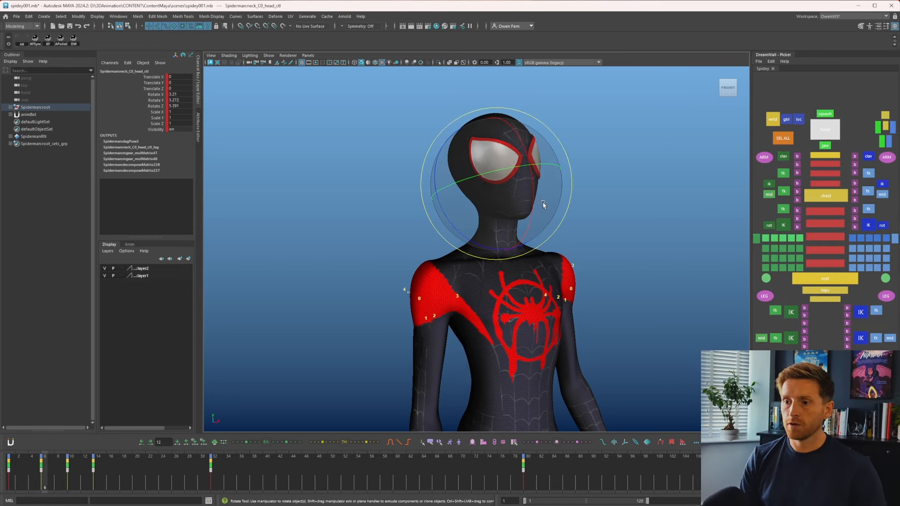
key("shift+e")
key("comma")
key("period")
key("period")
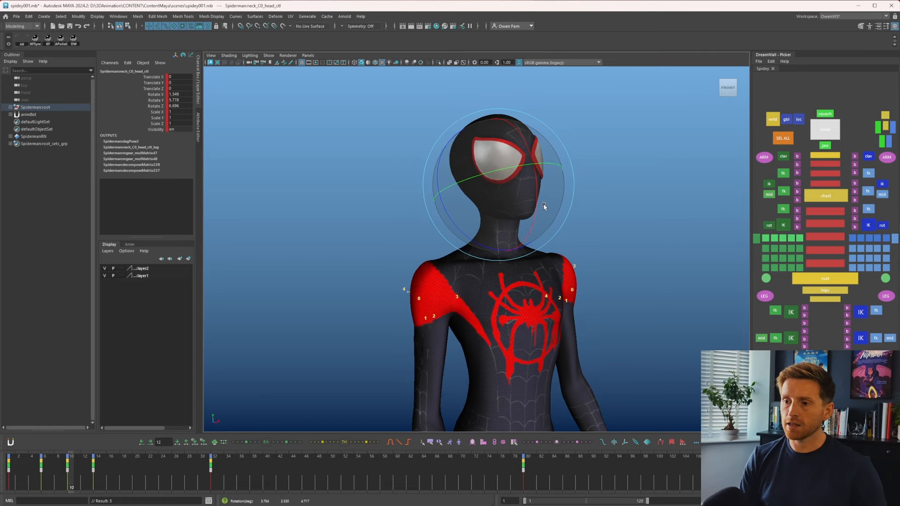
key("comma")
key("comma")
key("period")
key("period")
key("comma")
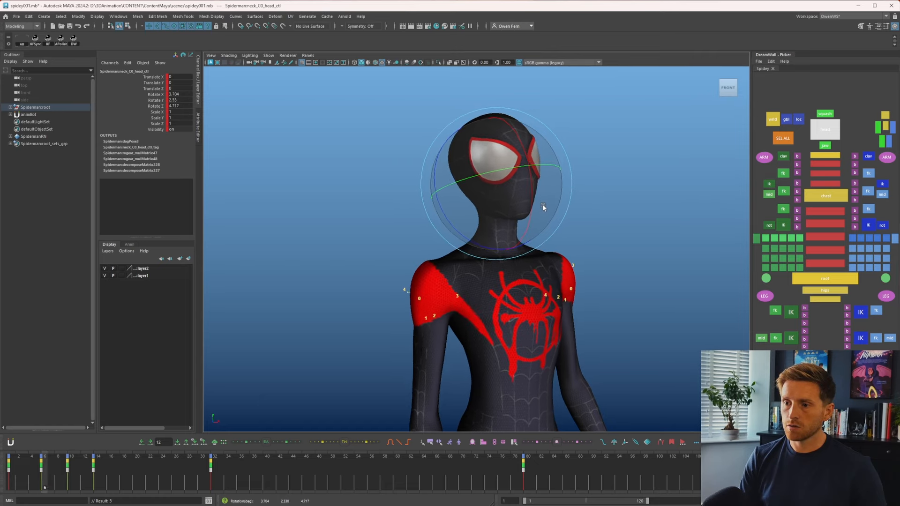
- Rotate the head control at frame 10 to about 1.8°, 5.1° and 6.2° in X, Y and Z
key("comma")
key("period")
key("period")
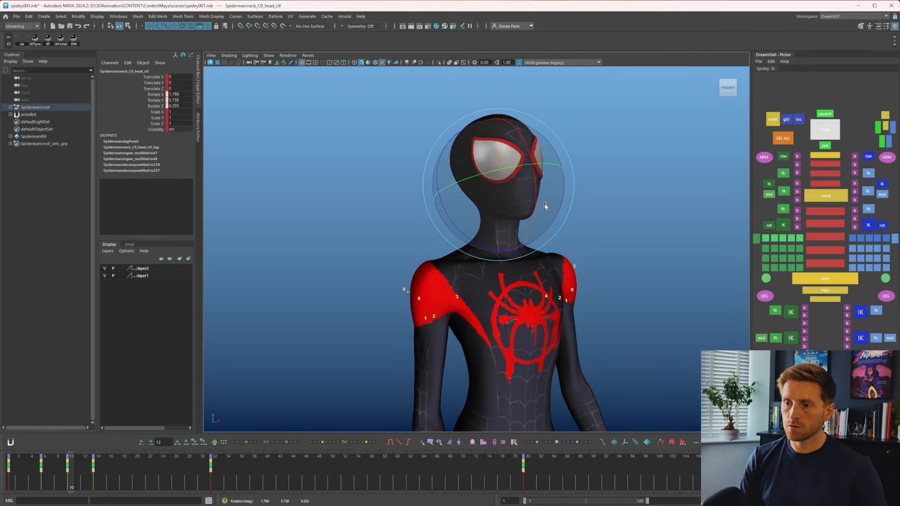
- Readjust the head control at frame 6 to about 3.5°, 3° and 5.3° in X, Y and Z, and compare it with frames 10 and 14
scroll(542, 162, "up", 3)
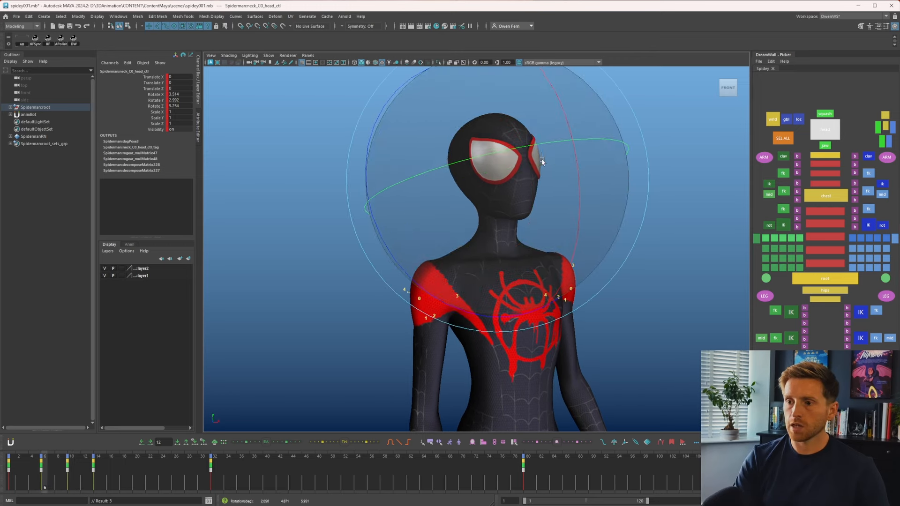
key("period")
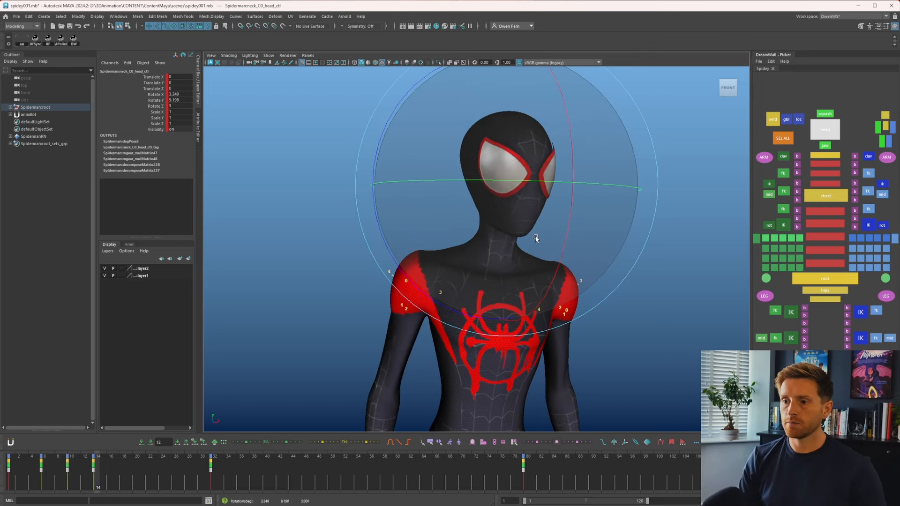
key("comma")
key("comma")
key("period")
key("period")
key("comma")
key("comma")
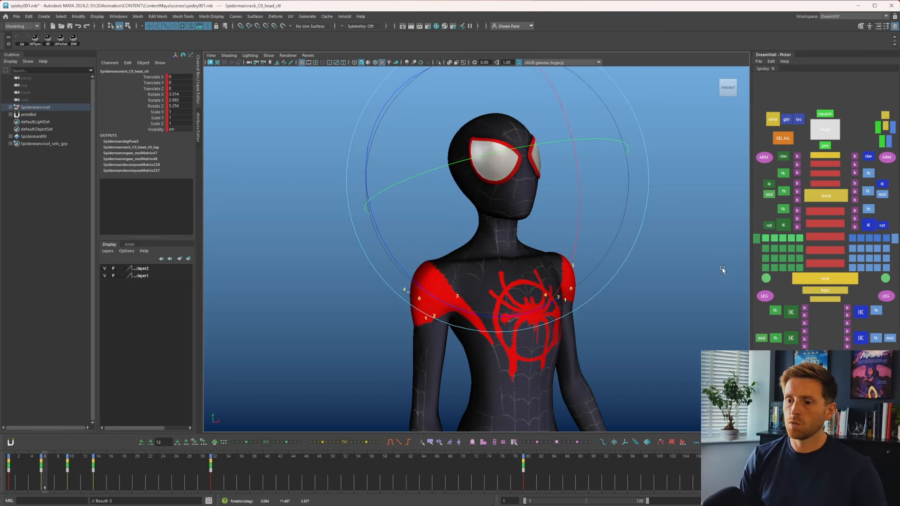
- Raise the body control at frame 6 to about −0.22 in Translate Y, and compare it with frames 1 and 10
key("period")
key("q")
left_click(825, 278)
key("w")
key("comma")
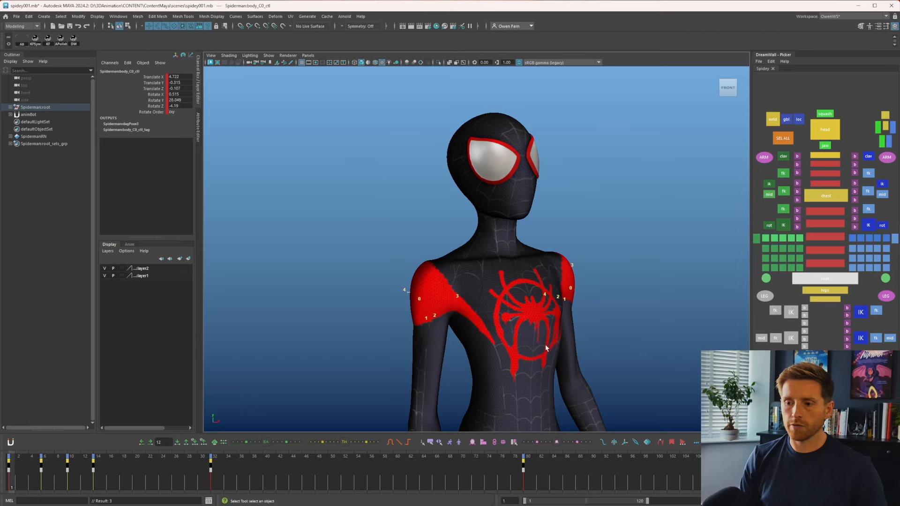
key("comma")
key("period")
key("period")
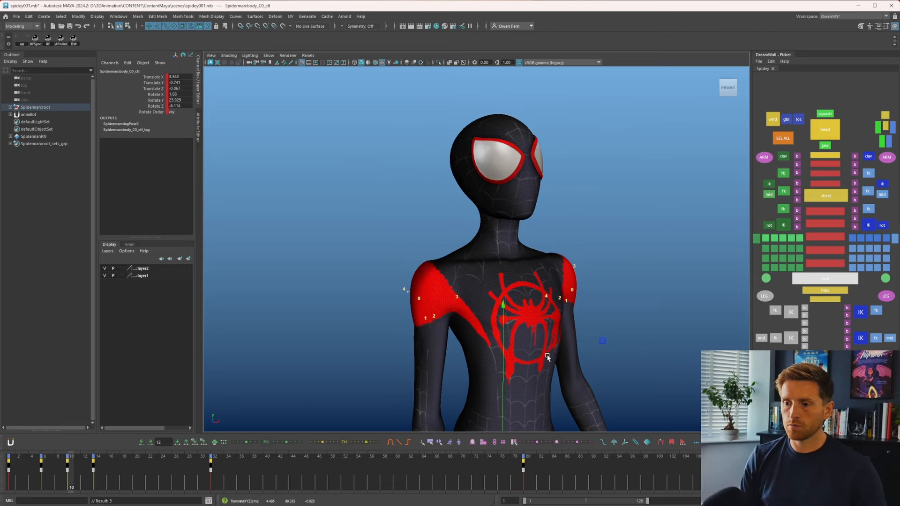
key("comma")
key("comma")
key("period")
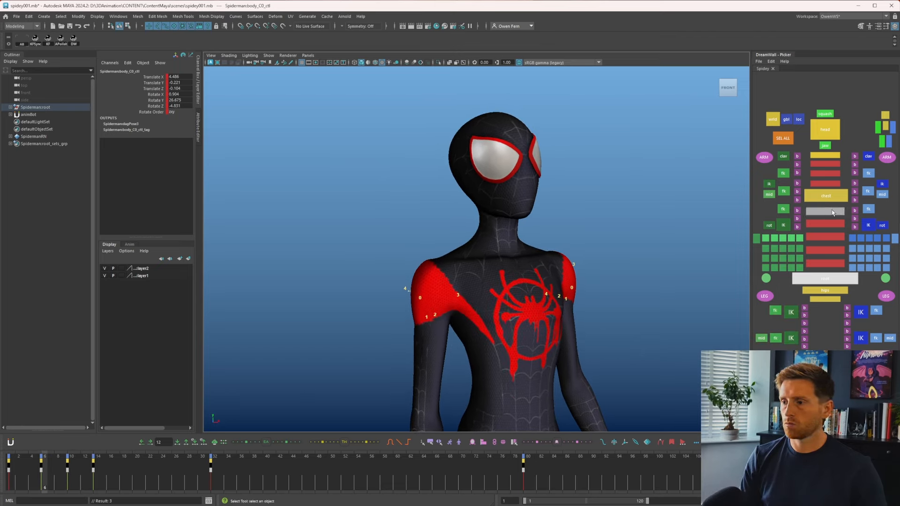
- Rotate the three upper FK spine controls below the chest together at frame 6 to about −1.6°, 0.3° and 0.8° in X, Y and Z
left_click_drag(833, 213, 832, 238)
key("e")
left_click_drag(583, 261, 584, 262)
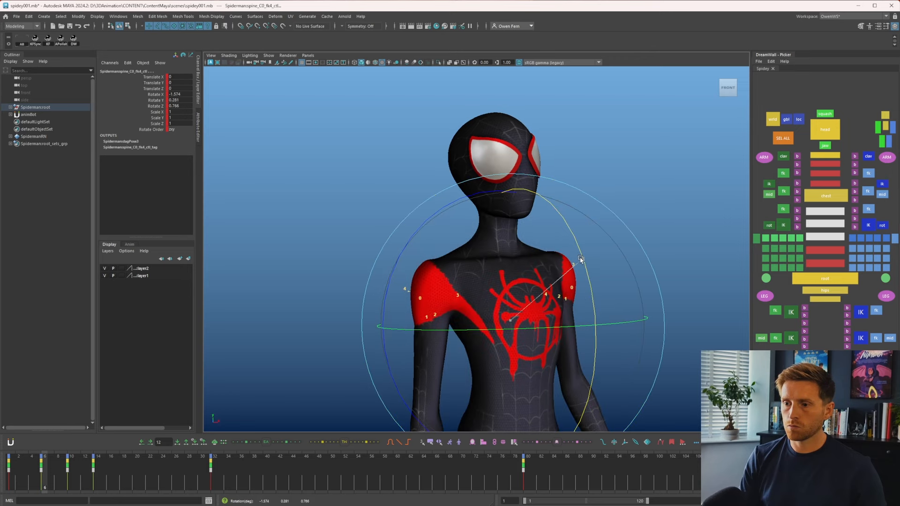
- Rotate the upper-arm FK controls at frame 6, the right to about −1.8°, 15.9°, 2.7° and the left to about −2.2°, 14.9°, 8.4°
left_click(784, 173)
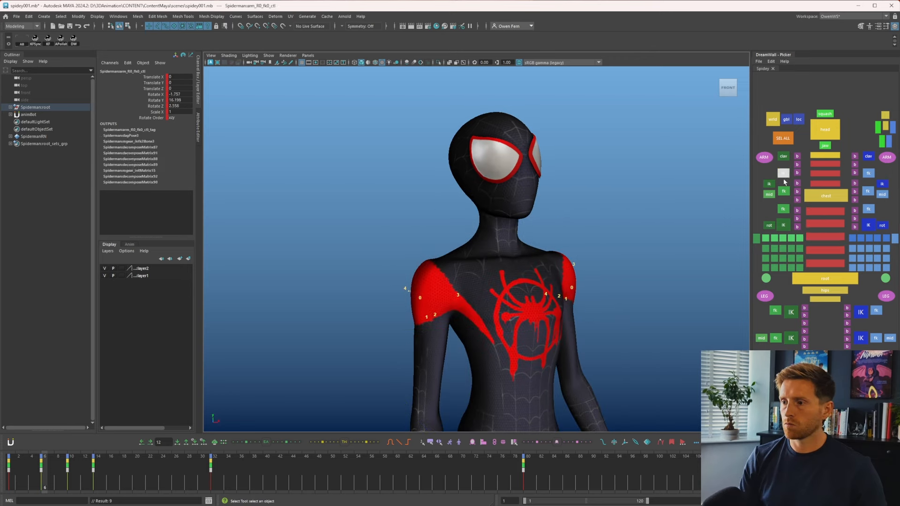
left_click_drag(578, 263, 580, 261)
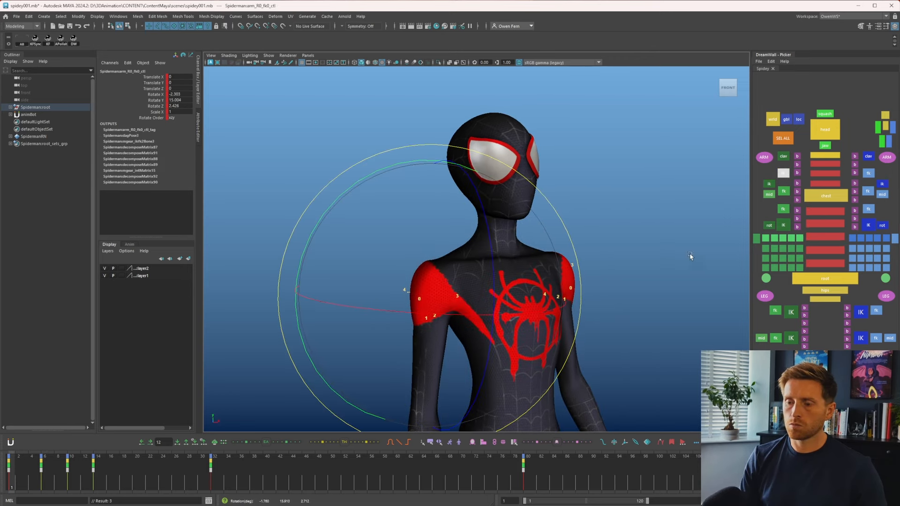
left_click(868, 193)
left_click(868, 175)
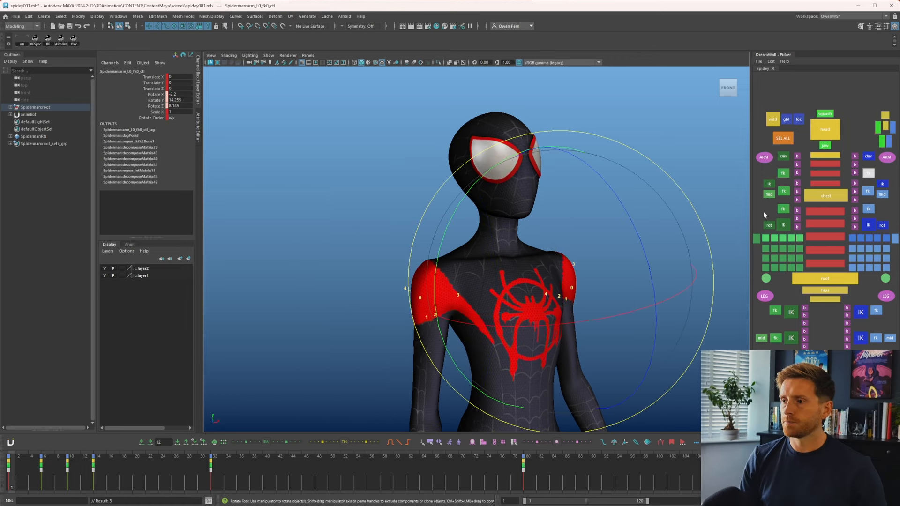
left_click_drag(696, 213, 701, 216)
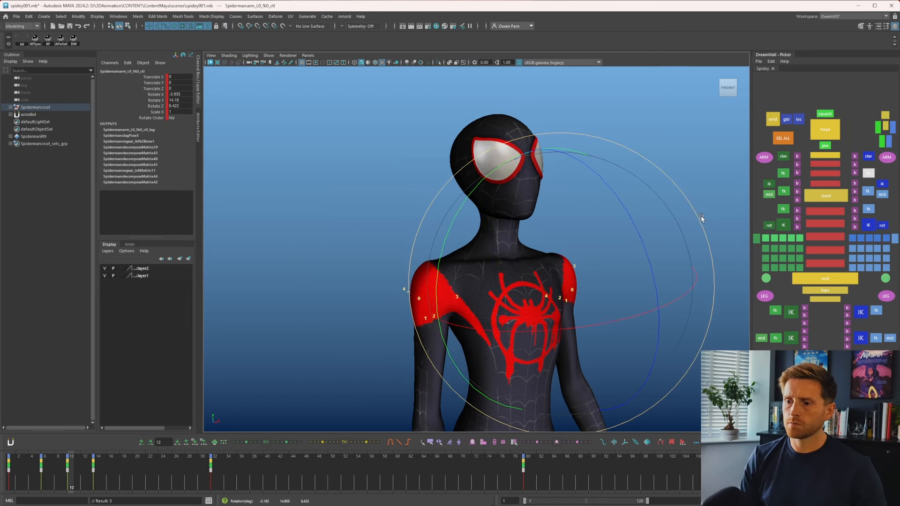
key("period")
- Retime all controls' keys at frames 6, 10 and 14 to frames 10, 14 and 18, and create an in-between key at frame 6
left_click(783, 138)
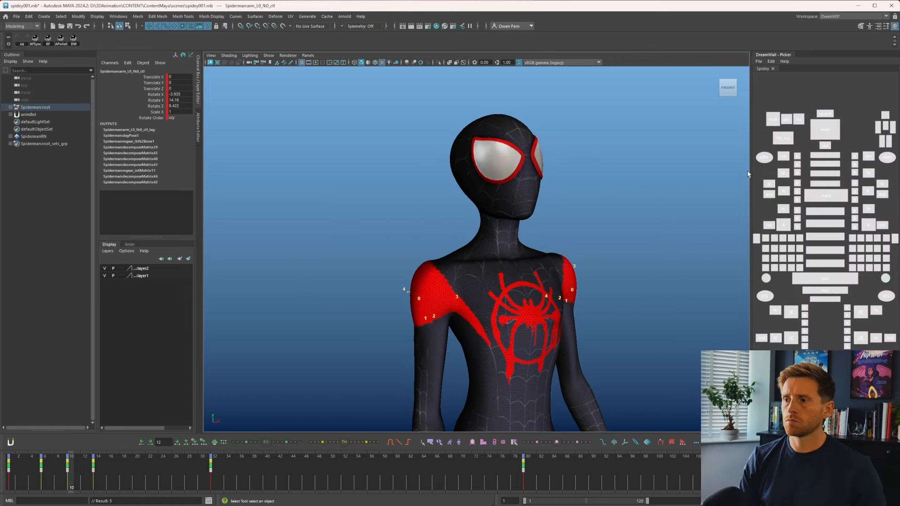
left_click_drag(51, 473, 101, 484)
left_click(25, 478)
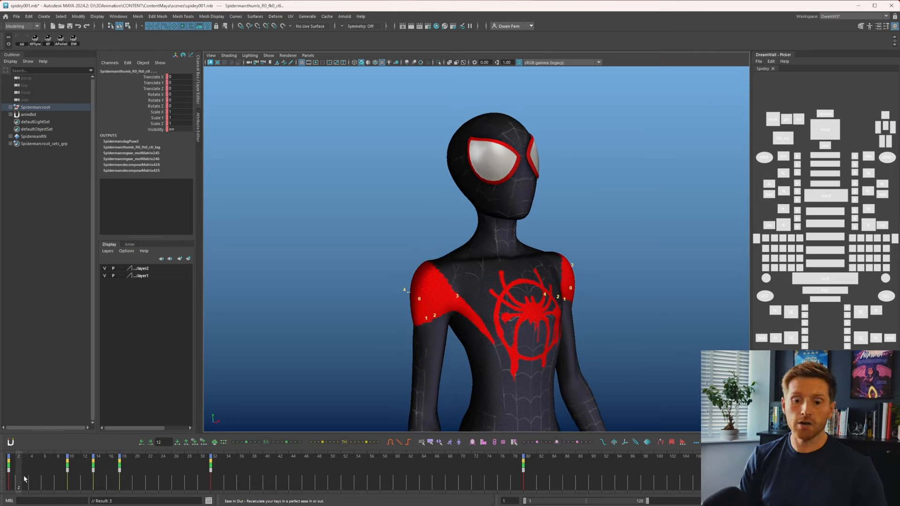
key("s")
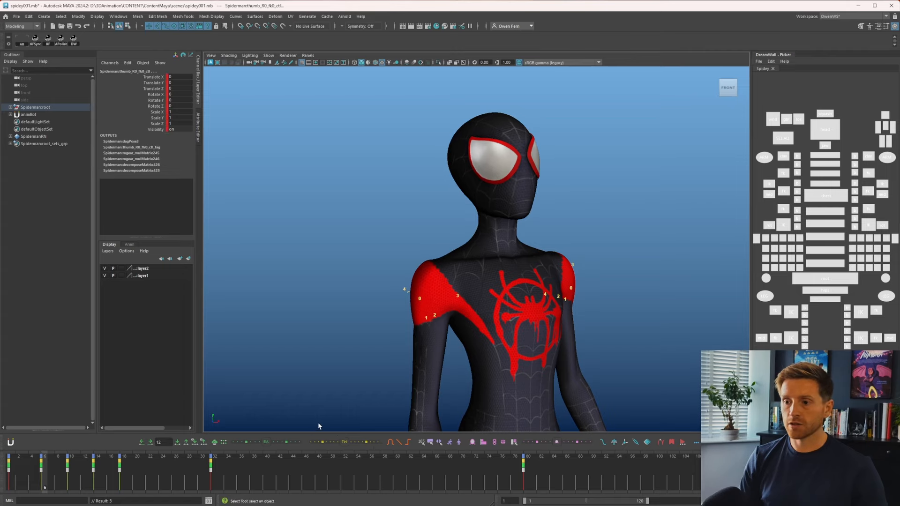
key("comma")
key("period")
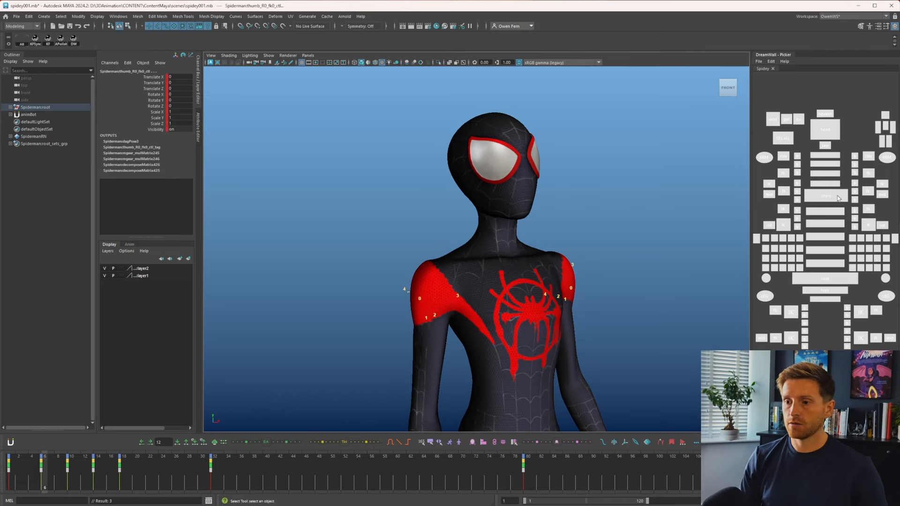
- Rotate the head control at the new frame 6 key to about 4.1°, 2.3° and 5° in X, Y and Z
left_click(828, 133)
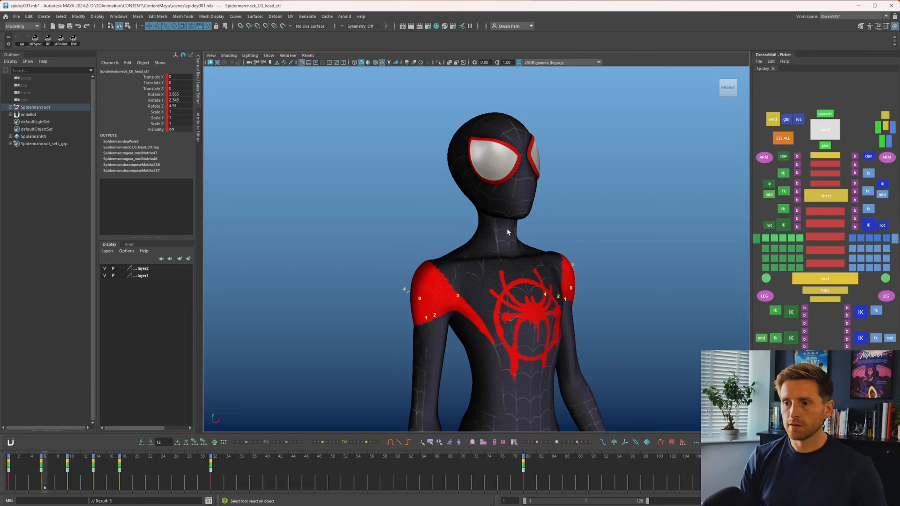
key("e")
key("comma")
key("period")
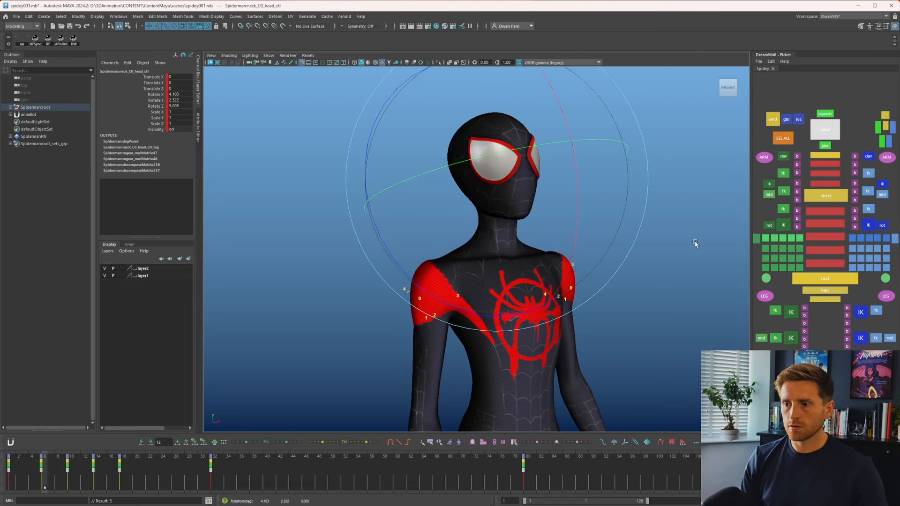
key("q")
- Rotate the three upper spine controls at frame 6 to about −1.36°, 0.19° and 0.7°, and compare the pose with frames 1 and 10
left_click(829, 225)
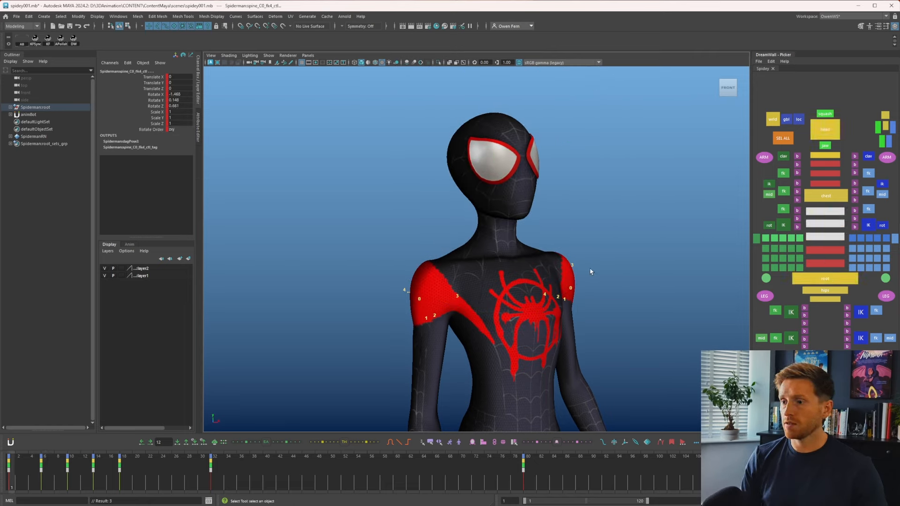
key("e")
left_click_drag(578, 270, 583, 263)
key("s")
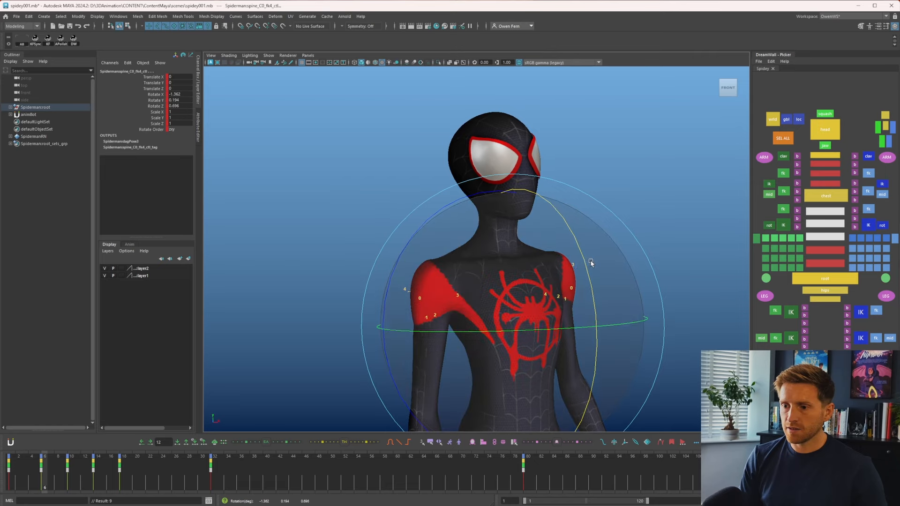
key("comma")
key("period")
key("period")
key("comma")
key("comma")
key("period")
key("period")
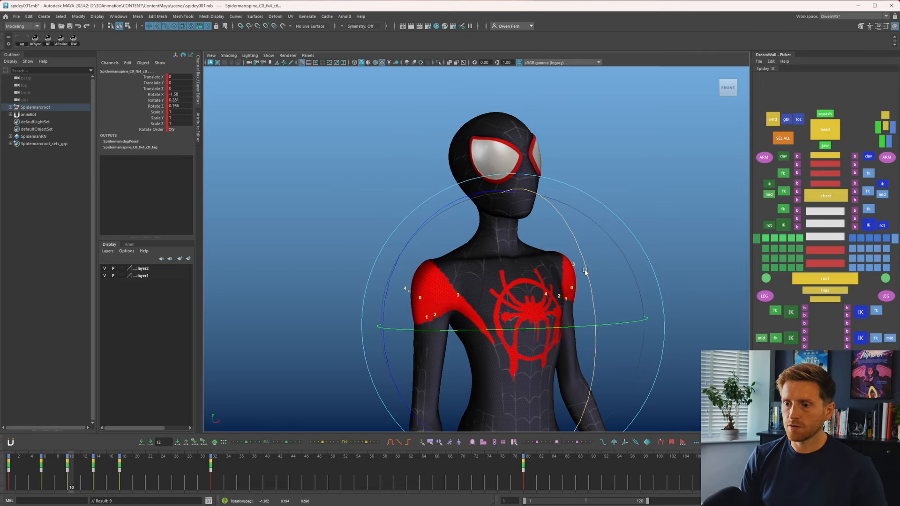
- Rework the three spine controls' rotation at frame 6 by blending to the neighbouring keys, ending at about −1.39° in X
key("comma")
key("comma")
key("period")
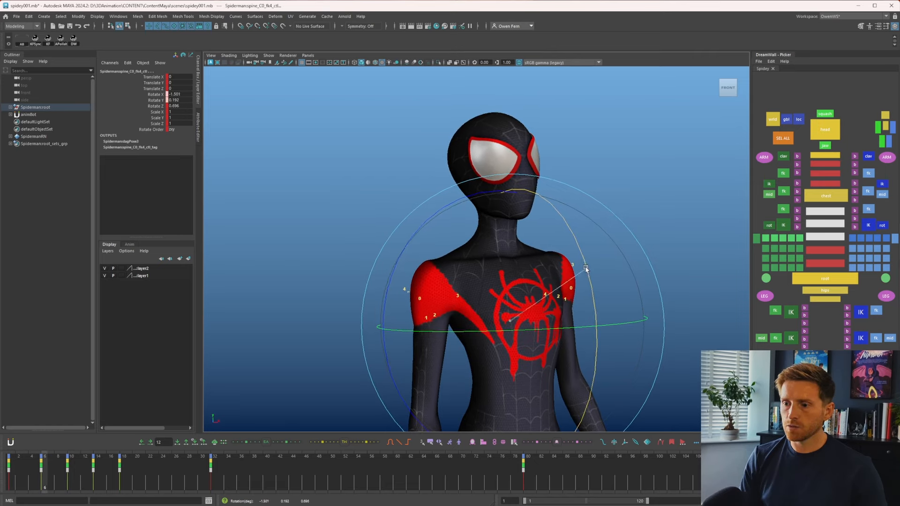
key("s")
key("comma")
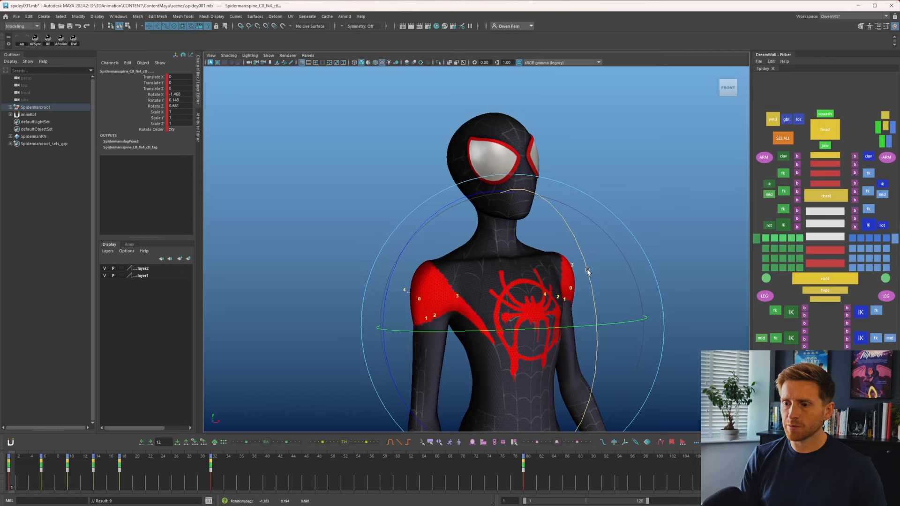
key("period")
key("period")
key("comma")
key("comma")
key("period")
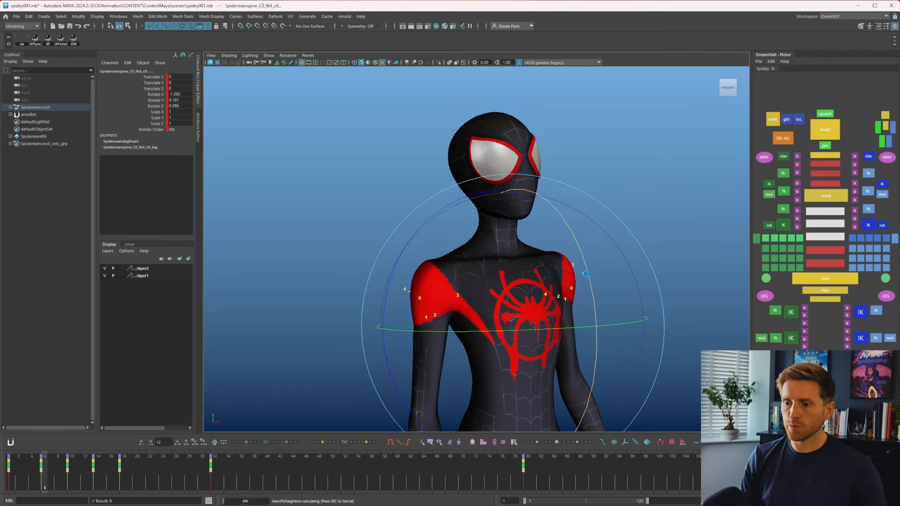
- Refine the spine controls at frame 6 to about −1.4°, 0.18° and 0.68°, checking the motion across frames 1 to 14
key("comma")
key("period")
key("period")
key("comma")
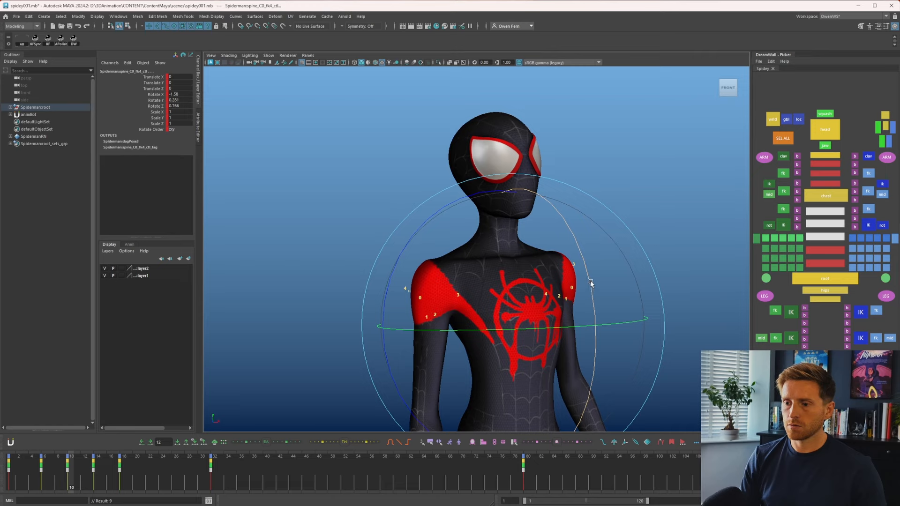
key("comma")
key("period")
key("period")
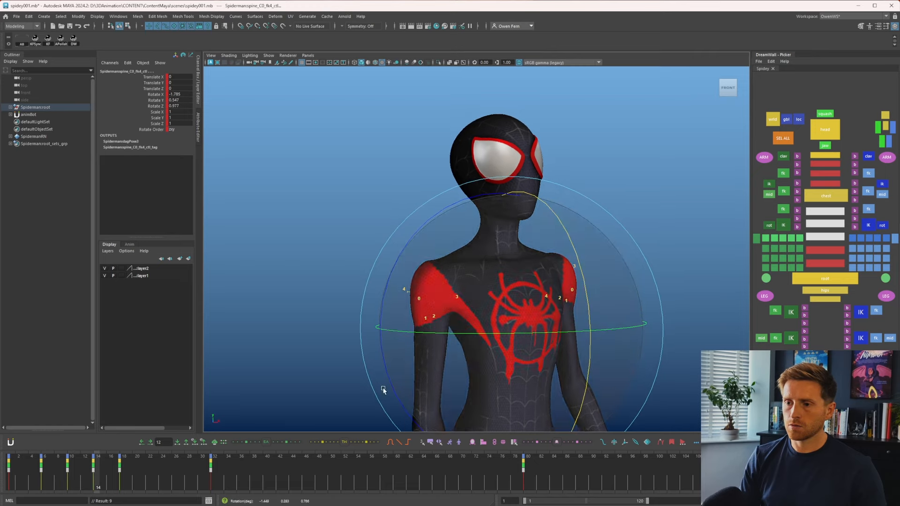
key("comma")
key("comma")
key("comma")
key("comma")
key("period")
key("period")
key("period")
key("comma")
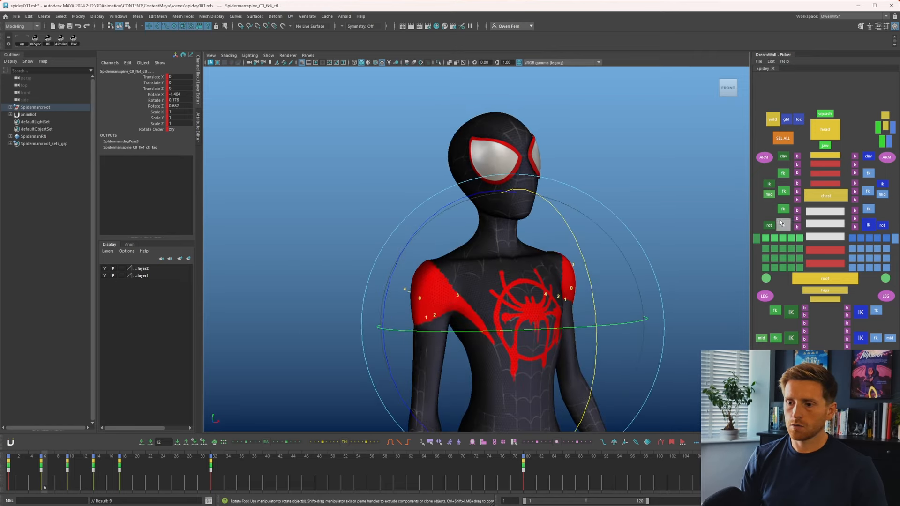
- Rotate the right upper-arm FK control at frame 6 to about −2.1° in X and 15.1° in Y, and compare it with frame 1
key("q")
left_click(784, 174)
key("e")
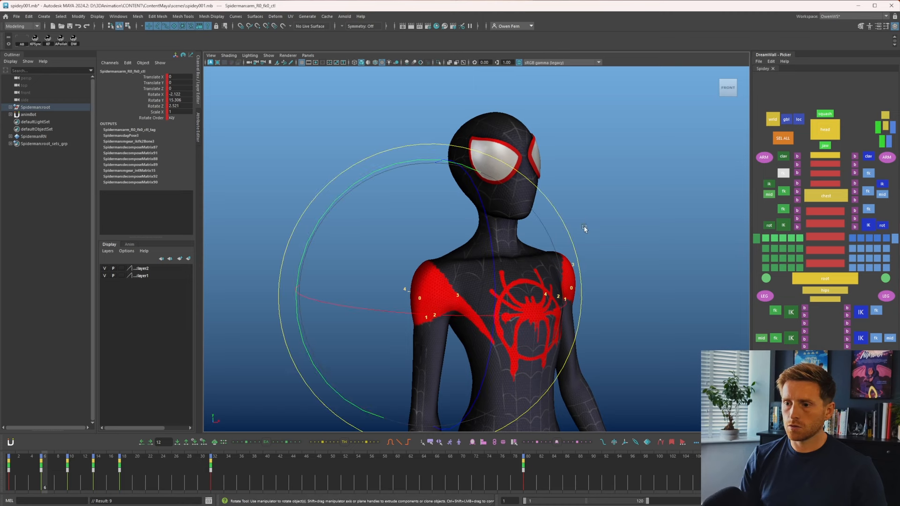
key("comma")
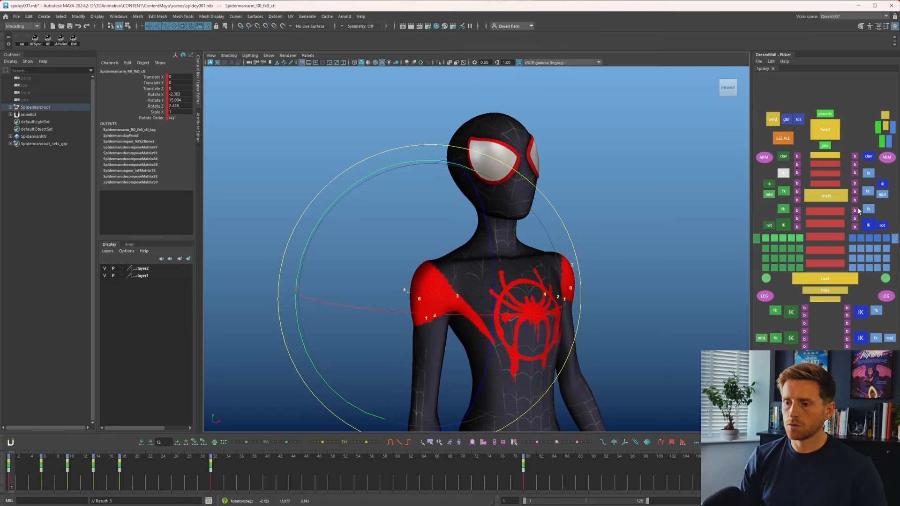
- Rotate the left upper-arm FK control at frame 6 to about −1.6°, 14.5° and 8.2°, checking it against the following keys
left_click(868, 173)
key("period")
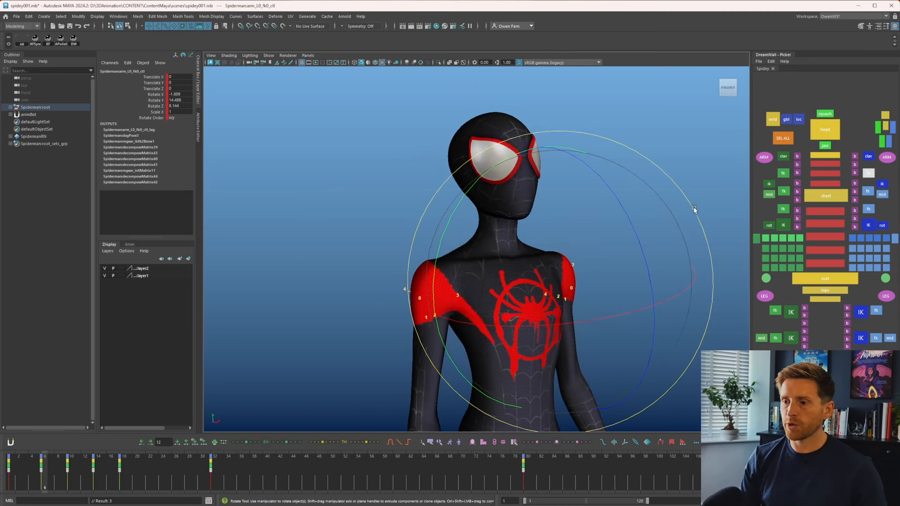
key("period")
key("period")
key("period")
key("comma")
key("comma")
key("comma")
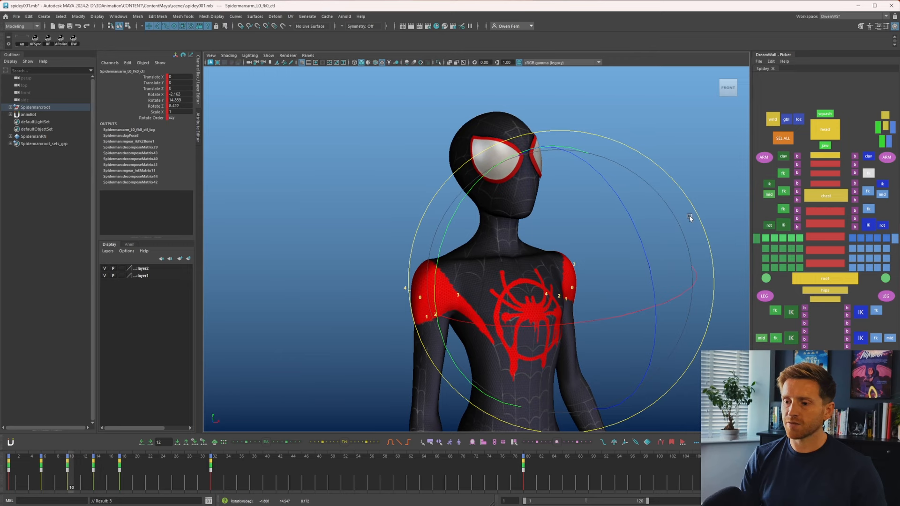
- Rotate the left upper-arm FK control at frame 10 to about −2.2°, 15.2° and 8.6°, and compare it with the neighbouring poses
key("period")
key("period")
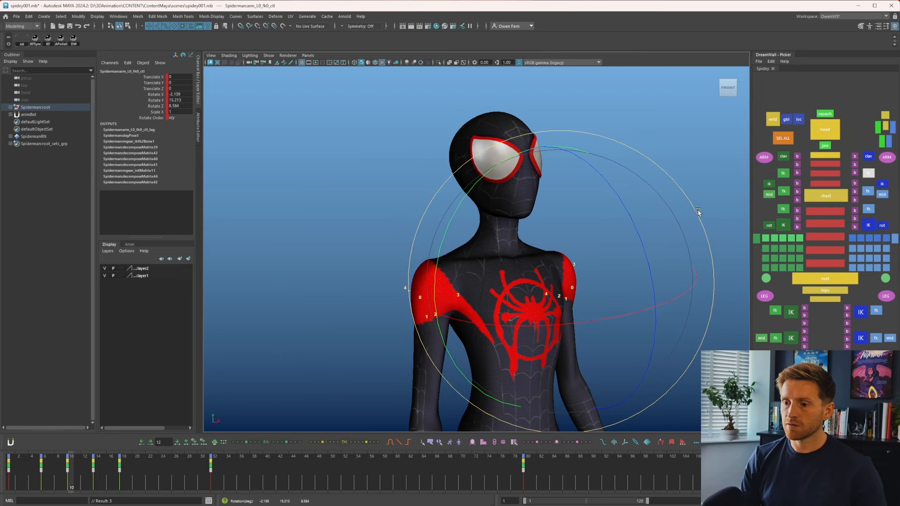
key("comma")
key("comma")
key("period")
key("period")
key("comma")
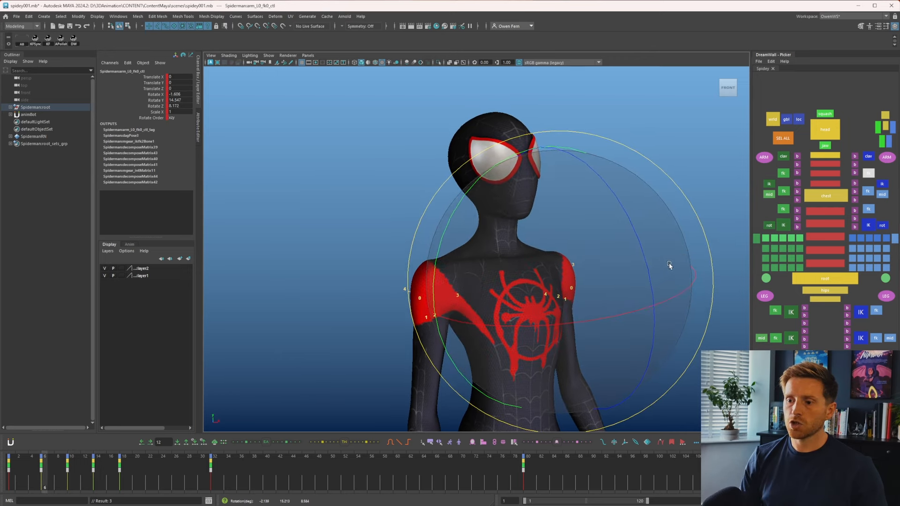
- Rotate the left upper-arm FK control at frame 14 to about −1.3°, 15.2° and 8.9° in X, Y and Z
key("period")
key("period")
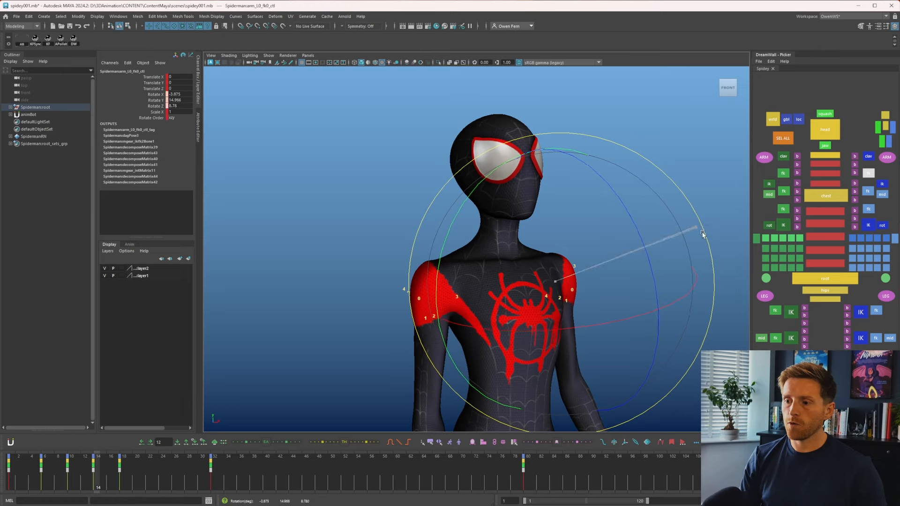
left_click_drag(703, 235, 703, 241)
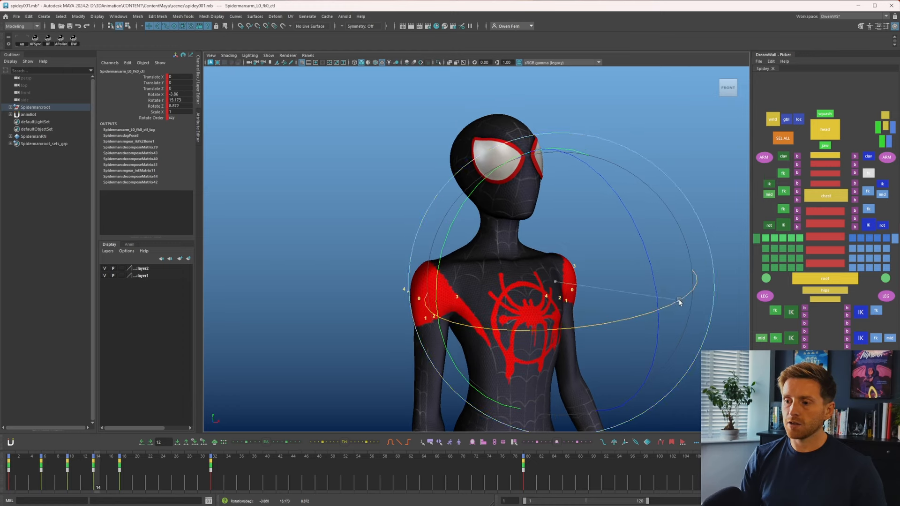
key("comma")
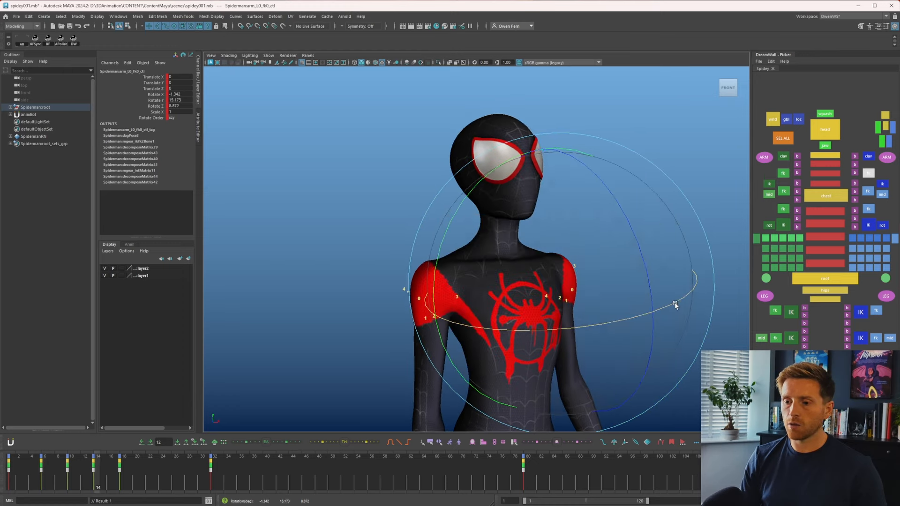
- Review the keyed poses from frame 1 through frame 18, and select all rig controls
left_click_drag(75, 473, 4, 489)
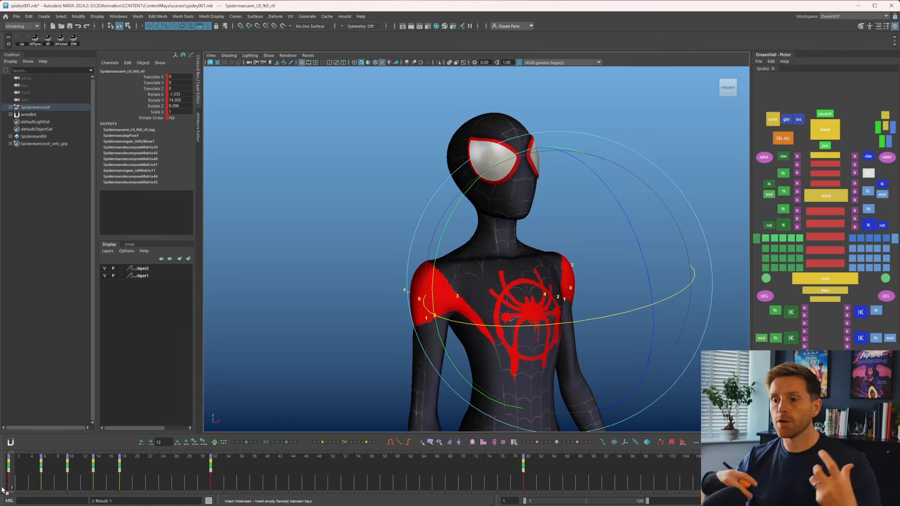
key("period")
key("period")
key("period")
key("period")
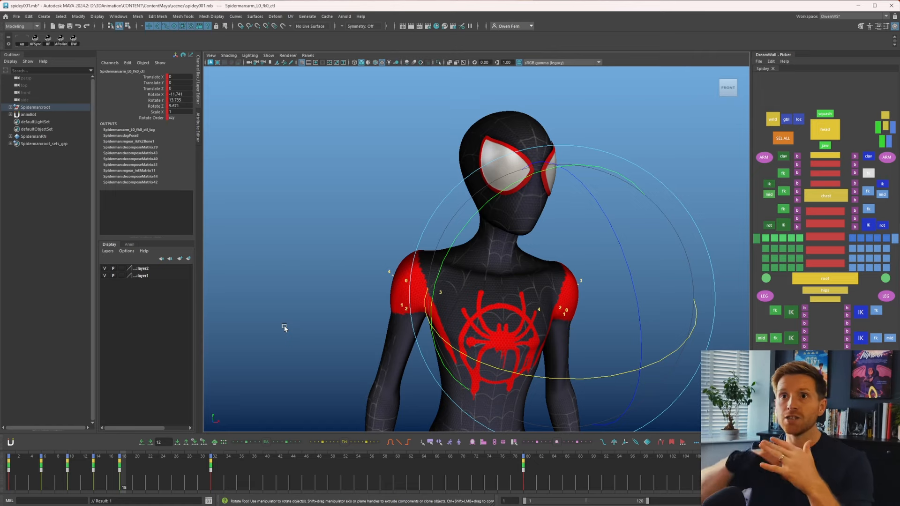
left_click(783, 138)
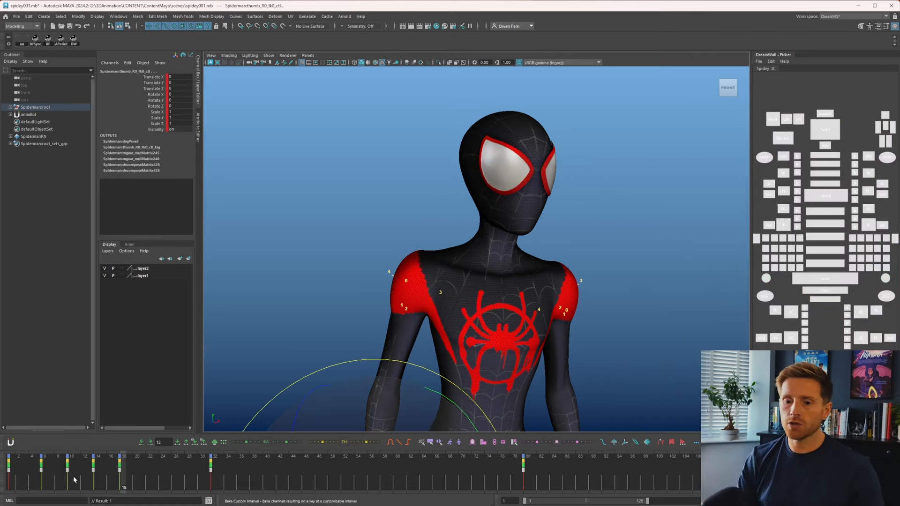
- Play back the turn and space the four breakdown keys out to frames 8, 13, 17 and 21
left_click(8, 481)
key("alt+v")
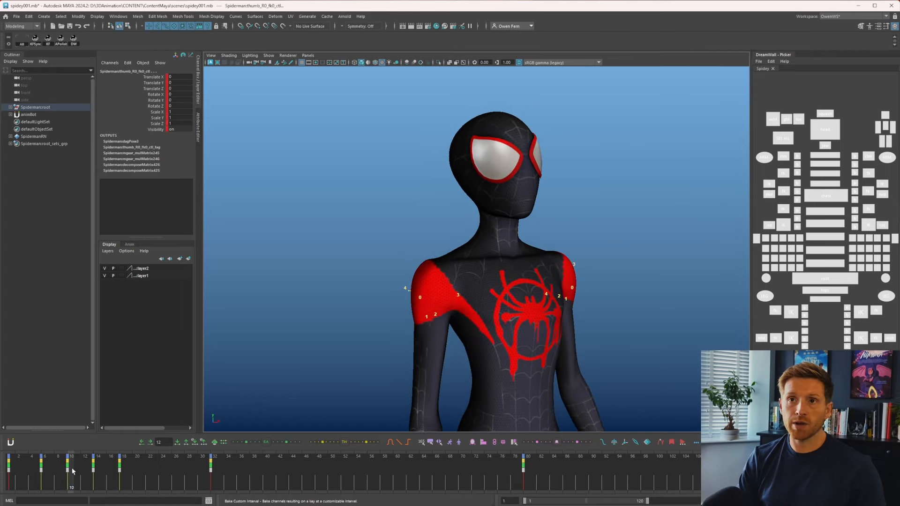
key("Escape")
left_click_drag(45, 482, 155, 482, "shift")
left_click(24, 480)
left_click(37, 477)
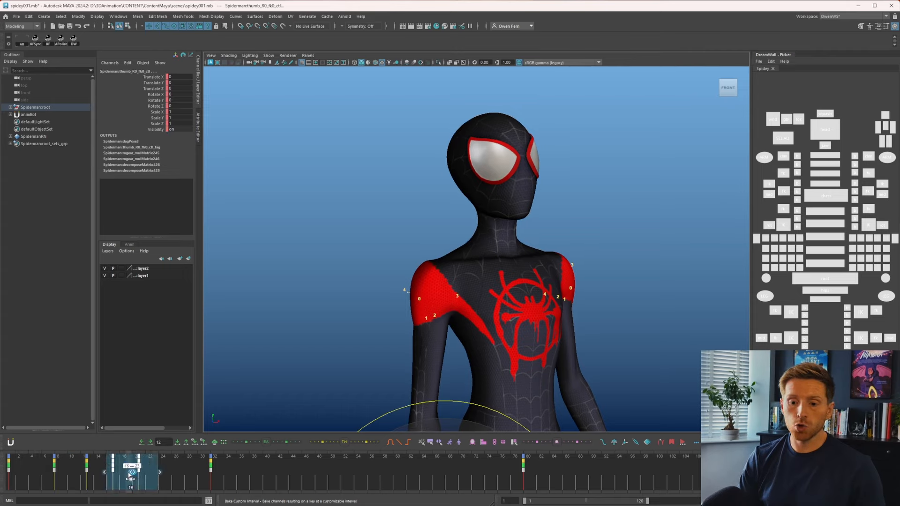
key("ctrl+z")
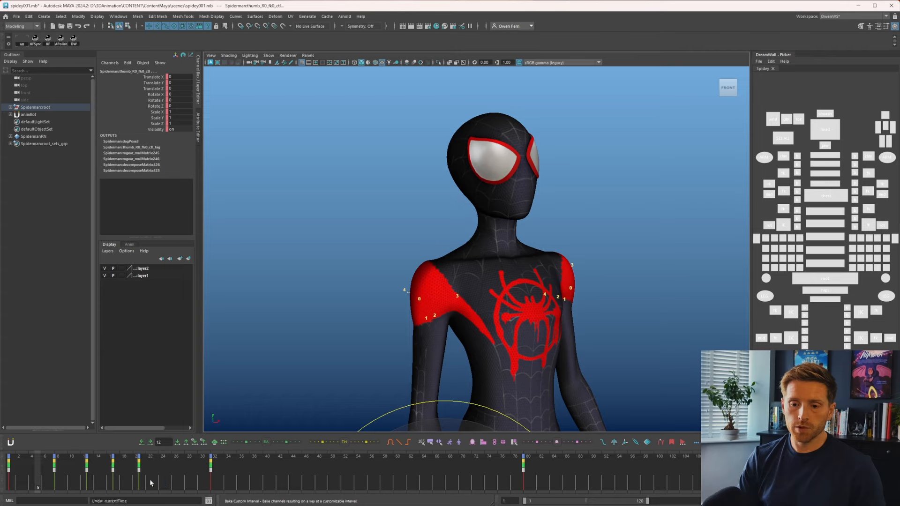
left_click(161, 482)
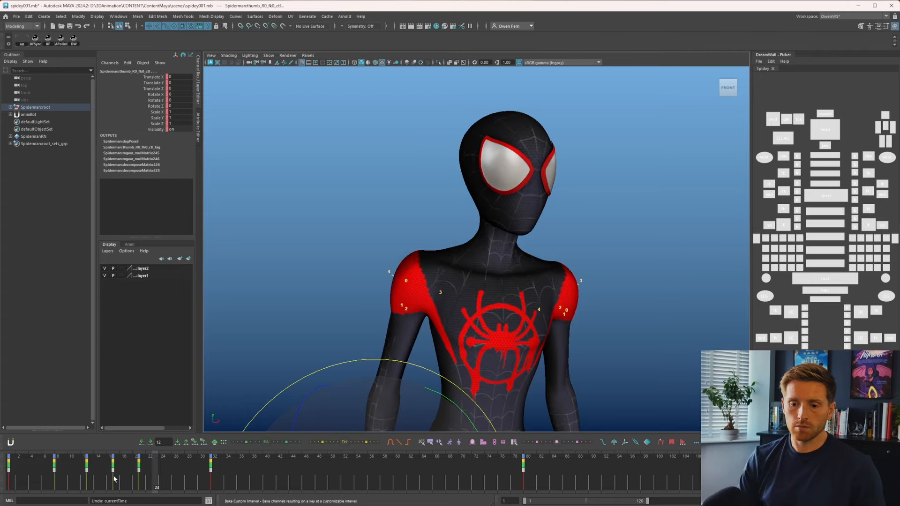
- Move the last two breakdown keys earlier to frames 16 and 19, and play the turn back
left_click_drag(115, 480, 161, 484, "shift")
left_click(56, 479)
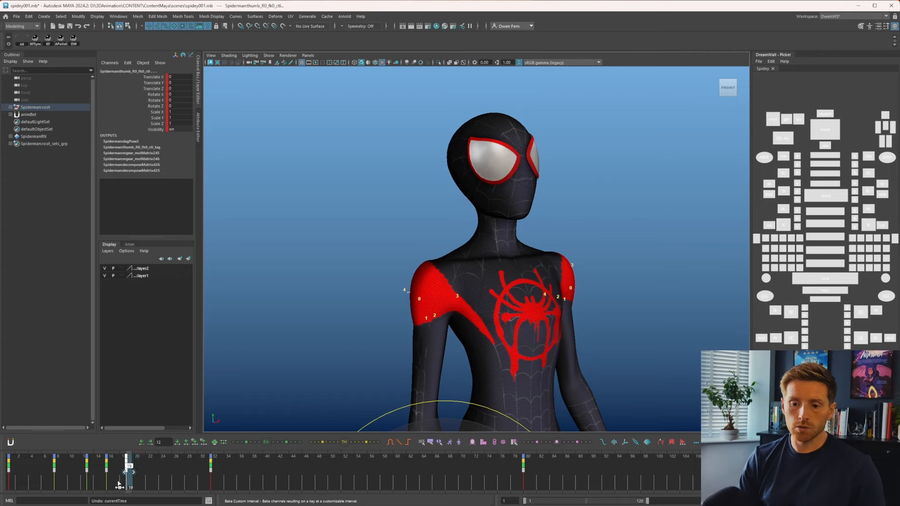
left_click(3, 478)
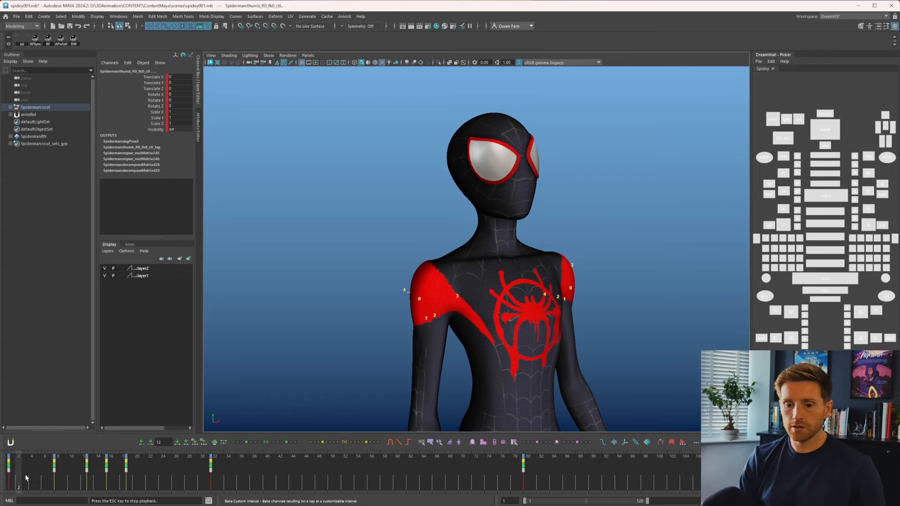
- Add a tweened breakdown pose at frame 22 on all rig controls, between the keys at frames 19 and 32
left_click_drag(25, 474, 150, 465)
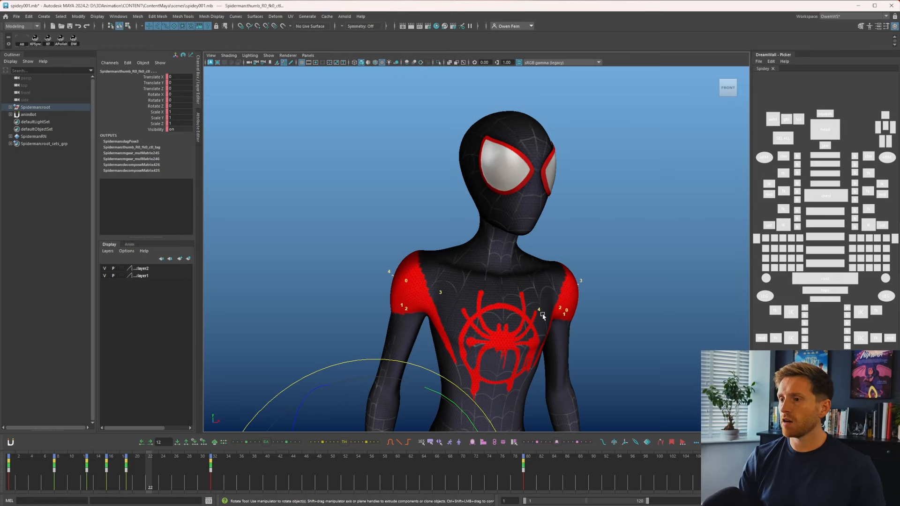
left_click(355, 442)
key("q")
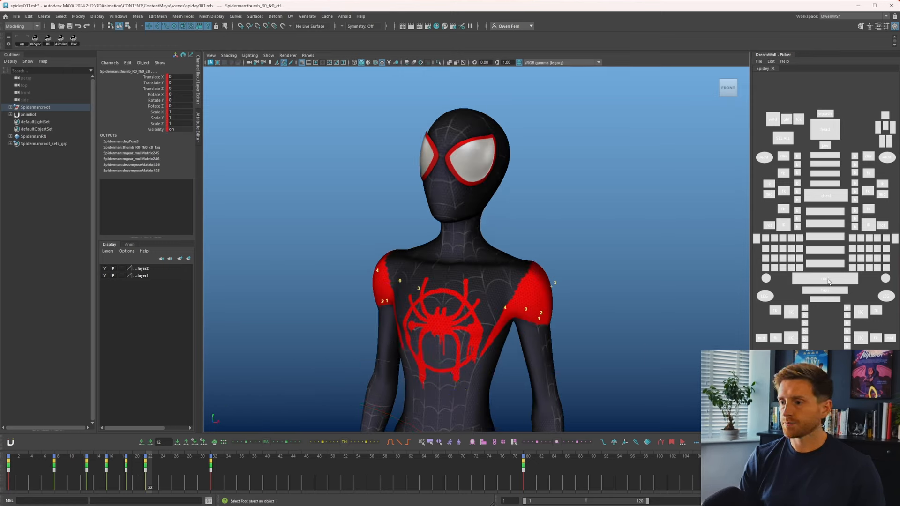
- Rotate the body control at frame 22 to about 7.9°, −11.8° and −4.7° in X, Y and Z, comparing it with adjacent keys
left_click(824, 279)
key("comma")
key("comma")
key("period")
key("period")
key("period")
key("comma")
key("comma")
key("comma")
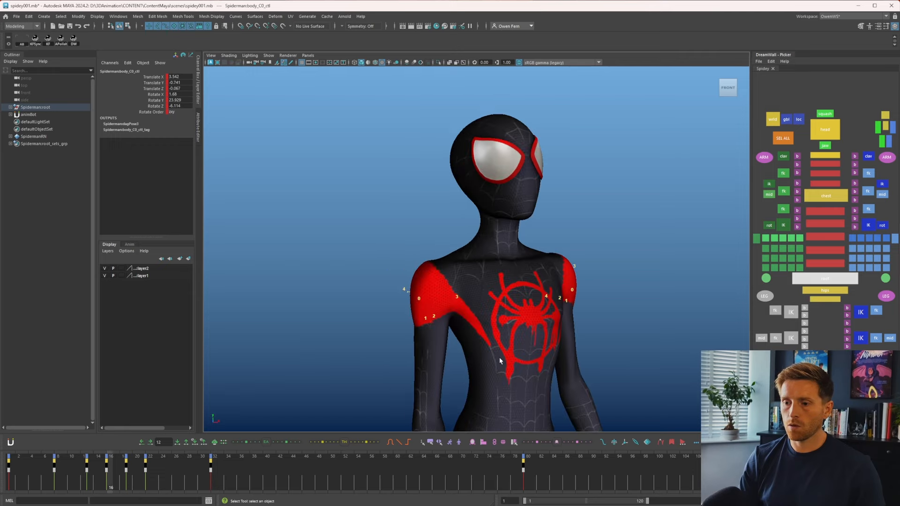
key("period")
key("period")
key("e")
left_click_drag(415, 371, 407, 380)
key("comma")
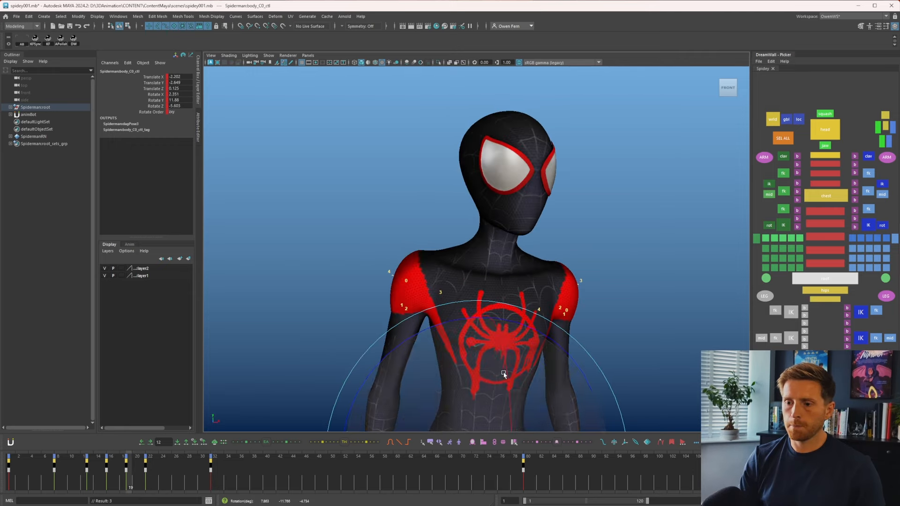
key("period")
key("period")
key("comma")
key("comma")
key("period")
- Lower the body control at frame 22 to a Translate Y of about −1.8, checking the drop against adjacent keys
key("w")
middle_click_drag(500, 380, 501, 385)
key("comma")
key("comma")
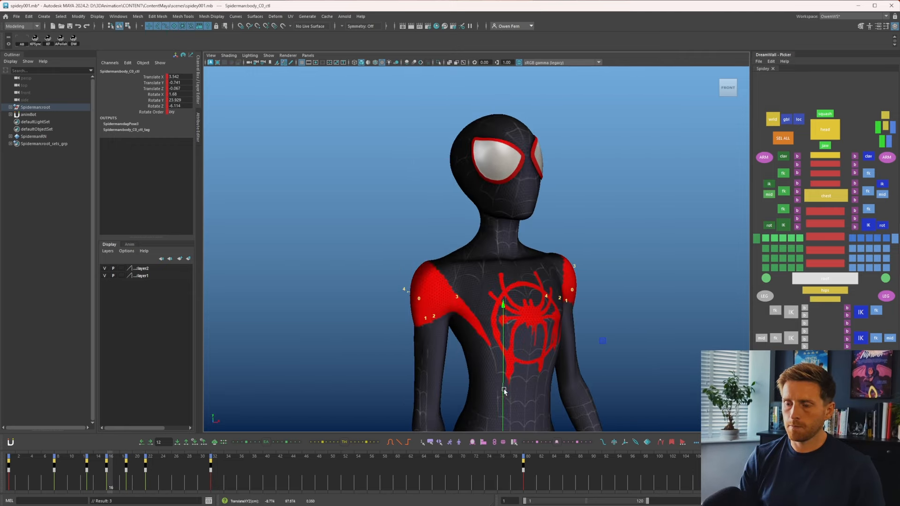
key("period")
key("period")
key("period")
key("comma")
key("comma")
key("period")
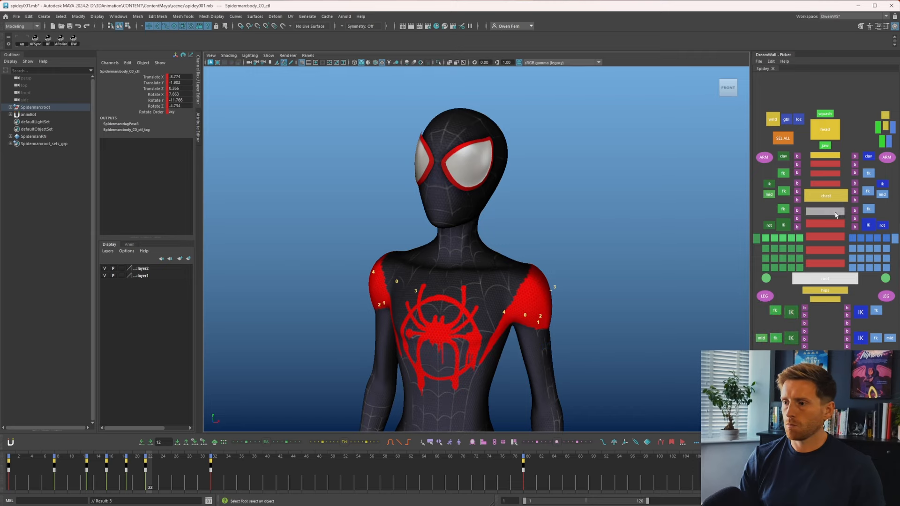
- Rotate the spine FK controls together at frame 22 to bend the torso forward, about 0.8°, 0.9° and 0.3° on the uppermost one
left_click_drag(826, 261, 827, 266)
key("comma")
key("comma")
key("period")
key("period")
key("e")
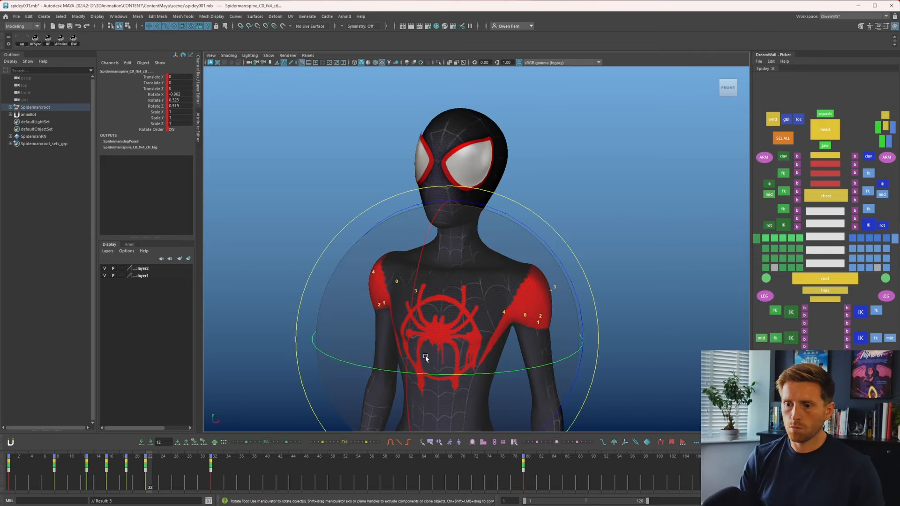
left_click_drag(426, 357, 473, 346)
key("comma")
key("comma")
key("period")
key("period")
key("period")
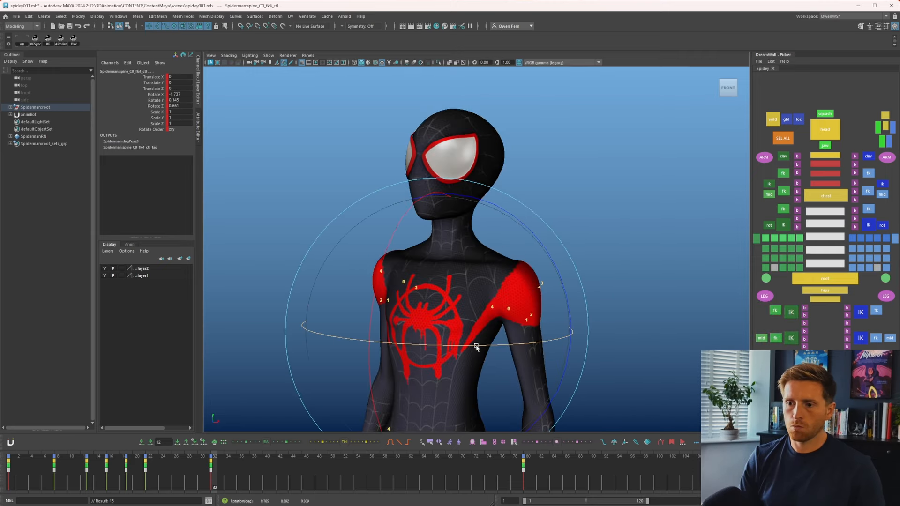
key("comma")
key("comma")
key("comma")
key("period")
key("period")
key("period")
key("comma")
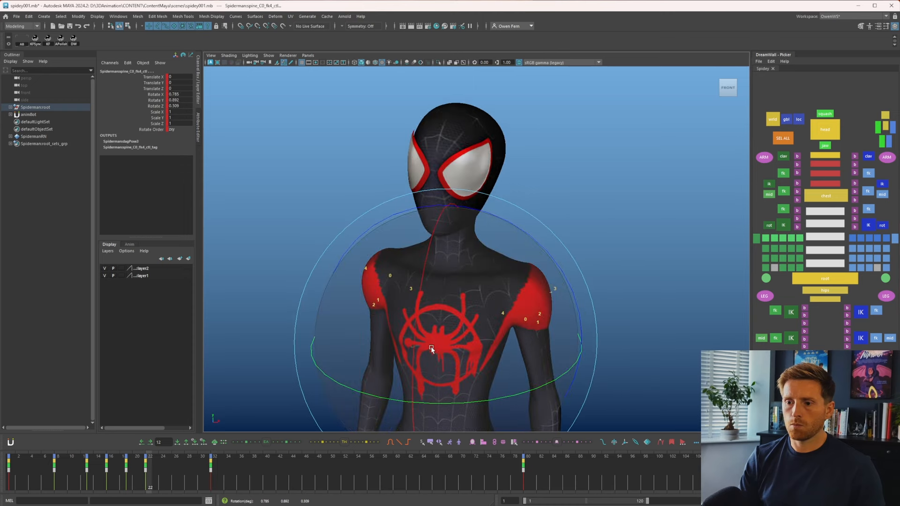
- Refine the spine FK rotation at frame 22 to about 0.7°, 0.2° and 0.5°, comparing the pose with adjacent keys
left_click_drag(430, 345, 440, 353)
key("comma")
key("comma")
key("period")
key("period")
key("period")
key("comma")
key("comma")
key("comma")
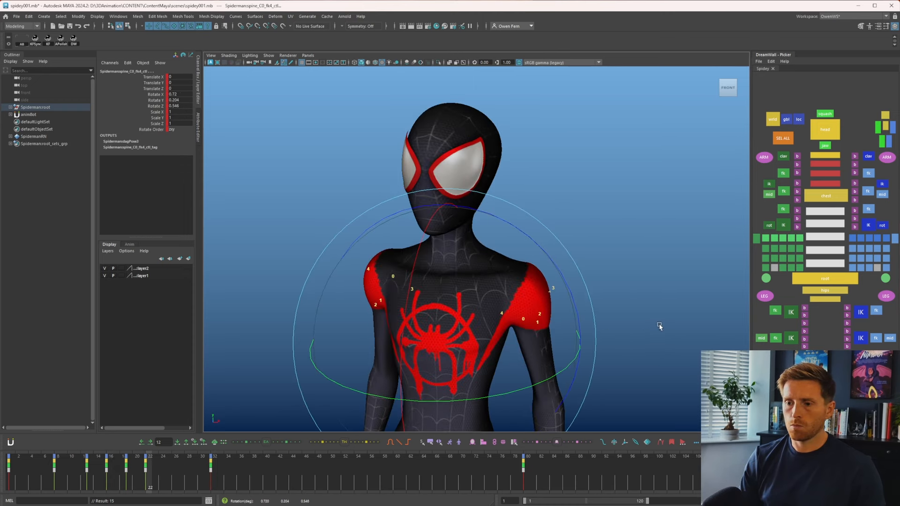
key("period")
- Rotate the right clavicle control at frame 22 to about 10.1° in X and −2.9° in Y, and key its rotation
left_click(784, 158)
key("comma")
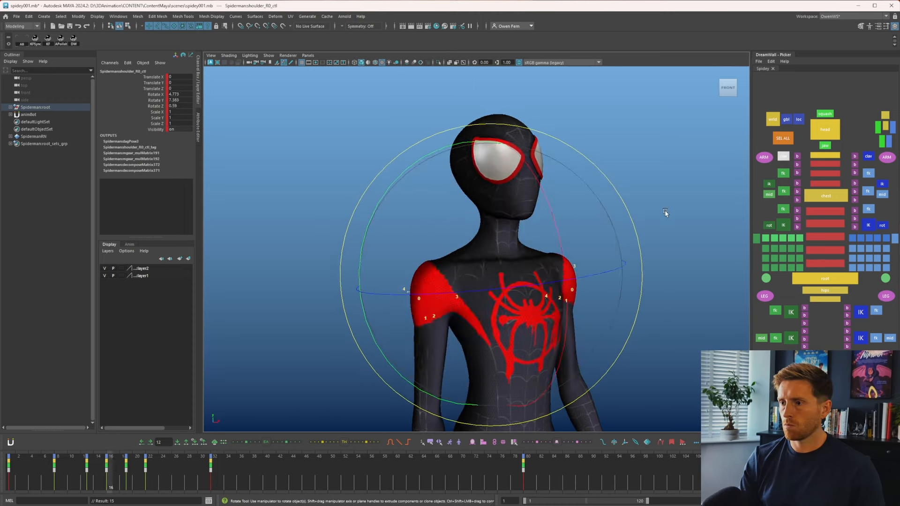
key("period")
key("period")
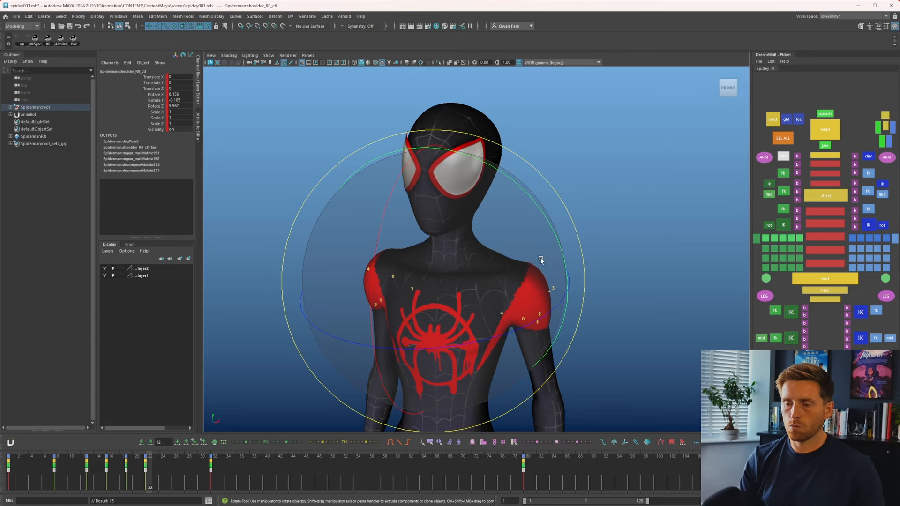
left_click_drag(541, 259, 548, 270)
key("shift+e")
key("period")
key("comma")
key("comma")
key("comma")
key("comma")
key("period")
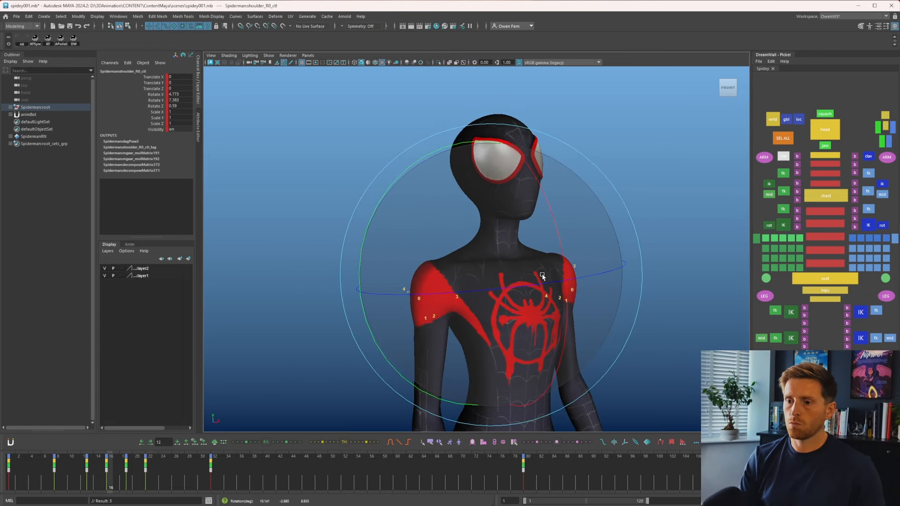
- Rotate the right clavicle control at frame 16 to about 6° in Y and 0.4° in Z, and key its rotation
key("period")
key("comma")
key("comma")
key("period")
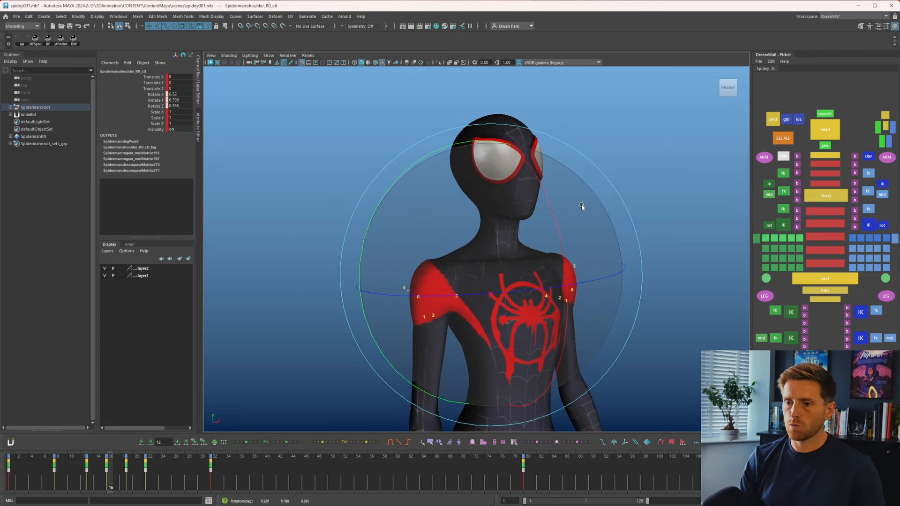
left_click_drag(581, 206, 606, 180)
key("shift+e")
key("shift+e")
key("comma")
key("comma")
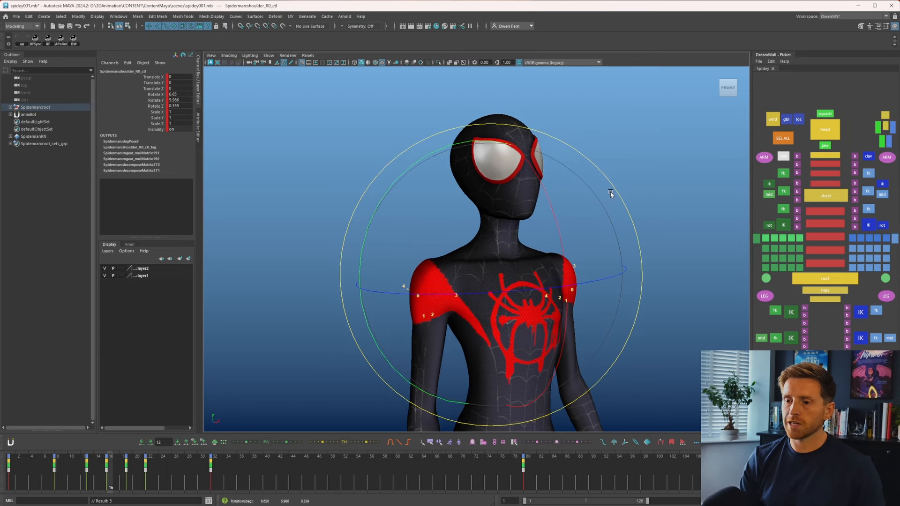
key("period")
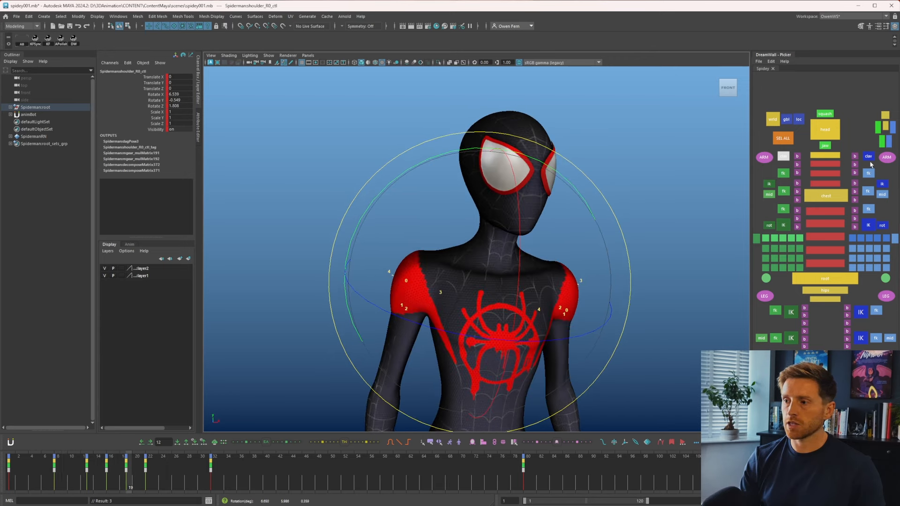
- Rotate the left clavicle control at frame 19 to about 1.9°, −2.8° and 0.6° in X, Y and Z
left_click(869, 158)
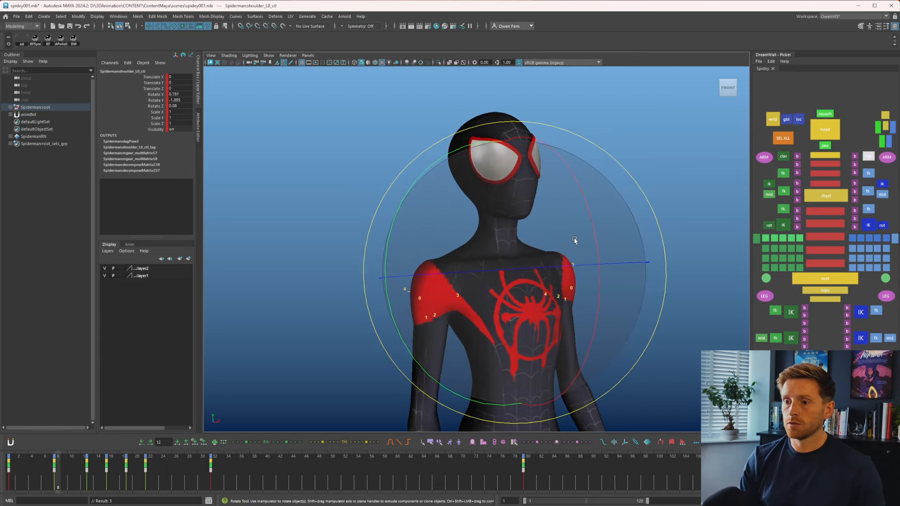
key("comma")
key("comma")
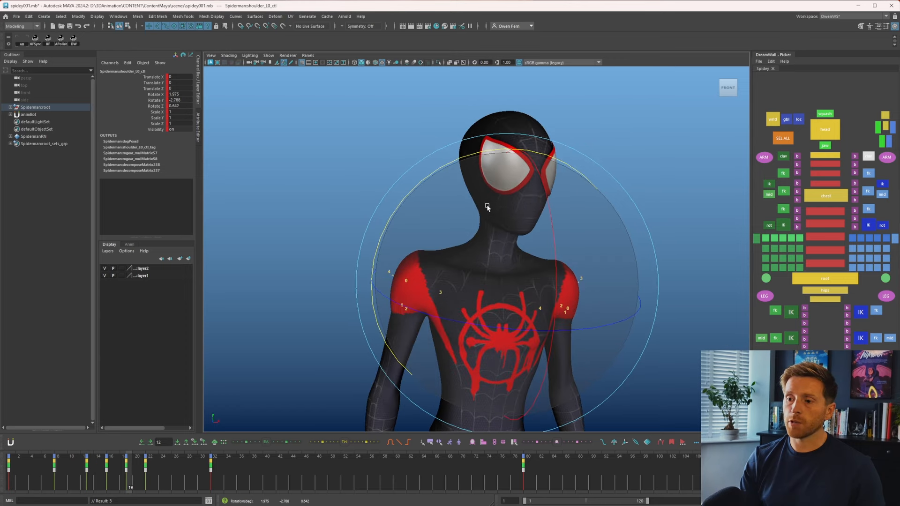
key("period")
key("period")
key("period")
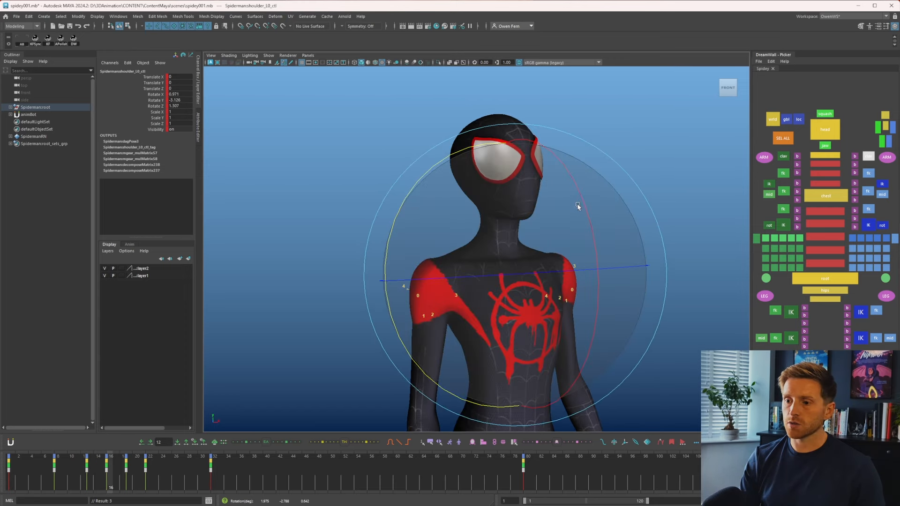
- Rotate the left clavicle control at frame 22 to about 4.4° in X and 0.8° in Z, comparing it with frame 32
key("comma")
key("period")
key("period")
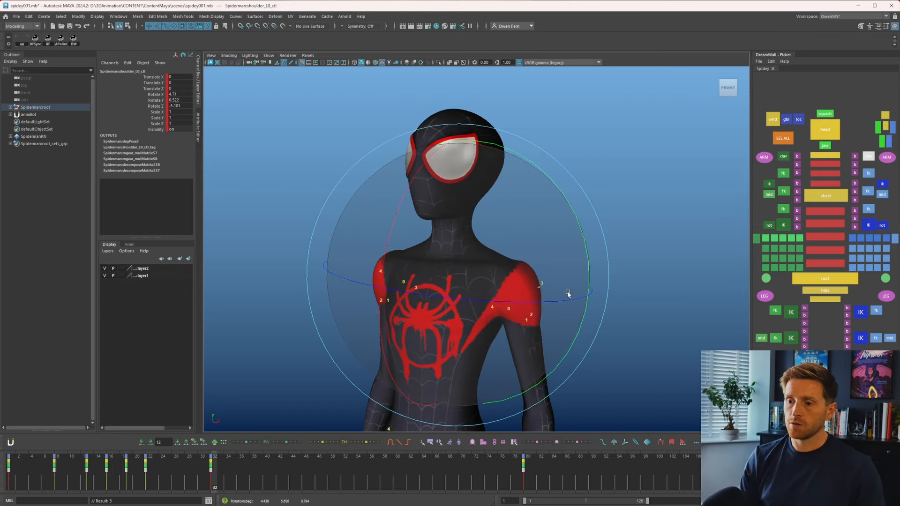
key("comma")
key("comma")
key("period")
- Rotate the left upper-arm FK control at frame 22 to about 13.3° in Y and 13.1° in Z, checking it against frame 16
left_click(872, 181)
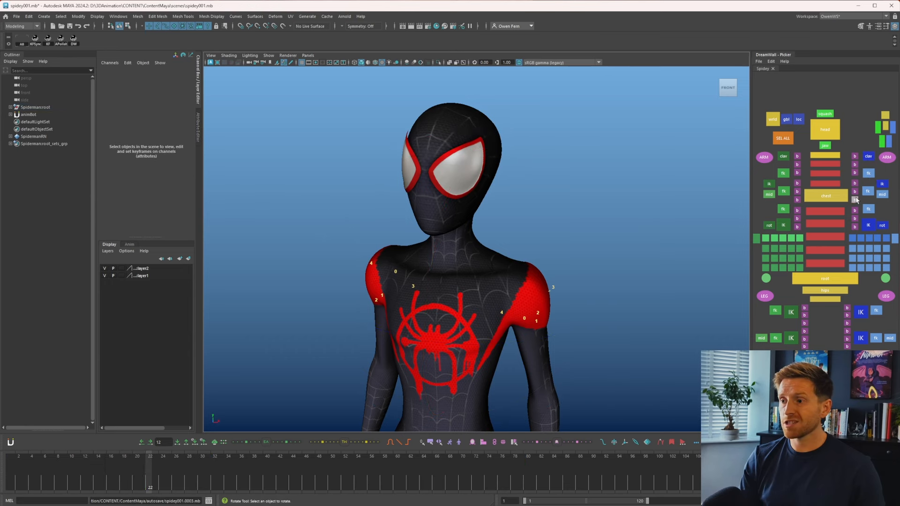
left_click(868, 173)
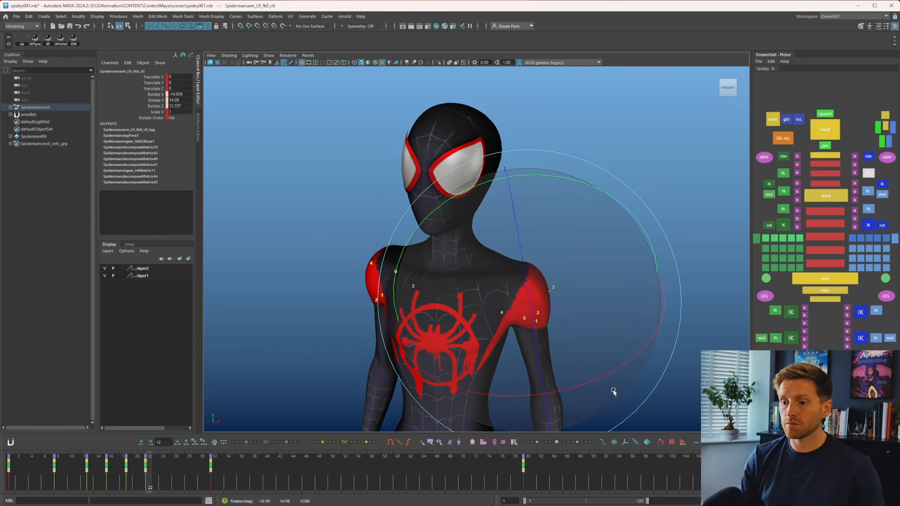
left_click_drag(611, 391, 682, 303)
key("comma")
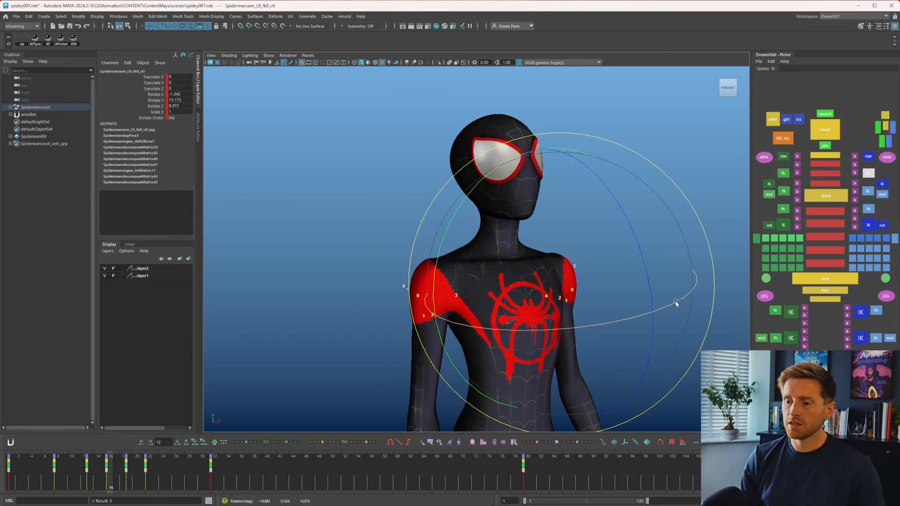
key("period")
key("comma")
- Rotate the right upper-arm FK control at frame 19 to about 24.6° in Y and 2° in Z, comparing neighbouring poses
left_click(783, 173)
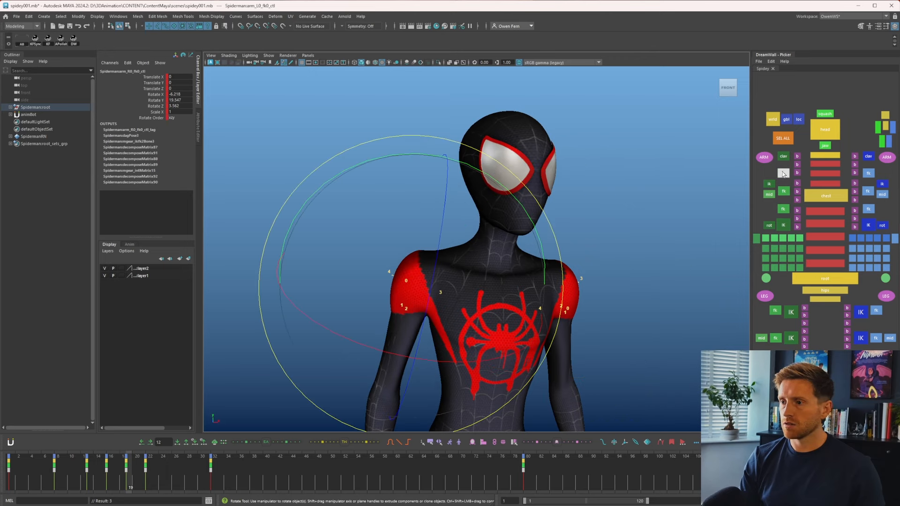
left_click_drag(546, 244, 549, 230)
key("comma")
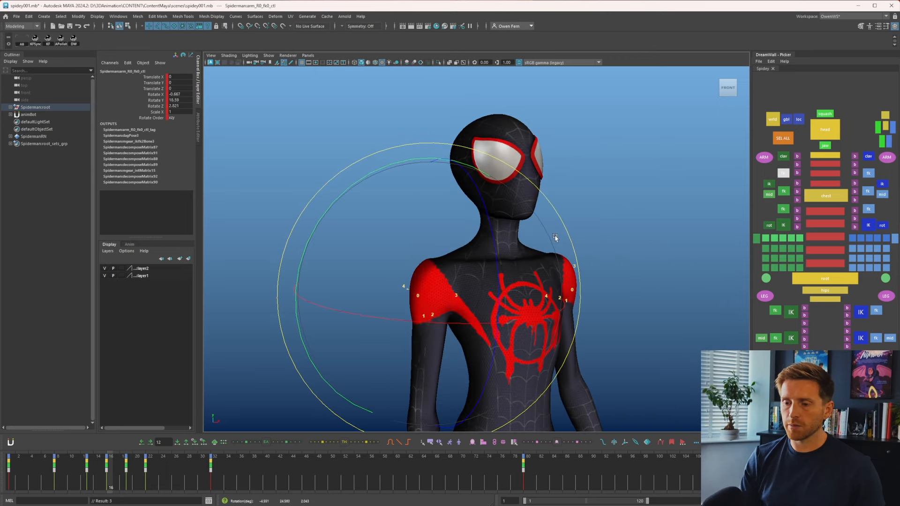
key("comma")
key("period")
key("period")
key("period")
key("period")
key("comma")
key("comma")
key("comma")
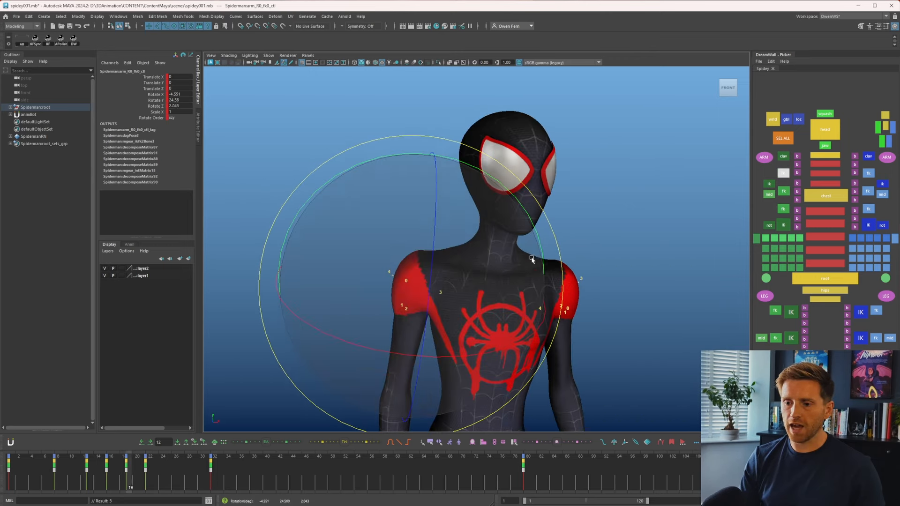
- Rotate the right upper-arm FK control at frame 22 to about 3.5° in X and 6.8° in Z, and compare adjacent keys
key("period")
key("period")
left_click_drag(418, 367, 468, 355)
key("comma")
key("period")
key("period")
key("comma")
key("comma")
key("period")
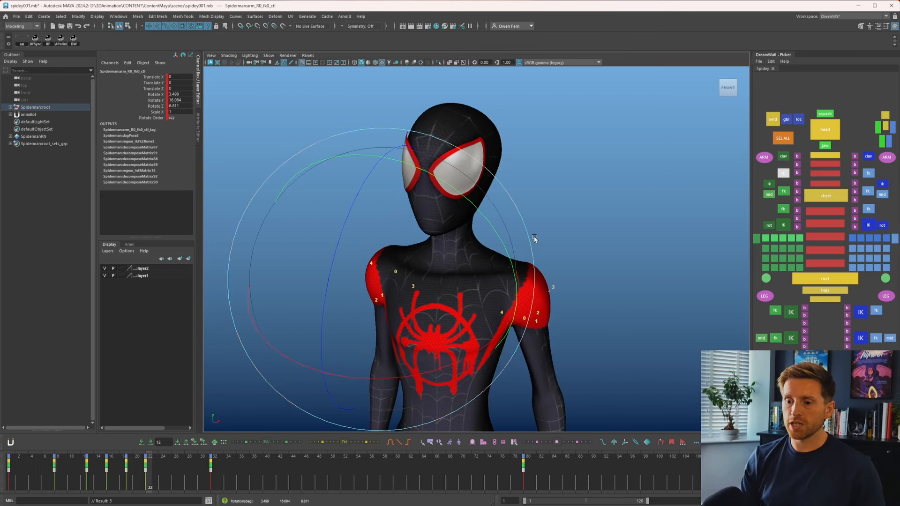
- Select all rig controls and review the keyed poses from frame 13 through frame 22
left_click(94, 477)
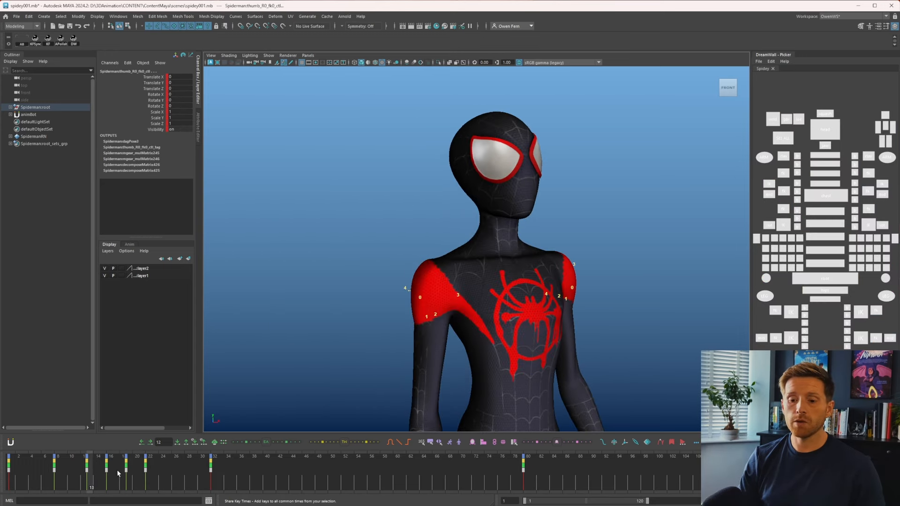
key("period")
key("period")
key("period")
key("comma")
key("period")
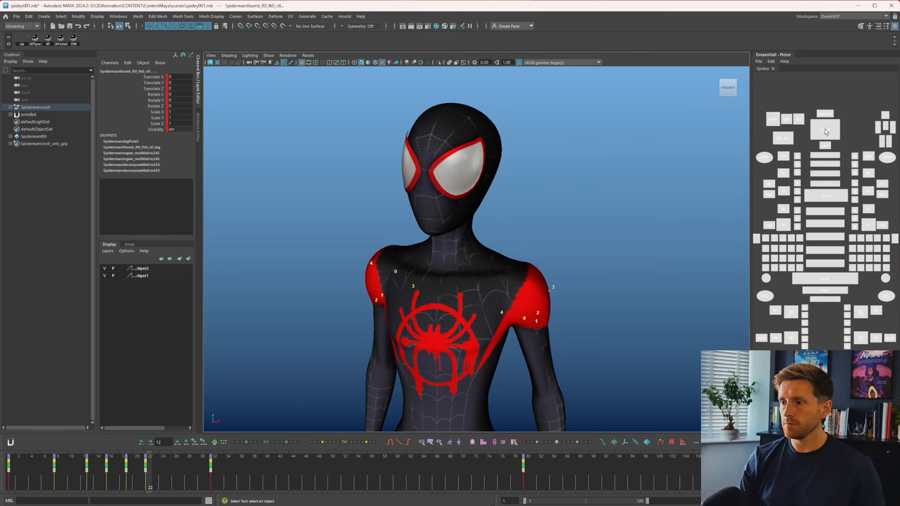
- Rotate the head control at frame 22 to about 8.4° in X, 18.5° in Y and -3.8° in Z, comparing adjacent keys
left_click(826, 132)
key("comma")
key("comma")
key("period")
key("period")
key("period")
key("comma")
key("comma")
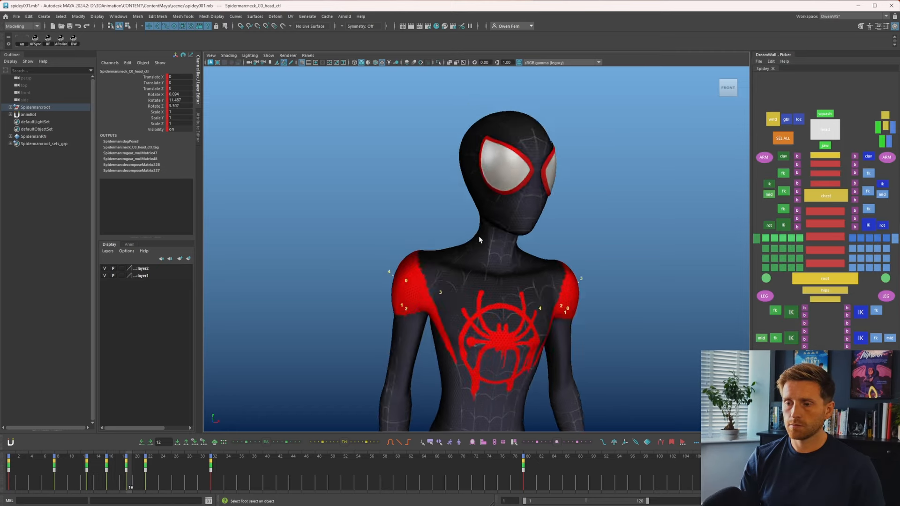
key("period")
key("e")
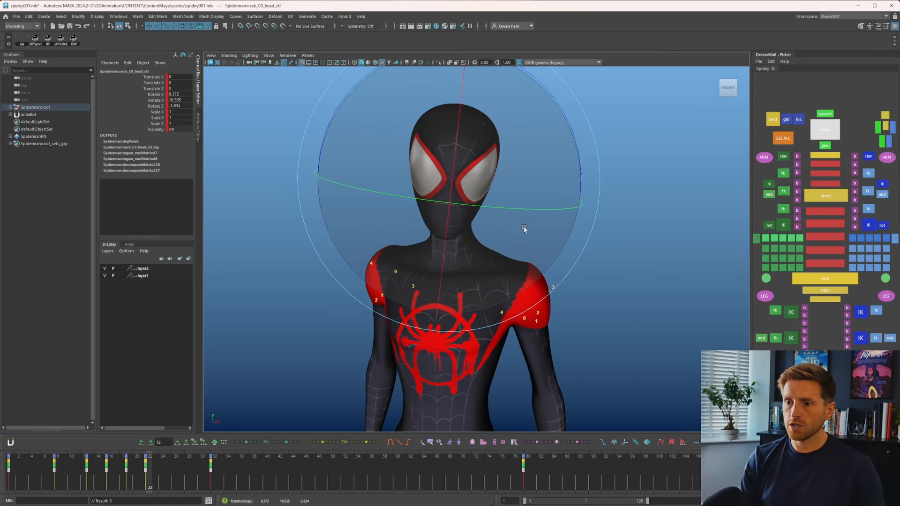
key("comma")
key("period")
- Rotate the base neck FK control at frame 22 to about 1.7° in X, -2.2° in Y and -7.4° in Z
left_click(837, 182)
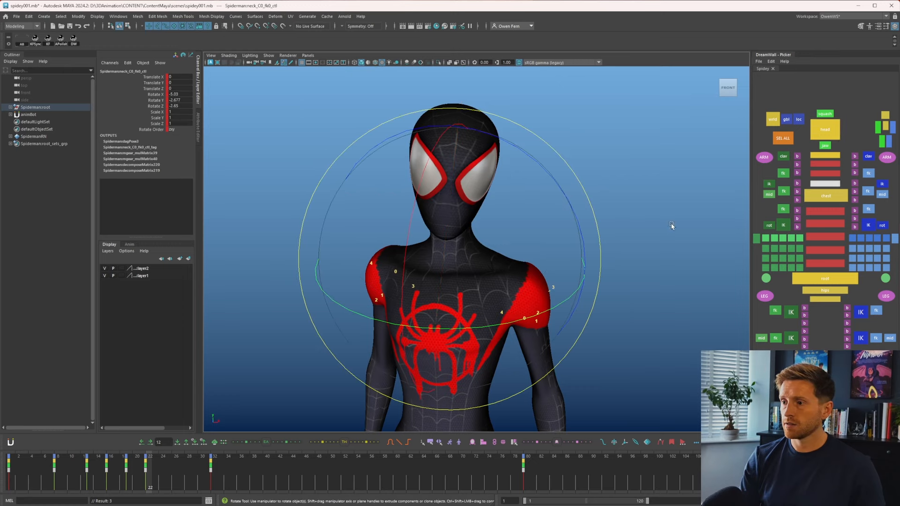
left_click_drag(471, 277, 536, 268)
key("q")
- Select the head control and compare its keyed poses between frame 1 and frame 22
left_click(825, 130)
key("comma")
key("comma")
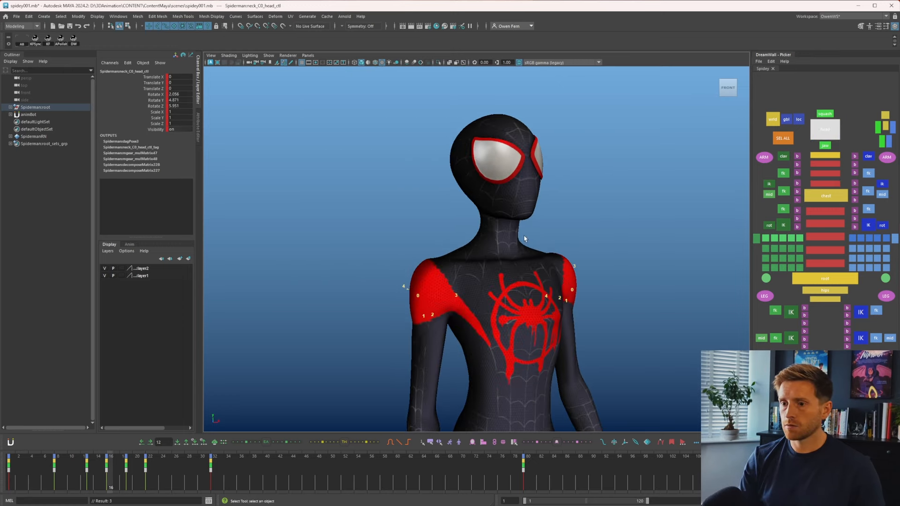
key("comma")
key("comma")
key("comma")
key("period")
key("period")
key("period")
key("period")
key("period")
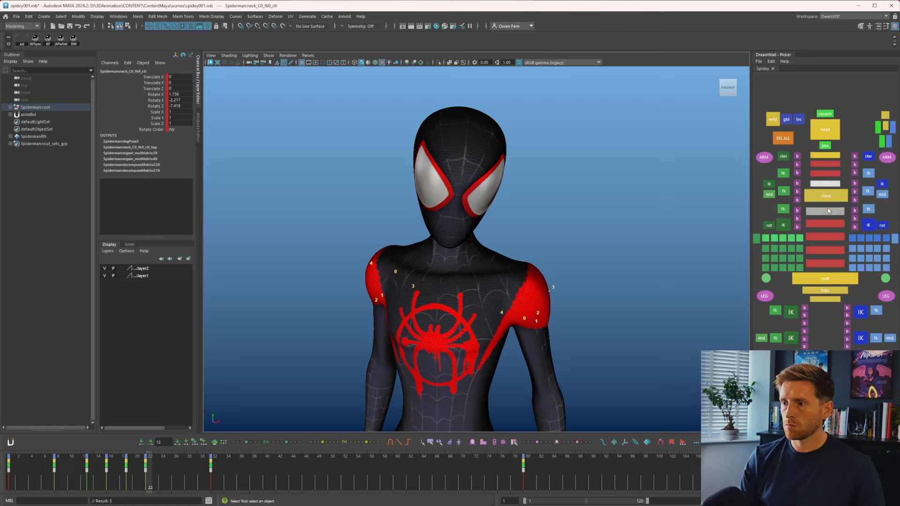
- Rotate the upper four spine FK controls together at frame 22, checking the pose against frames 16 and 19
left_click_drag(828, 211, 833, 250)
key("comma")
key("comma")
key("period")
key("period")
key("e")
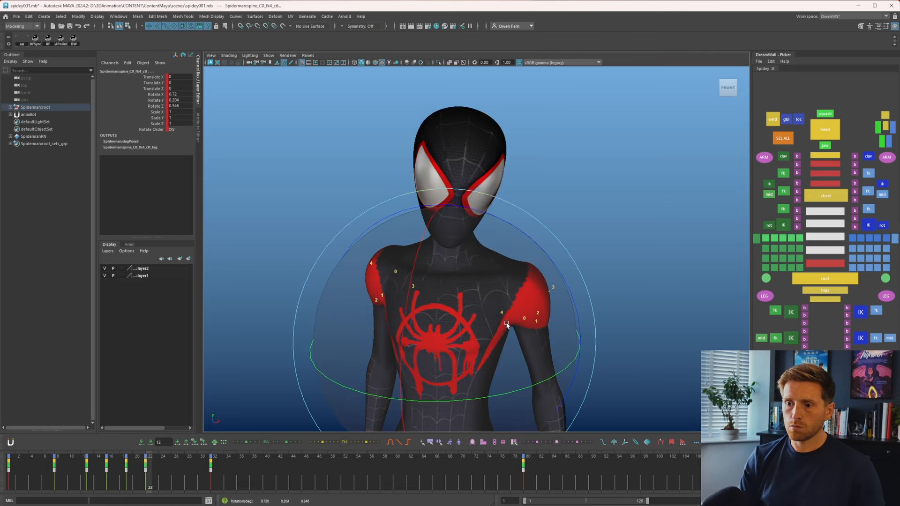
left_click_drag(507, 324, 520, 323)
key("q")
- Turn the head control further at frame 22, to about 4.8° in X, 1° in Y and -4.6° in Z
left_click(827, 185)
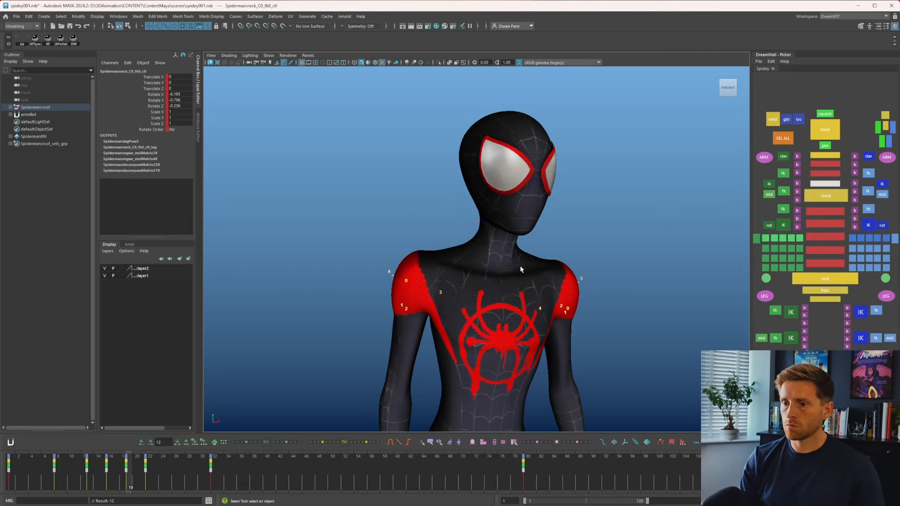
key("e")
key("q")
left_click(825, 129)
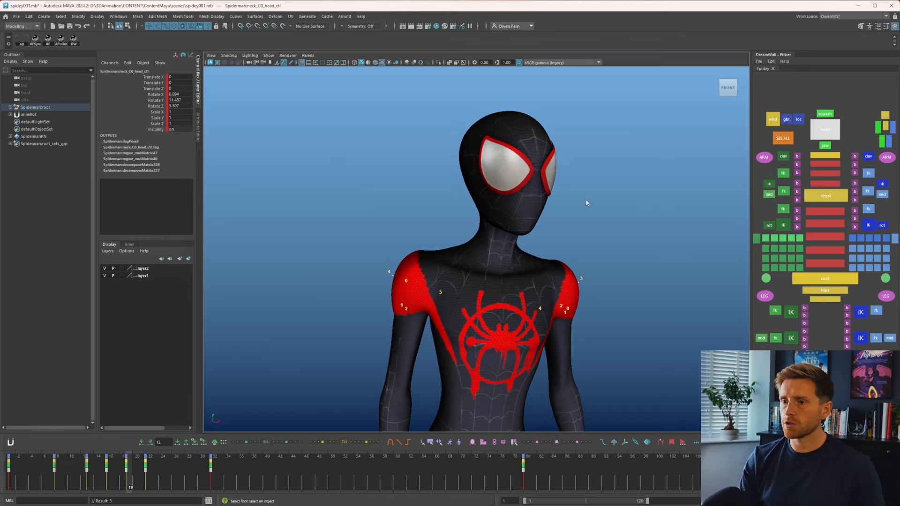
key("e")
mouse_move(493, 220)
left_mouse_down()
mouse_move(482, 206)
mouse_move(482, 225)
left_mouse_up()
- Flip through the keyed poses from frame 16 to frame 32 to check the head's path through the turn
key("comma")
key("comma")
key("period")
key("period")
key("period")
key("period")
key("comma")
key("comma")
key("period")
key("comma")
key("comma")
key("period")
key("period")
key("period")
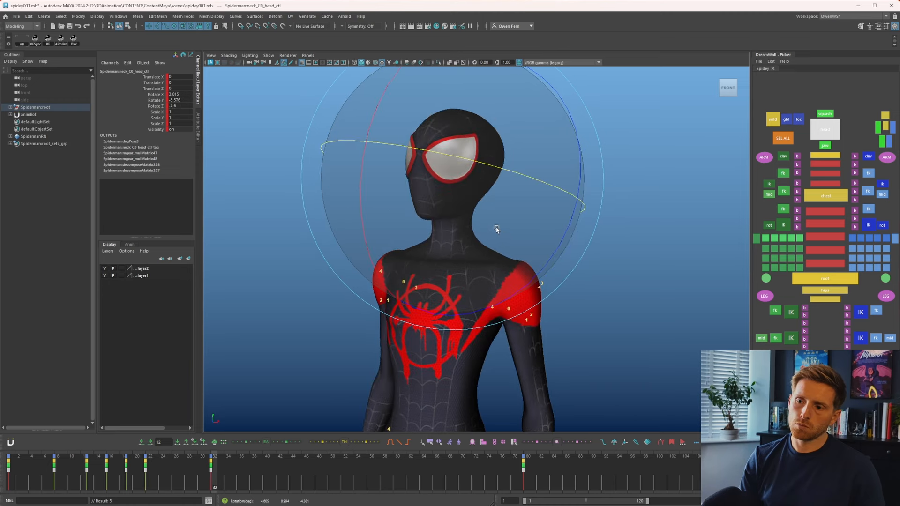
key("comma")
key("comma")
key("comma")
key("comma")
key("period")
key("period")
- Nudge the spine FK controls at frame 22 to about 0.9° X, 0.1° Y, 0.3° Z, and review all controls' poses through frame 32
left_click(783, 139)
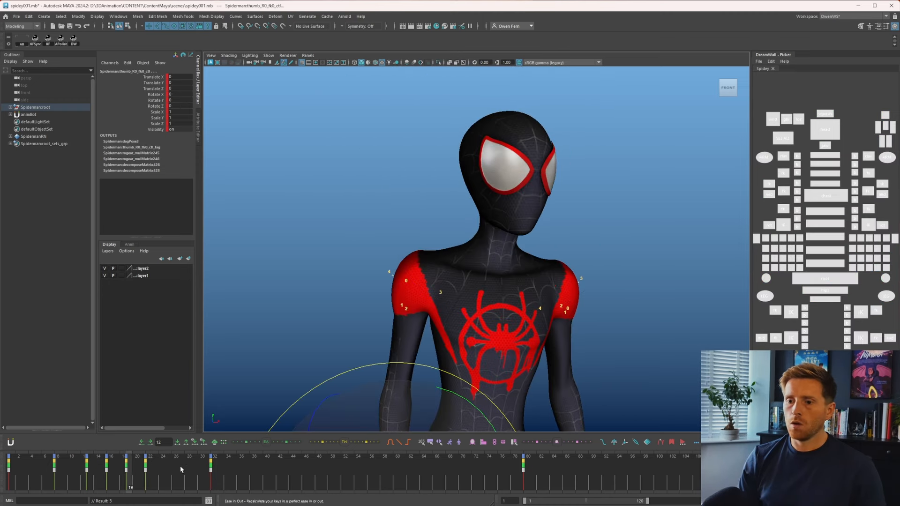
left_click_drag(101, 469, 136, 465)
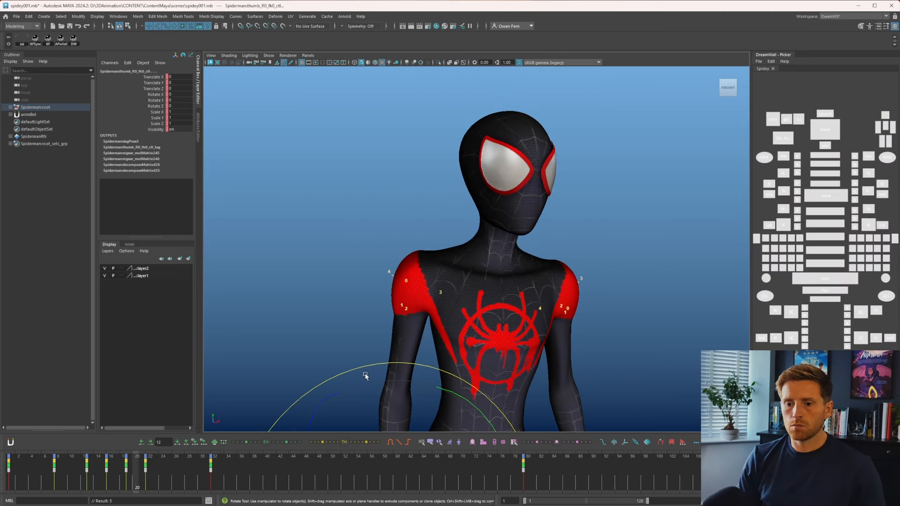
key("period")
left_click(830, 220)
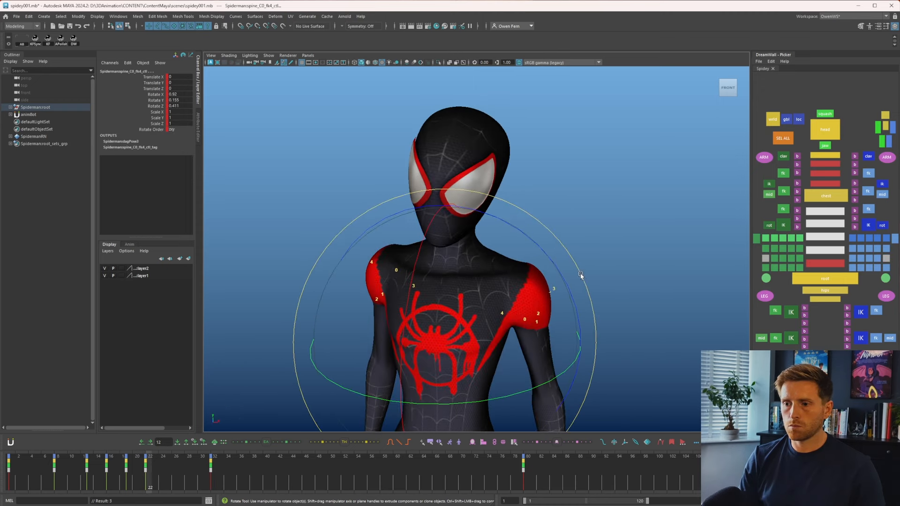
left_click_drag(581, 275, 579, 272)
left_click(783, 138)
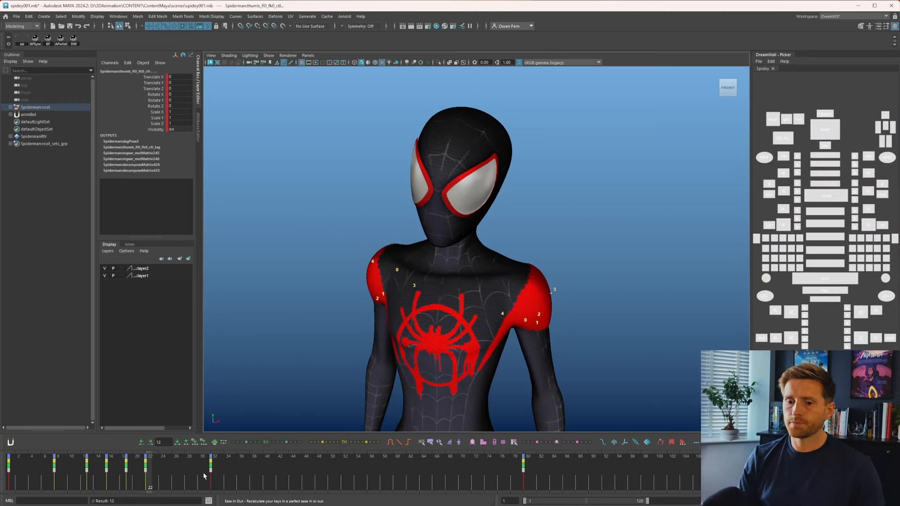
mouse_move(117, 475)
left_mouse_down()
mouse_move(93, 478)
mouse_move(126, 475)
left_mouse_up()
key("period")
key("period")
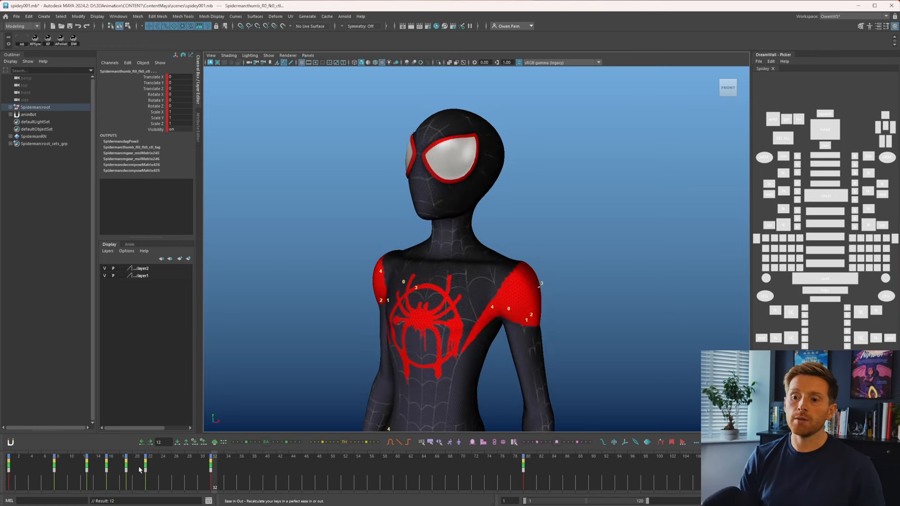
- Move the turned end pose to frame 42 and key eased breakdowns for all controls at frames 25, 28, 32 and 37
key("comma")
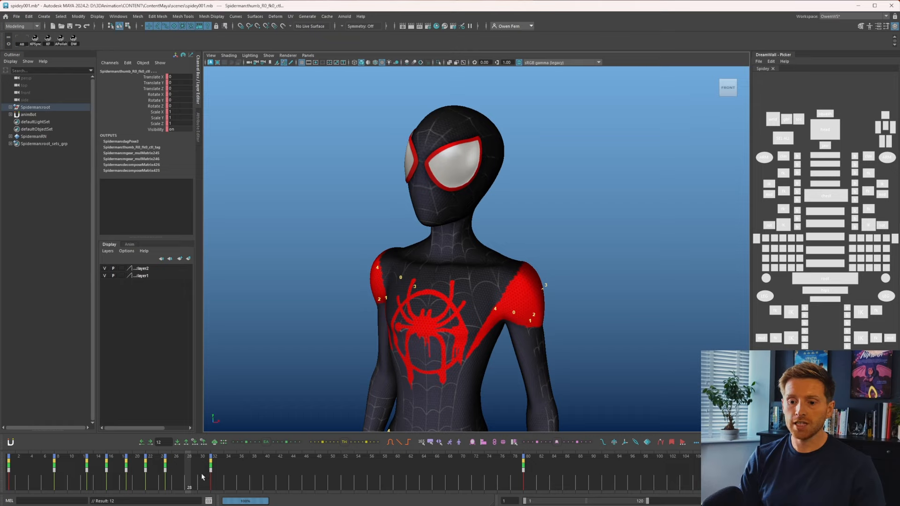
left_click_drag(218, 494, 239, 471)
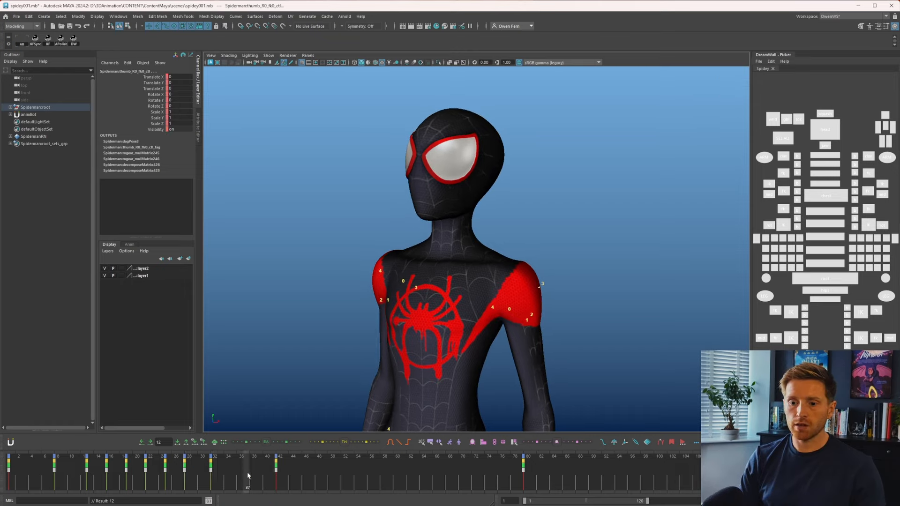
key("alt+v")
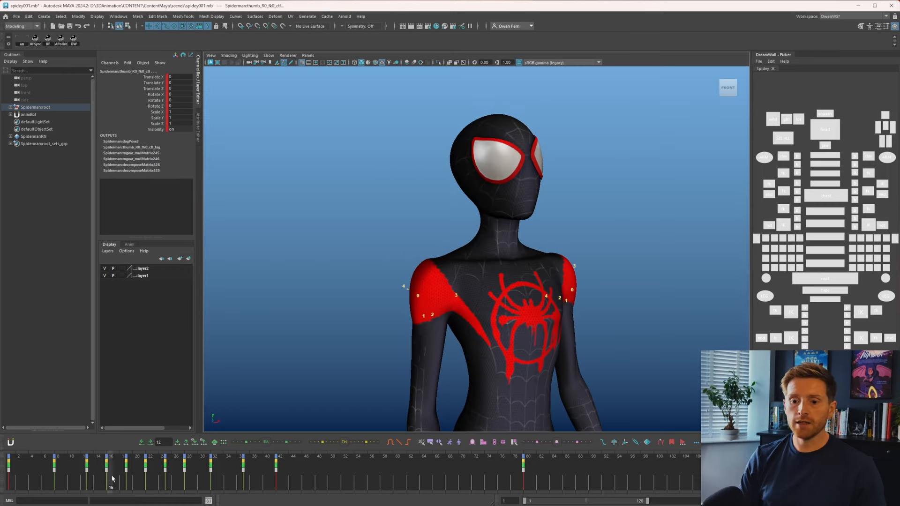
- Examine the spacing of the transition and eased poses between frame 19 and frame 28
left_click(156, 474)
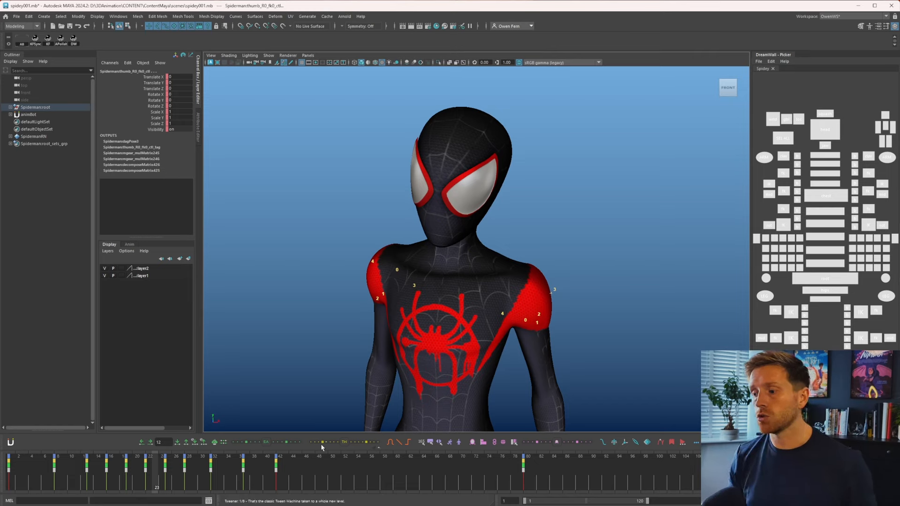
left_click_drag(175, 474, 168, 475)
key("period")
key("period")
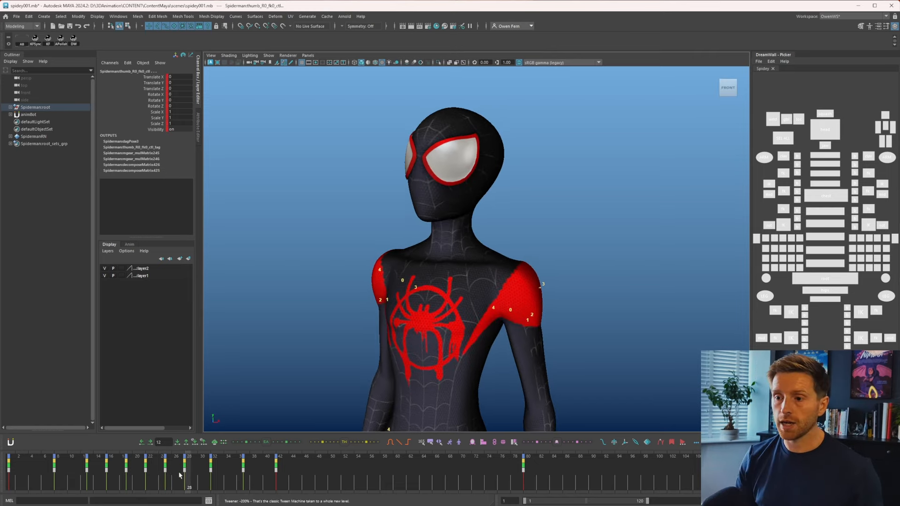
key("comma")
key("comma")
key("comma")
key("comma")
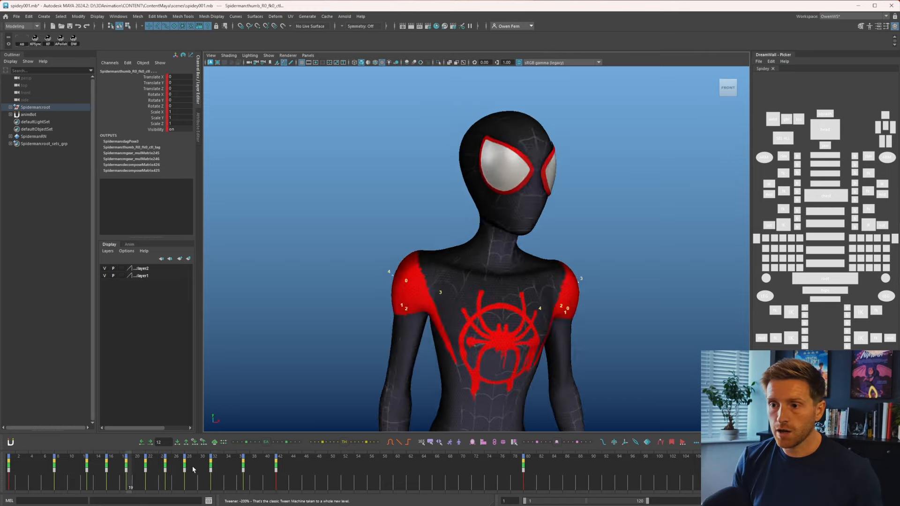
key("period")
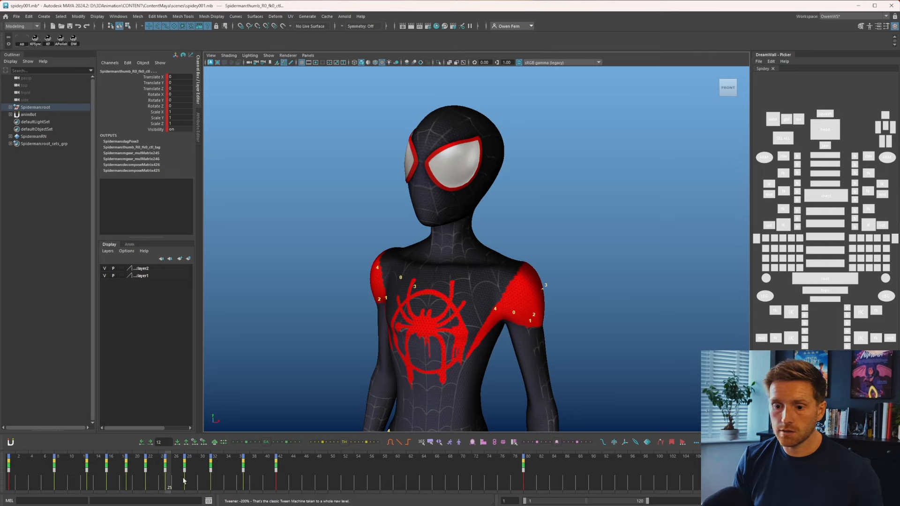
key("period")
key("comma")
key("comma")
key("period")
key("period")
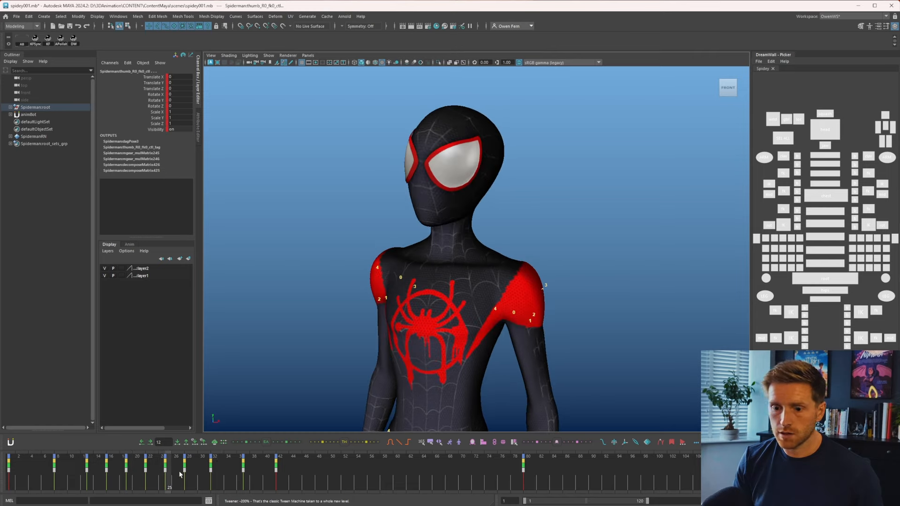
- Delete all controls' breakdown keys from frame 25 through frame 37 and create a new tweened breakdown at frame 25
left_click_drag(167, 480, 257, 476, "shift")
key("Delete")
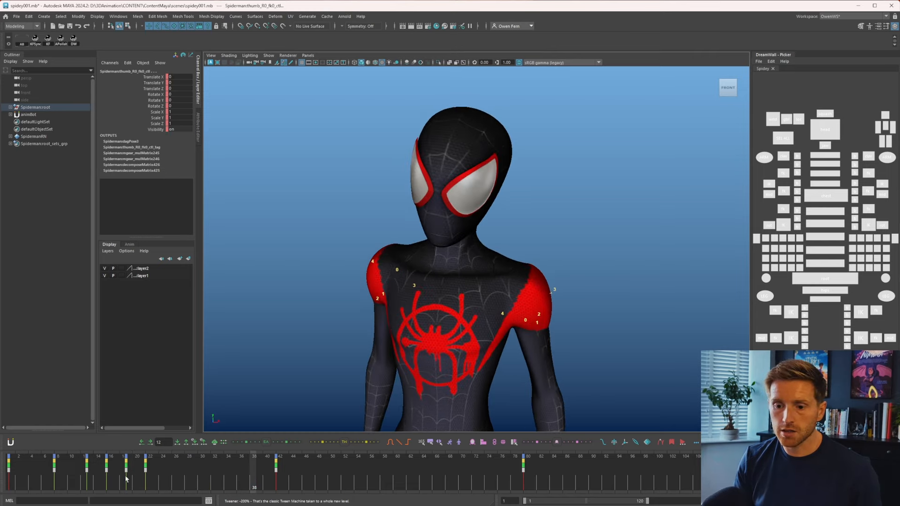
left_click(355, 442)
- Move the body control at frame 25 to about -10.7 in X, -0.2 in Y and 0.3 in Z, after comparing adjacent poses
left_click_drag(828, 254, 828, 255)
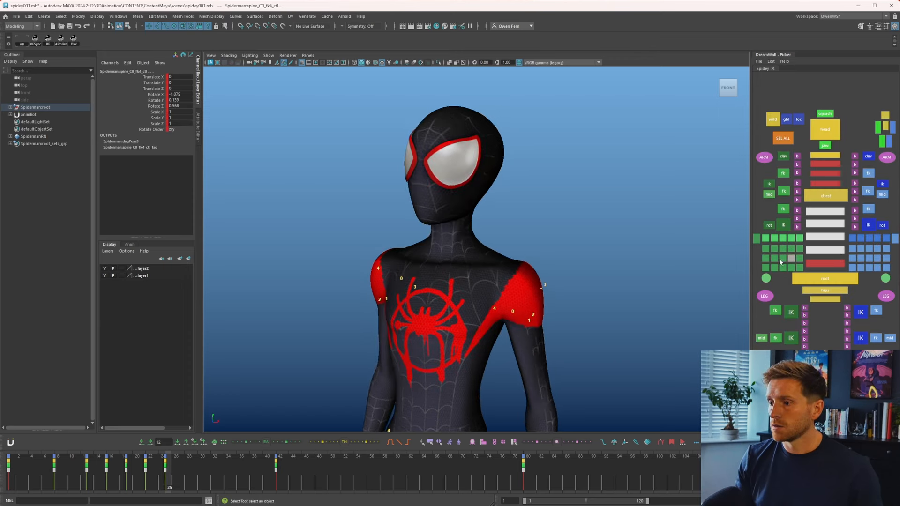
key("comma")
key("comma")
key("period")
key("period")
left_click(823, 279)
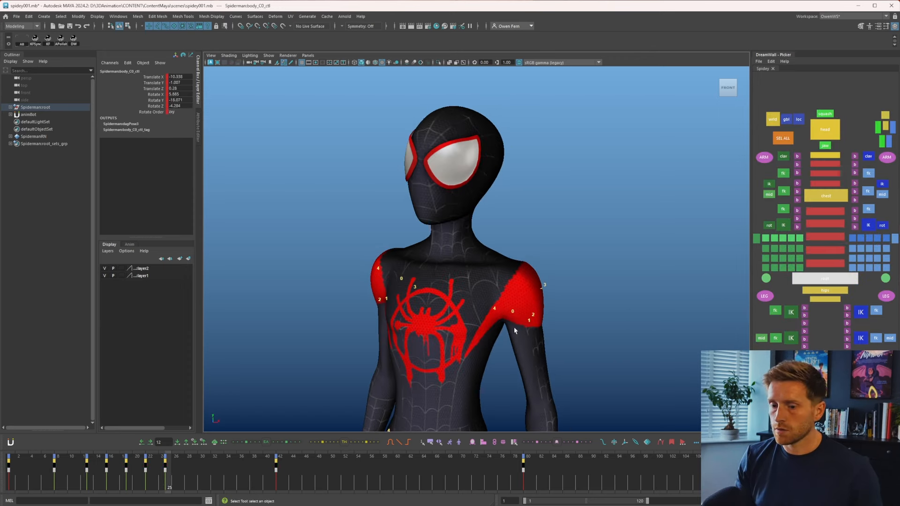
key("comma")
key("period")
key("period")
key("comma")
key("comma")
key("period")
key("w")
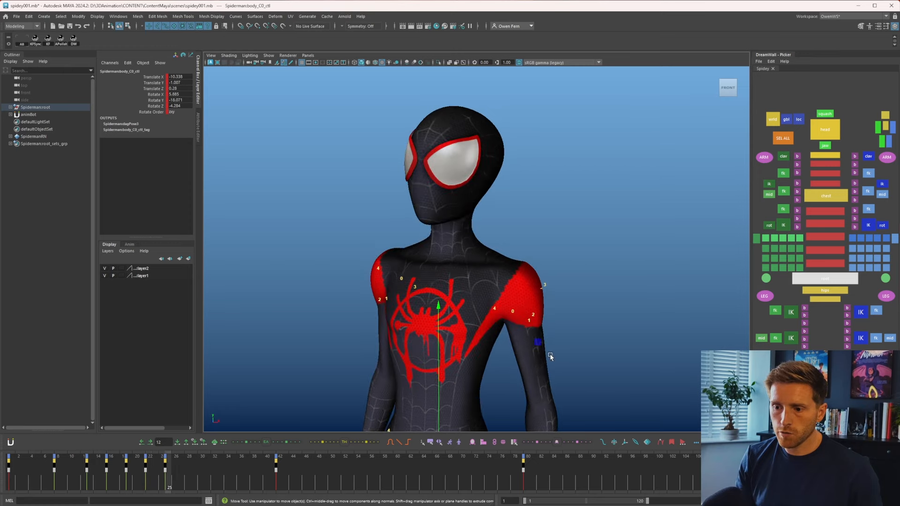
middle_click_drag(550, 355, 584, 362)
- Compare the moved body position at frame 25 with the neighbouring keyed poses
key("period")
key("comma")
key("comma")
key("period")
key("comma")
key("period")
key("period")
key("comma")
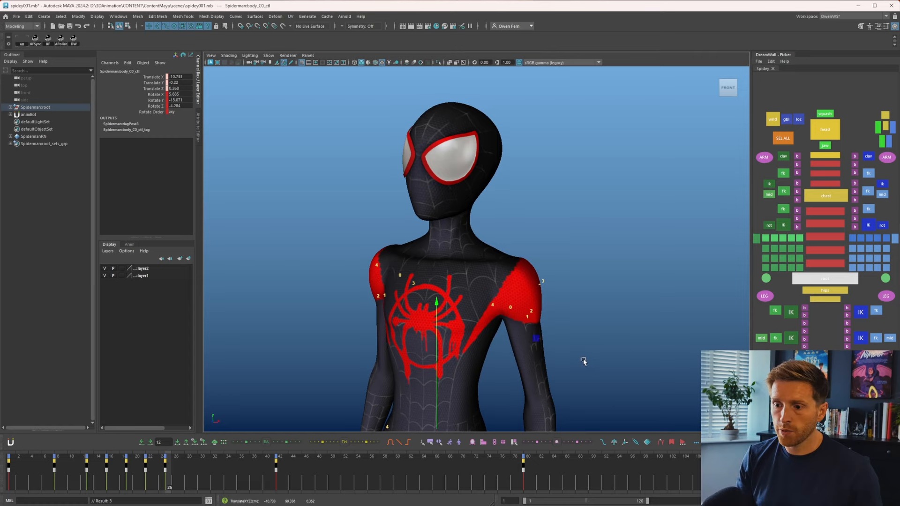
- Rotate all five spine FK controls together at frame 25, using the poses at frames 22 and 42 as reference
left_click_drag(824, 244, 825, 264)
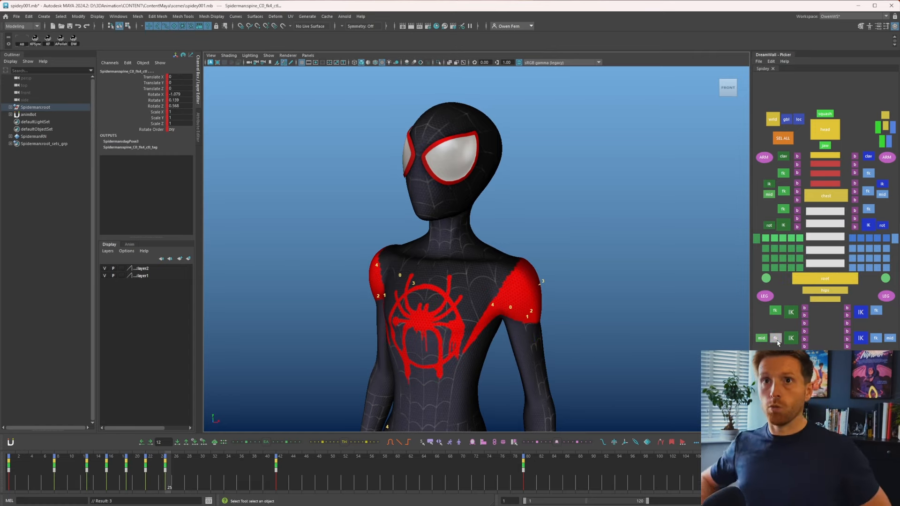
key("comma")
key("comma")
key("period")
key("period")
key("period")
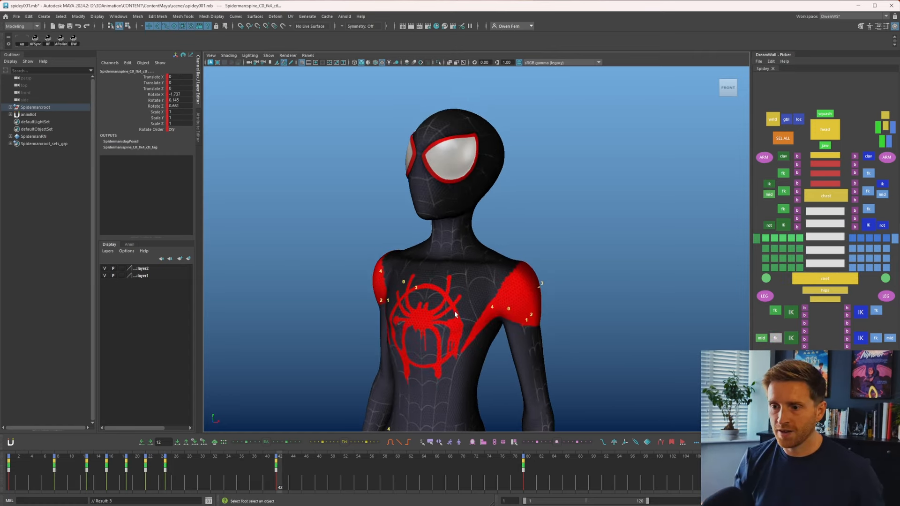
key("comma")
key("comma")
key("e")
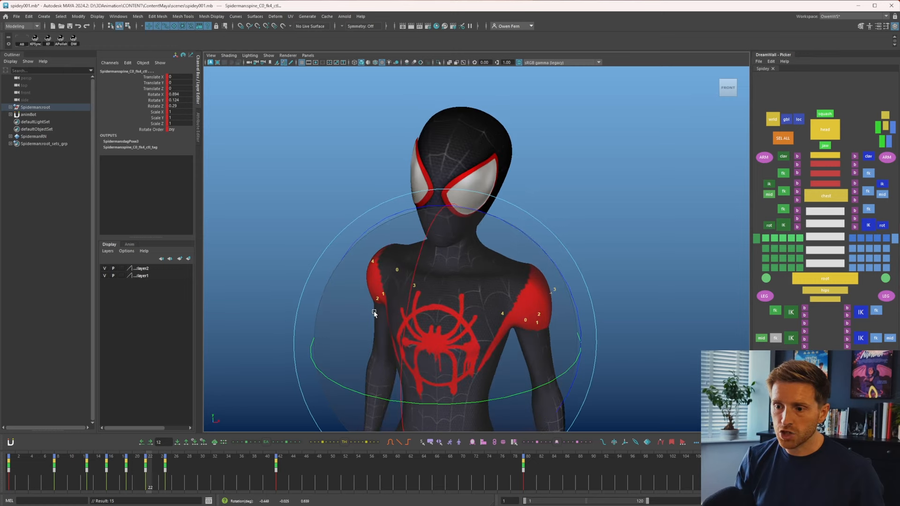
- Flip between frame 25 and its neighbouring keys to check the spine's arc into the end pose
key("period")
key("period")
key("comma")
key("comma")
key("comma")
key("period")
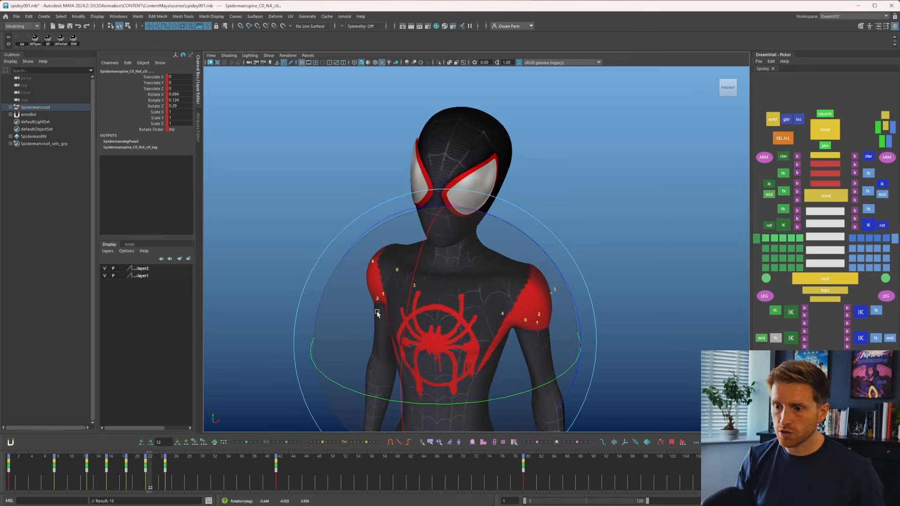
key("comma")
key("comma")
key("period")
key("period")
key("period")
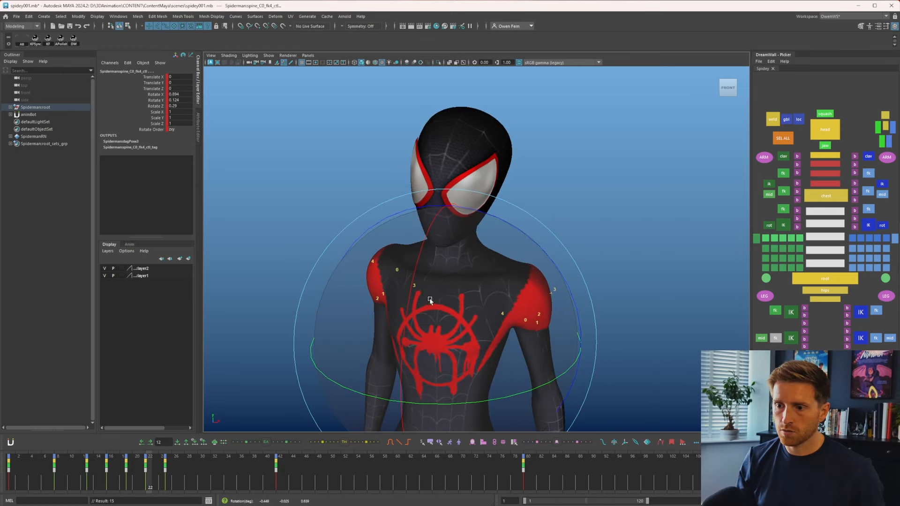
- Refine the spine FK controls' rotation at frame 25 to about -0.26° X, -0.34° Y and 0.77° Z, comparing adjacent keys
key("comma")
key("comma")
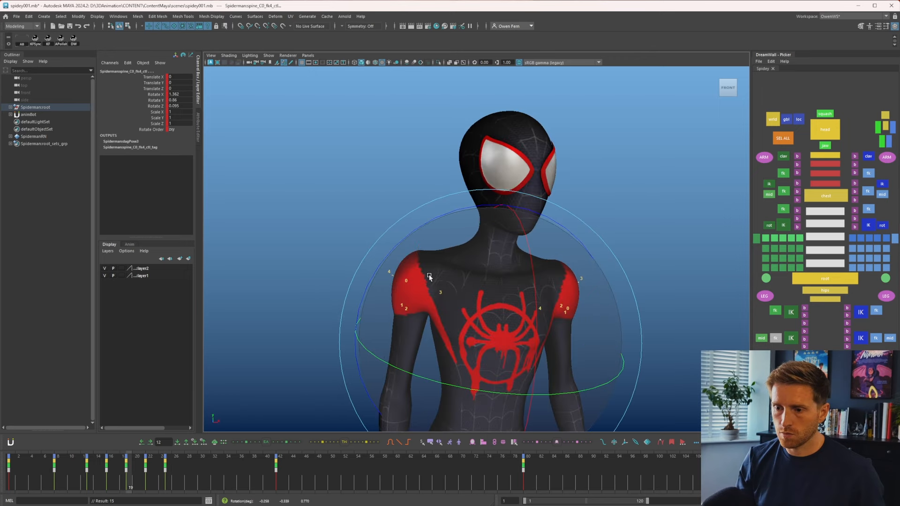
key("period")
key("period")
key("period")
key("comma")
key("comma")
key("comma")
key("period")
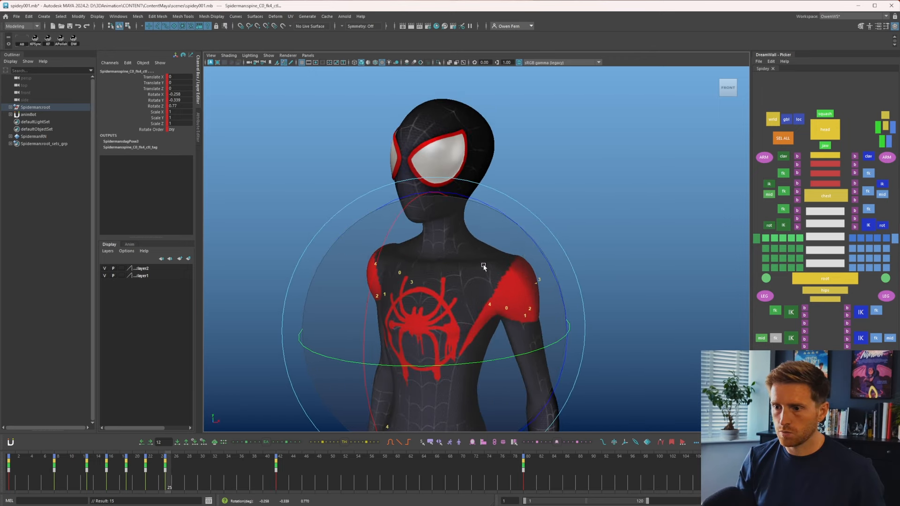
key("period")
- Rotate the head control at frame 25 to about 8.4° X, -3.5° Y and -7.1° Z, using the neighbouring keys as reference
left_click(829, 182)
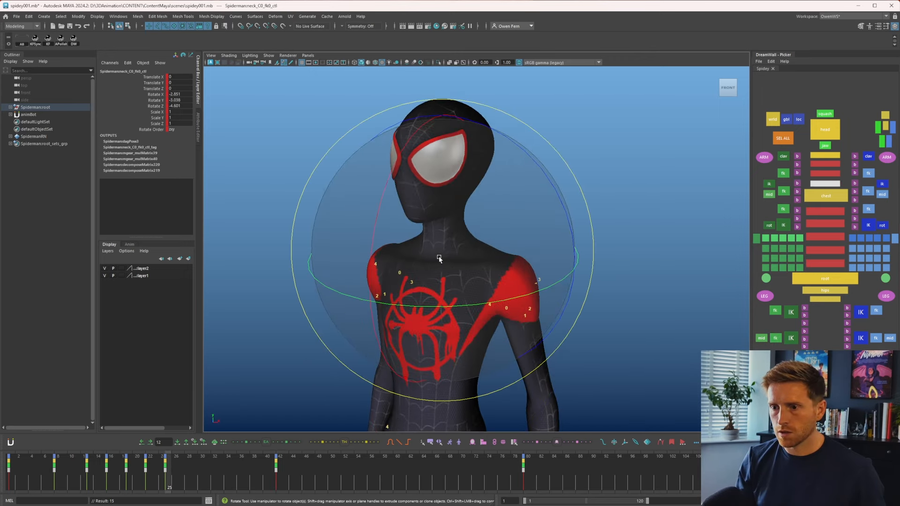
key("w")
left_click(824, 134)
key("q")
key("comma")
key("comma")
key("period")
key("period")
key("period")
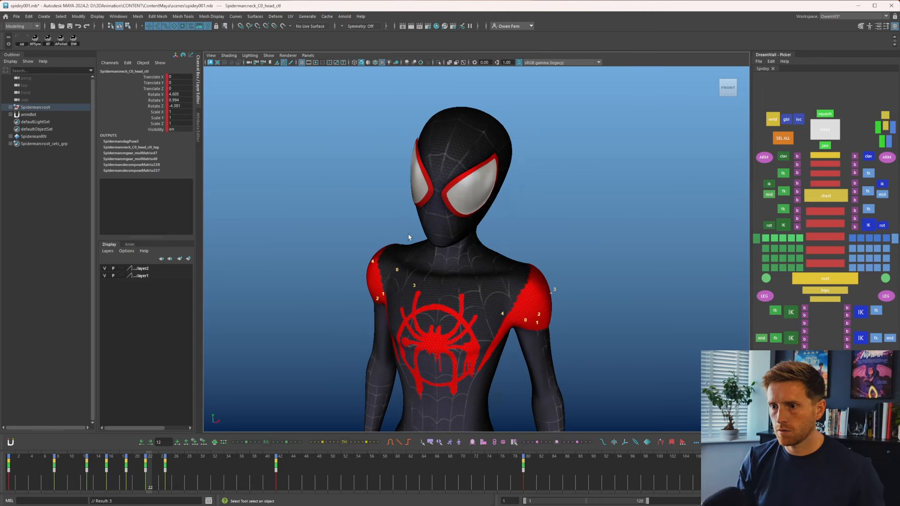
key("comma")
key("comma")
key("period")
key("e")
left_click_drag(345, 213, 366, 217)
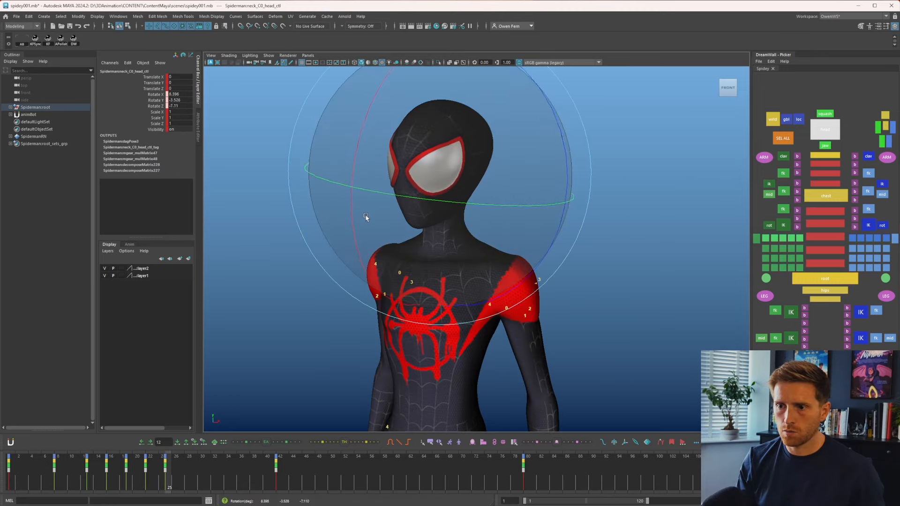
- Refine the head control's rotation at frame 25 to about 6.7° X, -4.0° Y and -7.0° Z, flipping through adjacent keys
key("comma")
key("comma")
key("period")
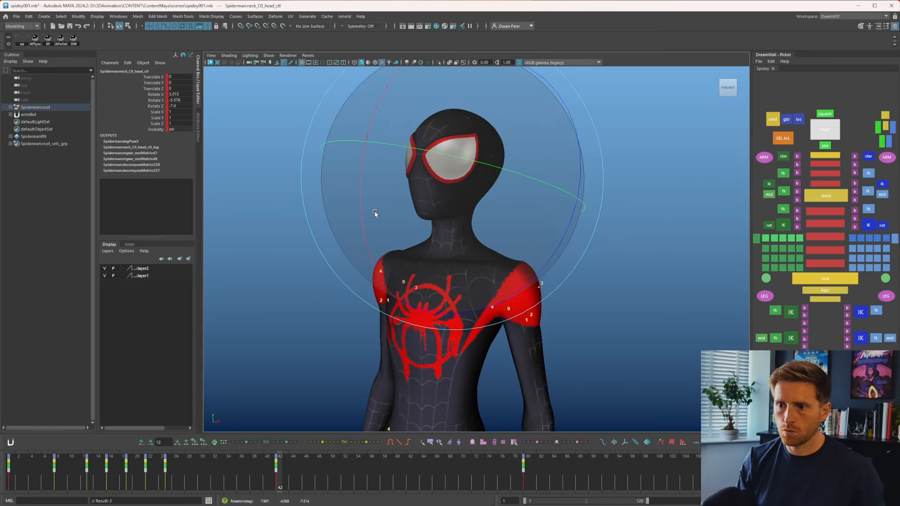
left_click_drag(375, 219, 375, 218)
key("comma")
key("comma")
key("period")
key("period")
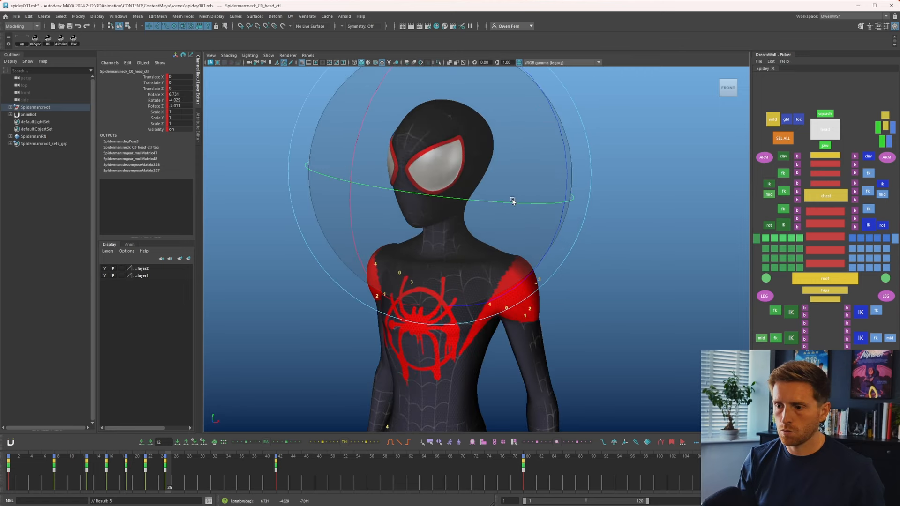
key("comma")
key("period")
key("comma")
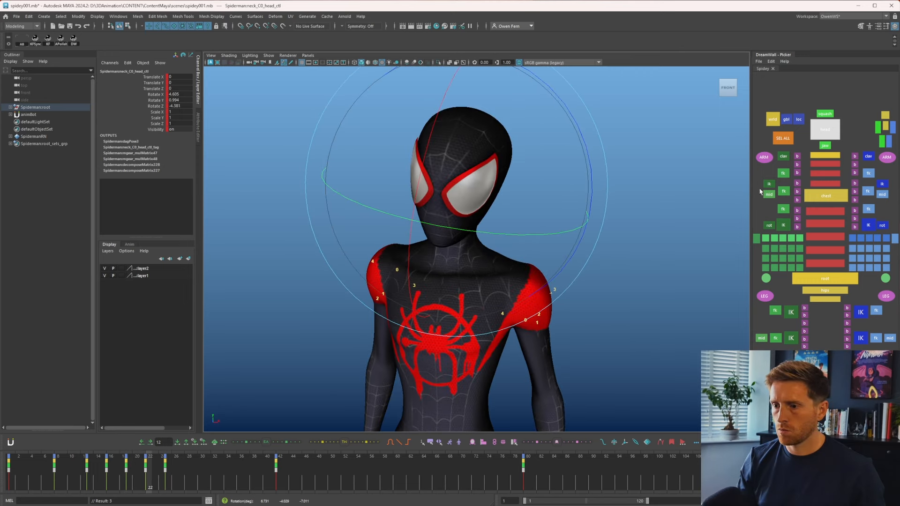
- Rotate the left clavicle control at frame 22 to about 4.73° X, 4.25° Y and 1.18° Z, comparing the surrounding keys
left_click(870, 160)
key("comma")
key("comma")
key("period")
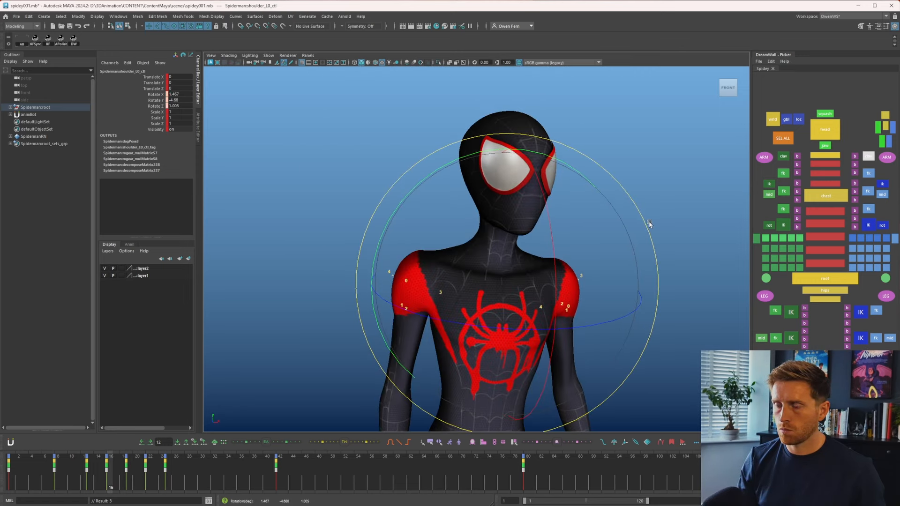
key("period")
key("period")
left_click_drag(612, 244, 614, 244)
key("period")
key("period")
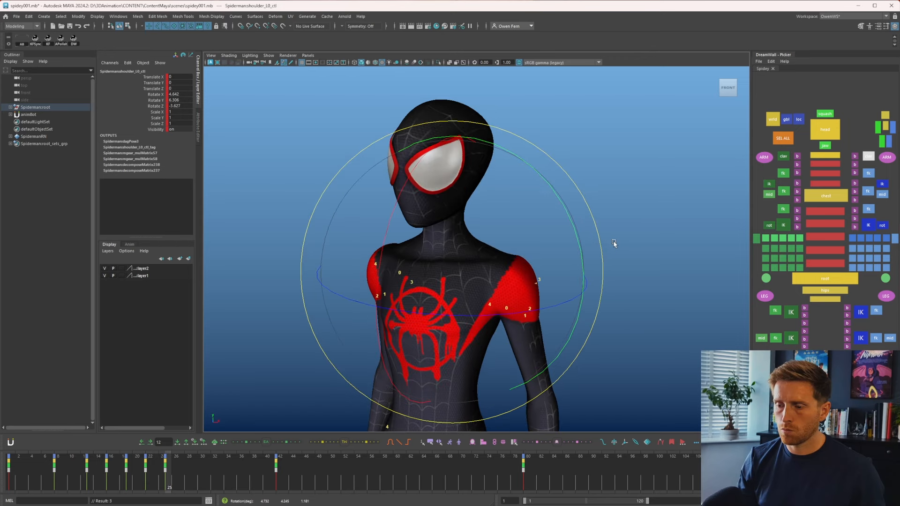
key("comma")
key("comma")
key("comma")
key("comma")
key("period")
key("period")
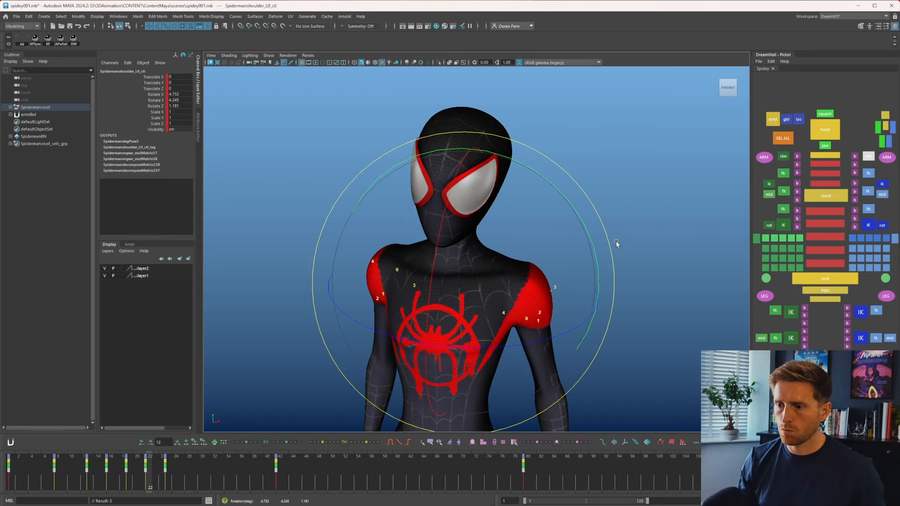
- Rotate the left clavicle control at frame 25 to about 2.37° X, 11.05° Y and -4.81° Z, checking against frames 22 and 42
key("period")
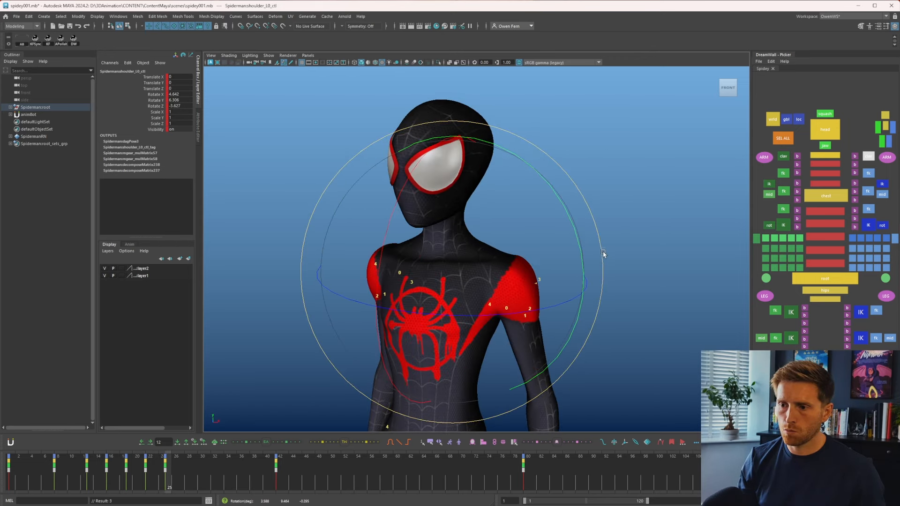
key("period")
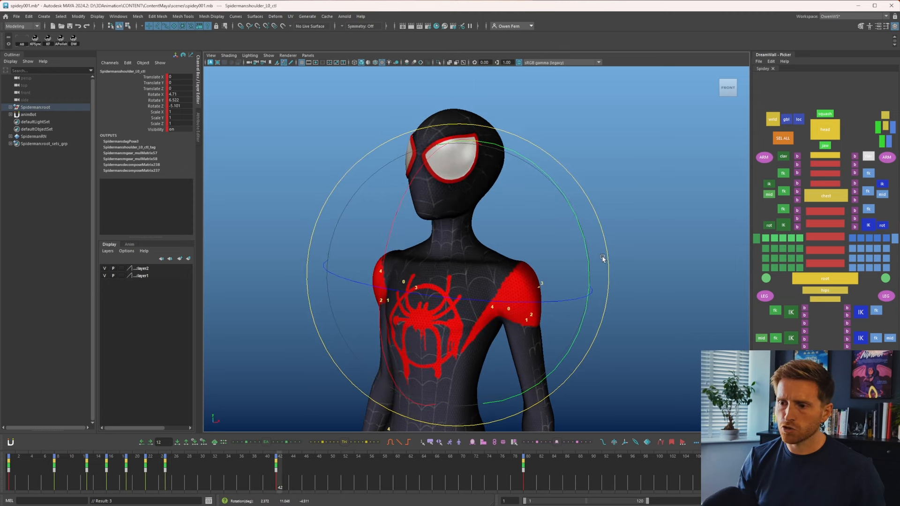
key("comma")
key("comma")
key("period")
key("period")
key("comma")
key("comma")
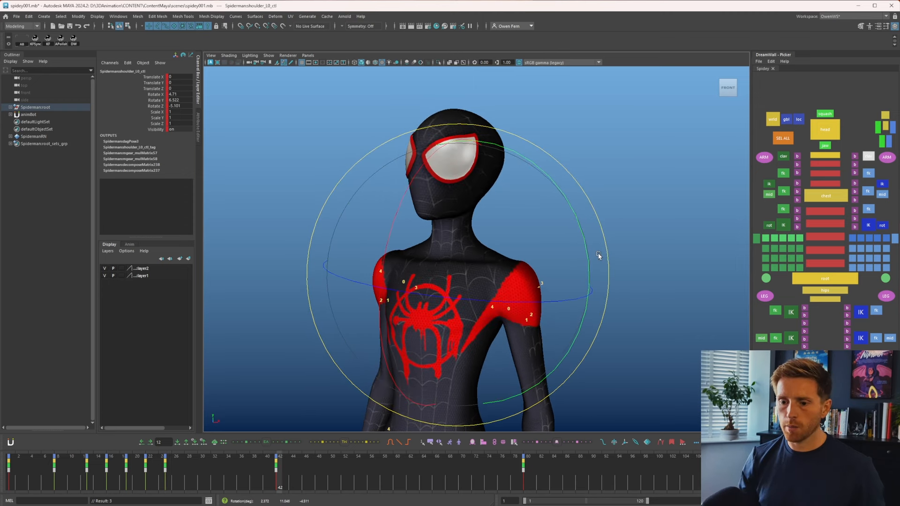
key("period")
- Rotate the right clavicle control at frame 25 to improve its arc, flipping between the neighbouring keyed poses
left_click(784, 156)
key("comma")
key("comma")
key("comma")
key("period")
key("period")
key("period")
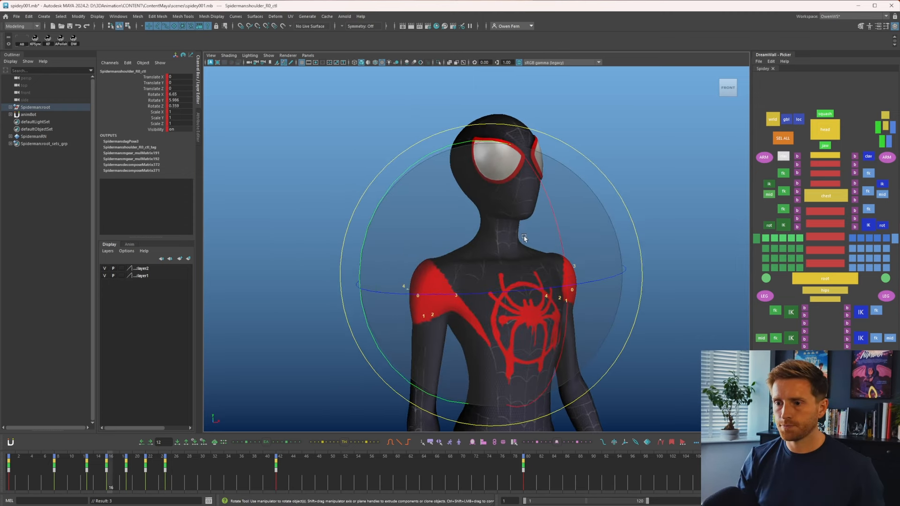
key("comma")
key("period")
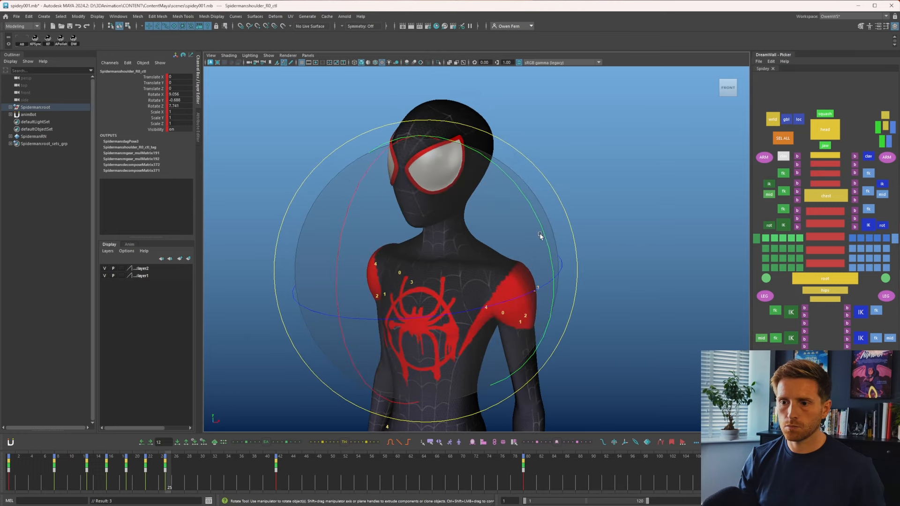
left_click_drag(540, 238, 539, 239)
key("comma")
key("period")
key("period")
key("comma")
key("comma")
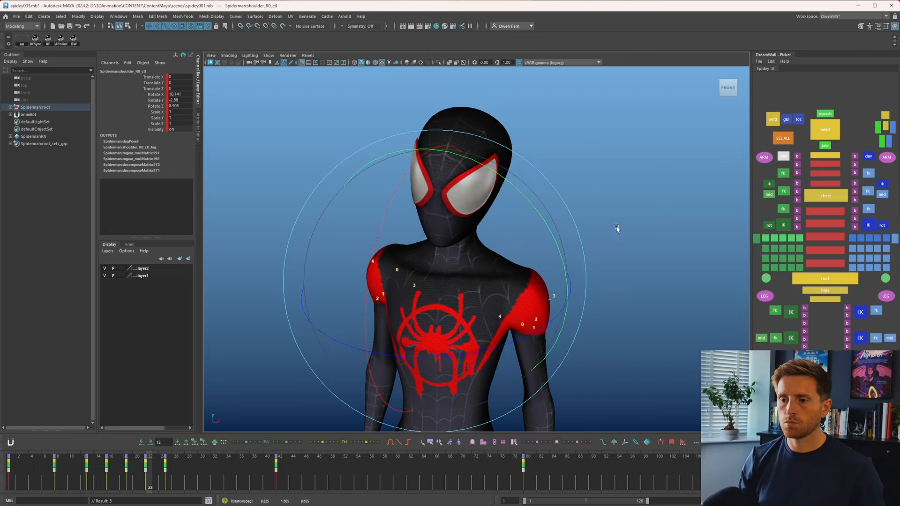
key("comma")
- Rotate the right upper-arm FK control at frame 25 to about 9.7° Y and 6.6° Z, using the adjacent keys as reference
left_click(783, 173)
key("period")
key("period")
key("period")
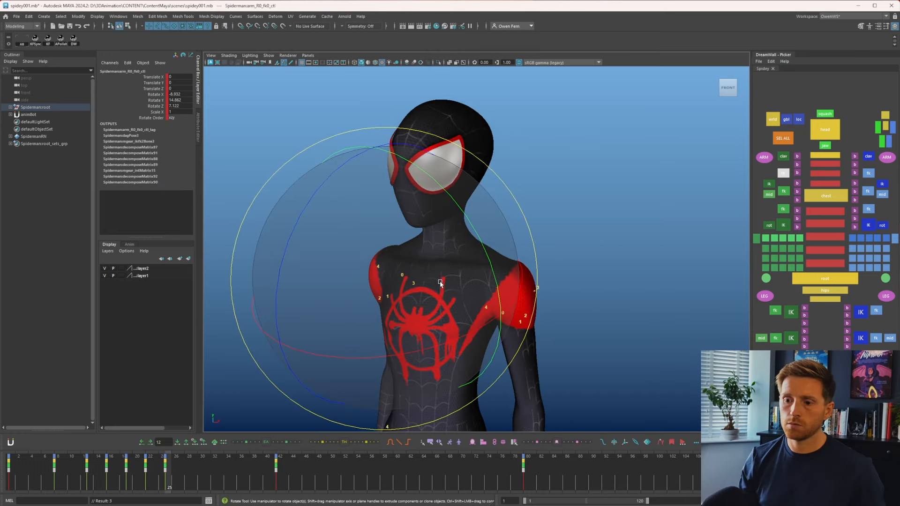
key("comma")
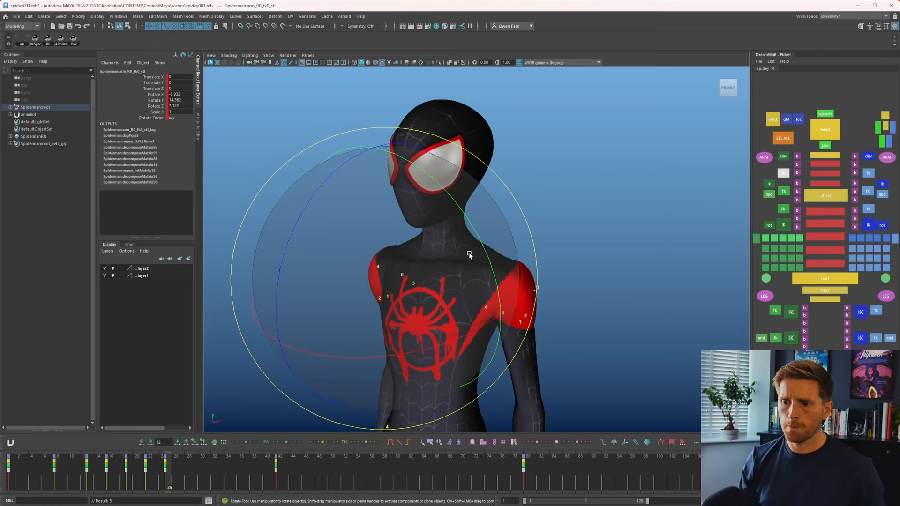
key("comma")
key("period")
left_click_drag(451, 238, 469, 250)
key("comma")
key("comma")
key("period")
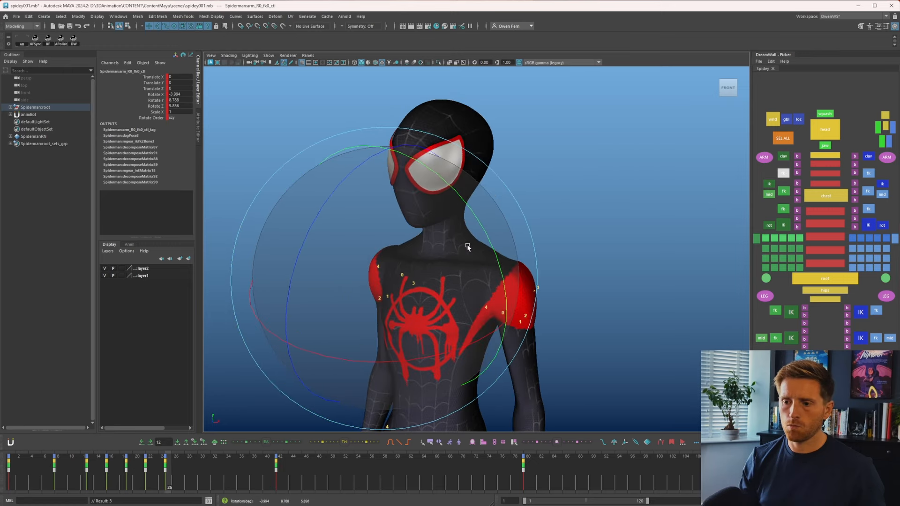
key("period")
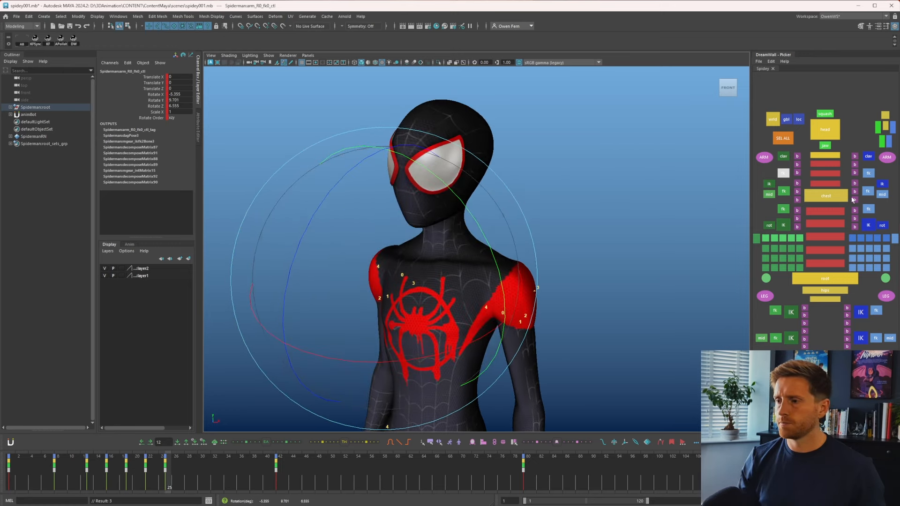
- Select the left upper-arm FK control and examine its motion across the keys around frames 19 to 42
left_click(868, 173)
key("comma")
key("comma")
key("period")
key("period")
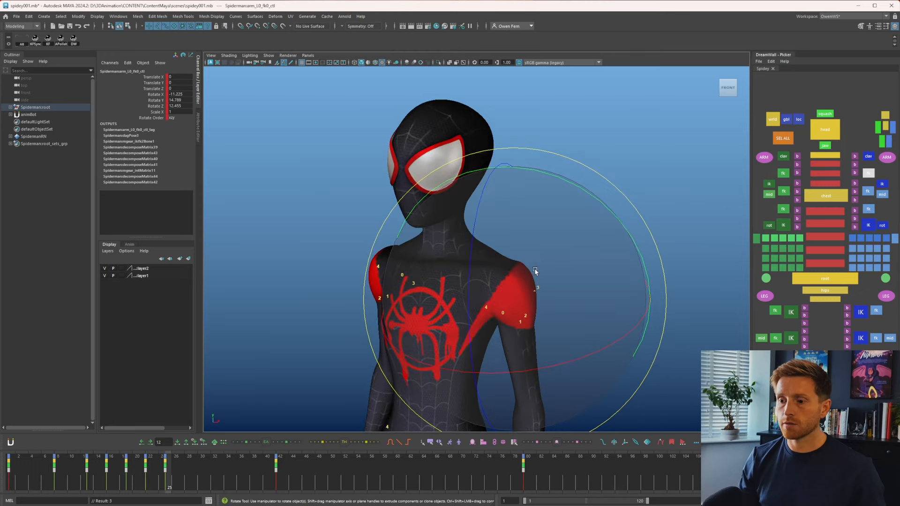
key("comma")
key("comma")
key("comma")
key("period")
key("period")
key("period")
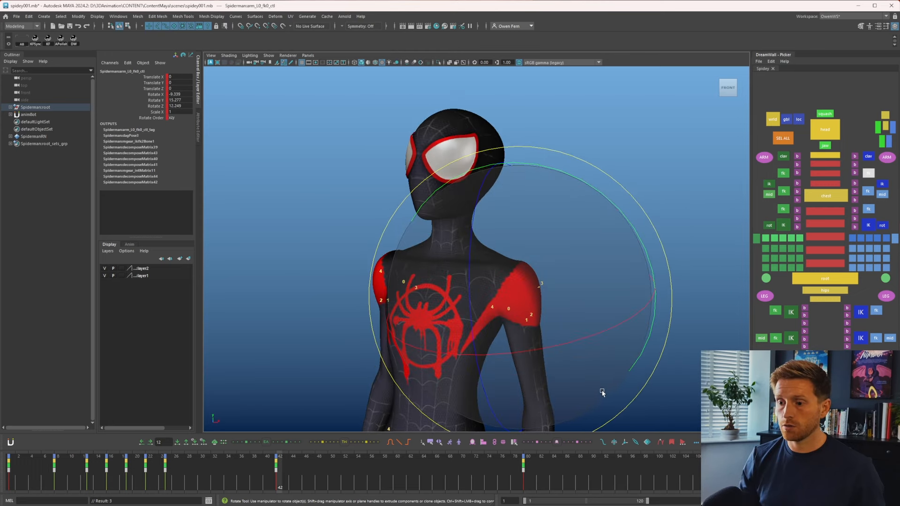
key("comma")
key("period")
key("comma")
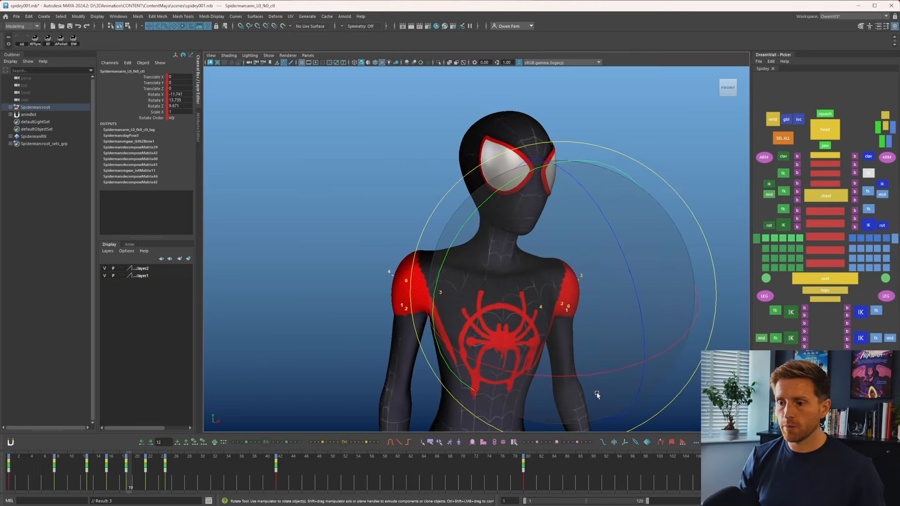
key("comma")
key("period")
key("period")
- Rotate the left upper-arm FK control at frame 22, and at frame 25 to about -11.48° X, 13.59° Y and 13.17° Z
key("comma")
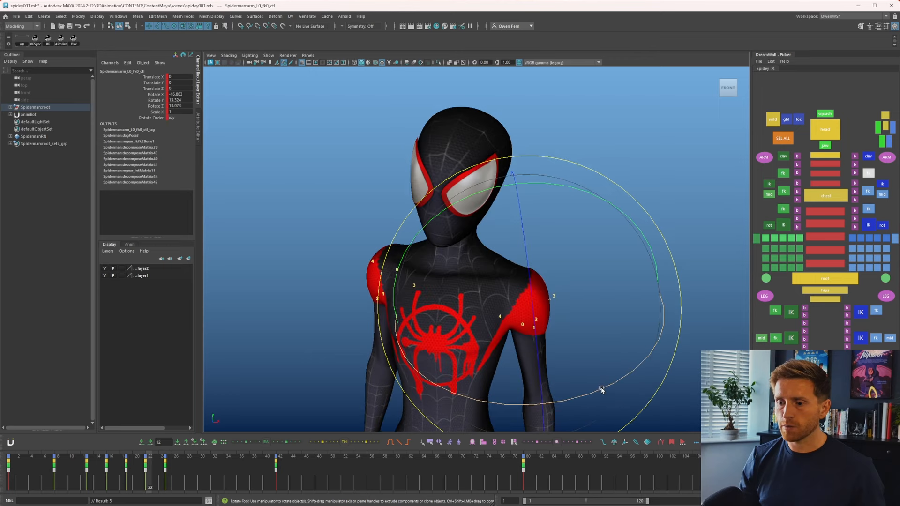
key("comma")
key("period")
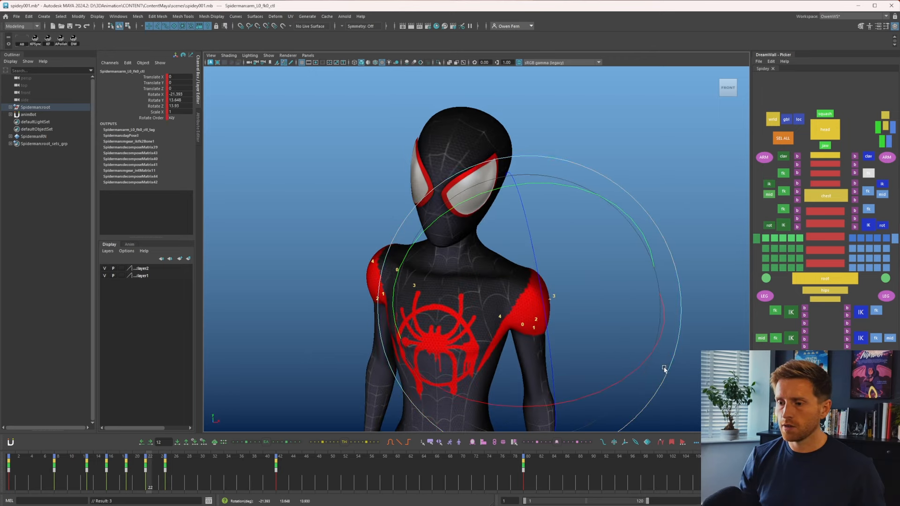
left_click_drag(664, 370, 672, 367)
key("comma")
key("period")
key("period")
key("period")
key("period")
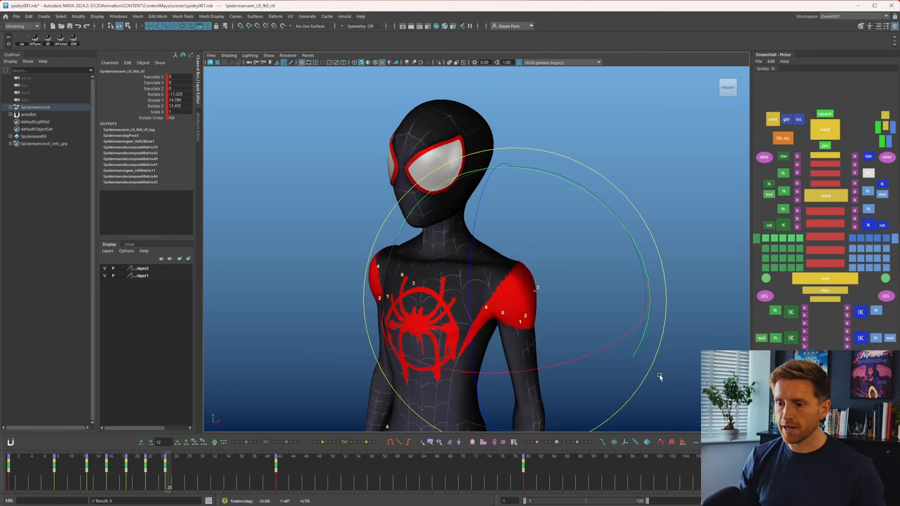
key("comma")
key("comma")
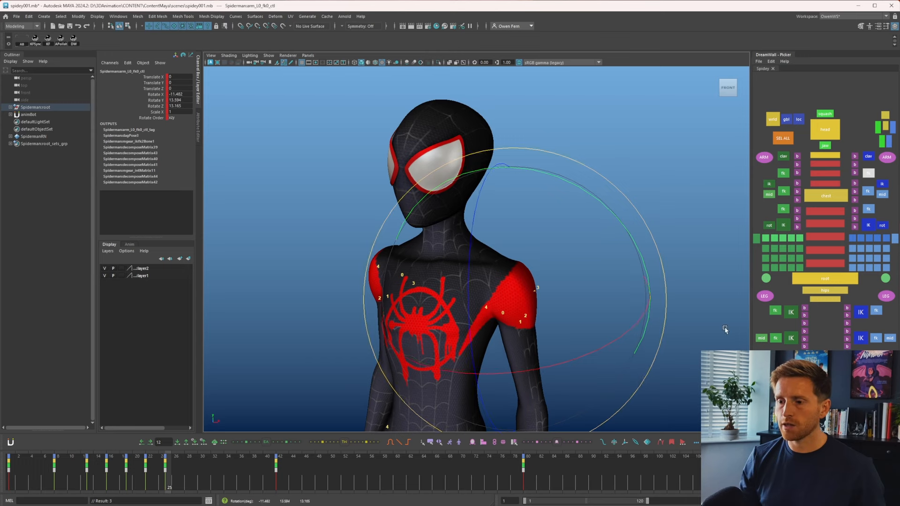
- Select all rig controls and key an in-between pose at frame 28, blending the poses at frames 25 and 42
left_click(783, 138)
mouse_move(175, 480)
left_mouse_down()
mouse_move(124, 479)
mouse_move(192, 477)
left_mouse_up()
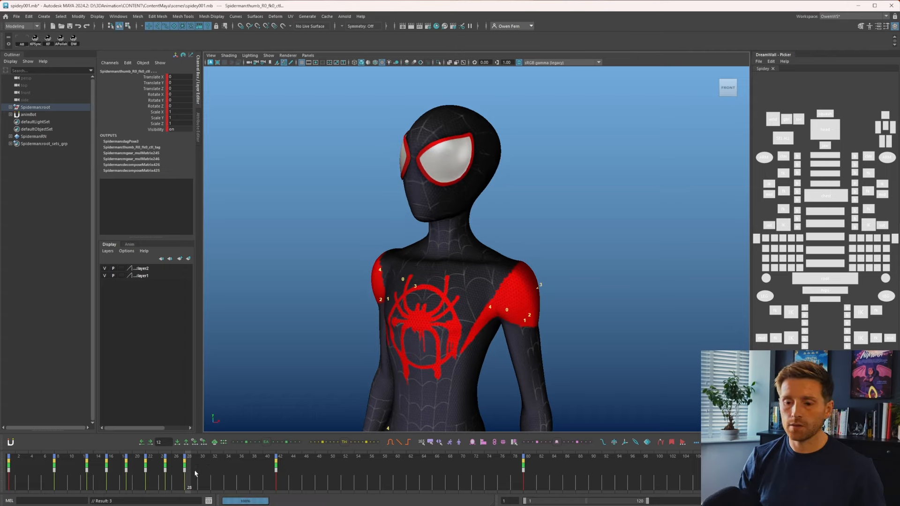
mouse_move(193, 470)
left_mouse_down()
mouse_move(149, 475)
mouse_move(190, 471)
left_mouse_up()
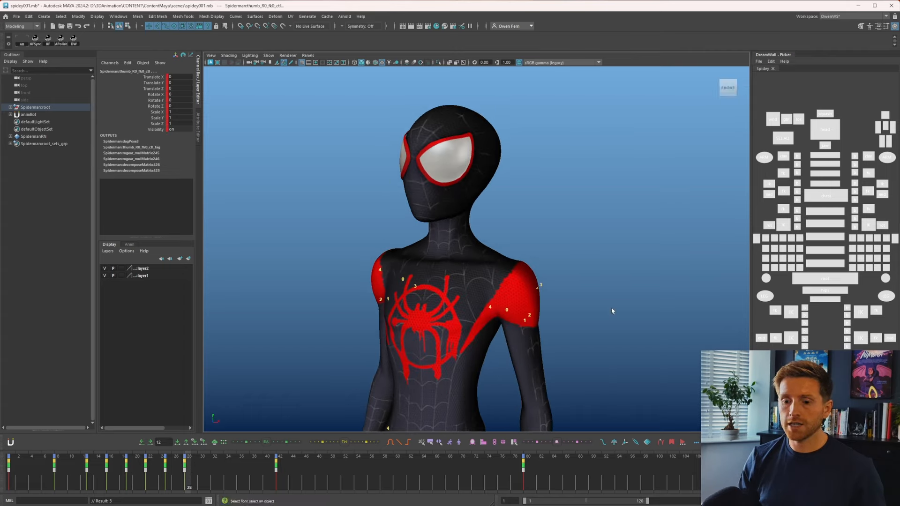
- Move the body control at frame 28 to about -10.98 X, -0.15 Y and 0.27 Z, comparing it with the earlier keys
left_click(834, 278)
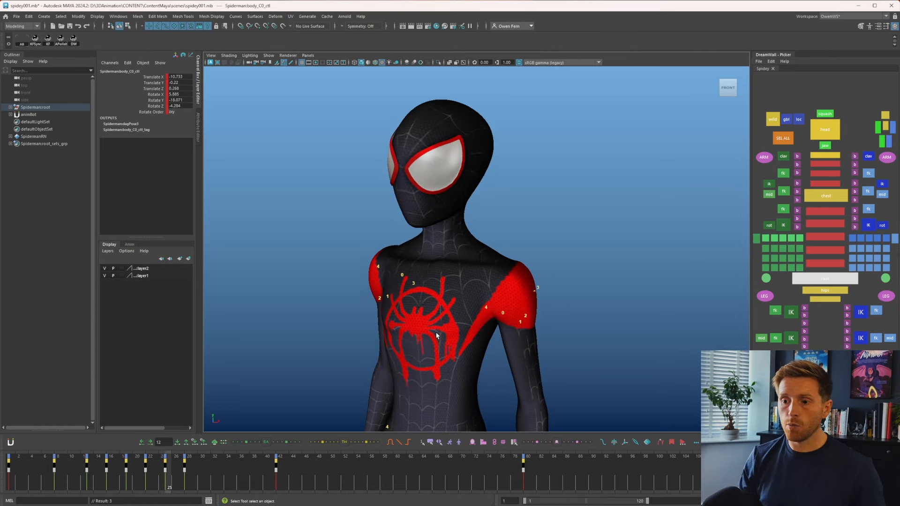
key("period")
key("period")
key("w")
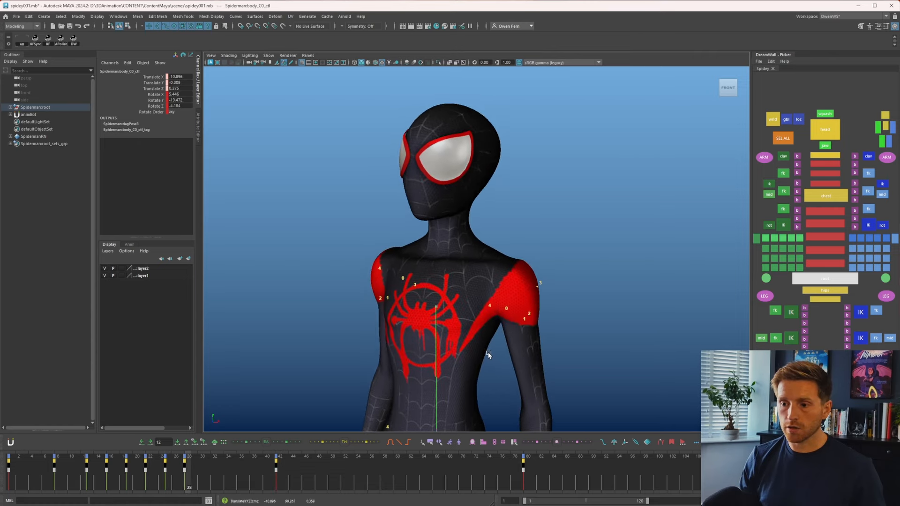
key("alt+comma")
key("alt+comma")
key("alt+comma")
key("comma")
key("comma")
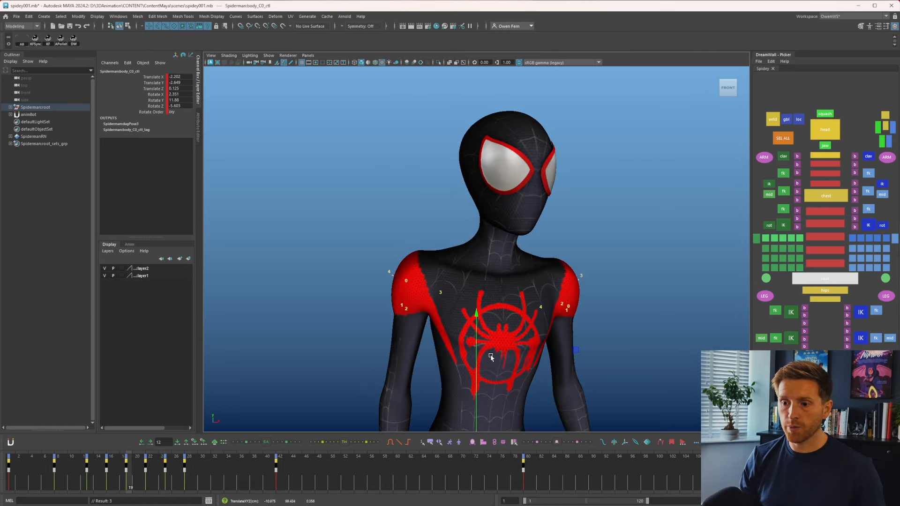
key("period")
key("period")
key("period")
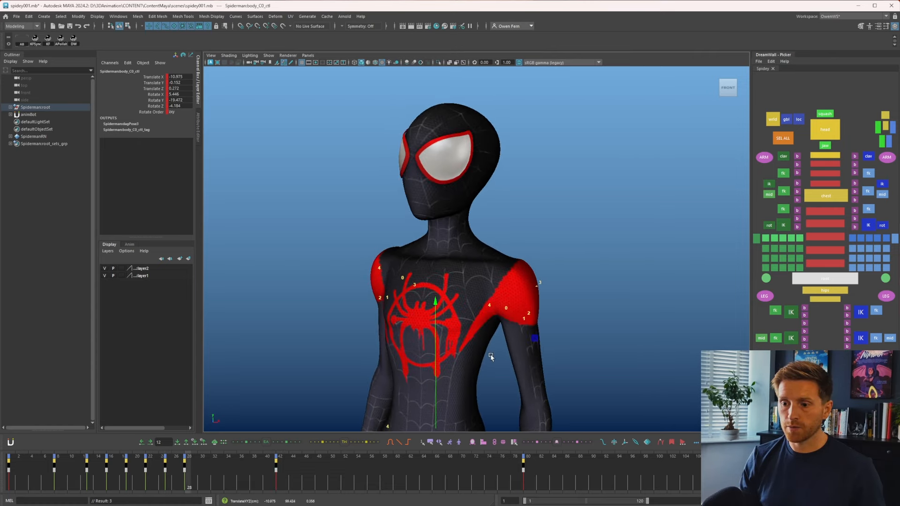
- Compare the body control's poses around frame 25, and move it there to about -10.81 X, -0.30 Y and 0.27 Z
key("comma")
key("comma")
key("comma")
key("period")
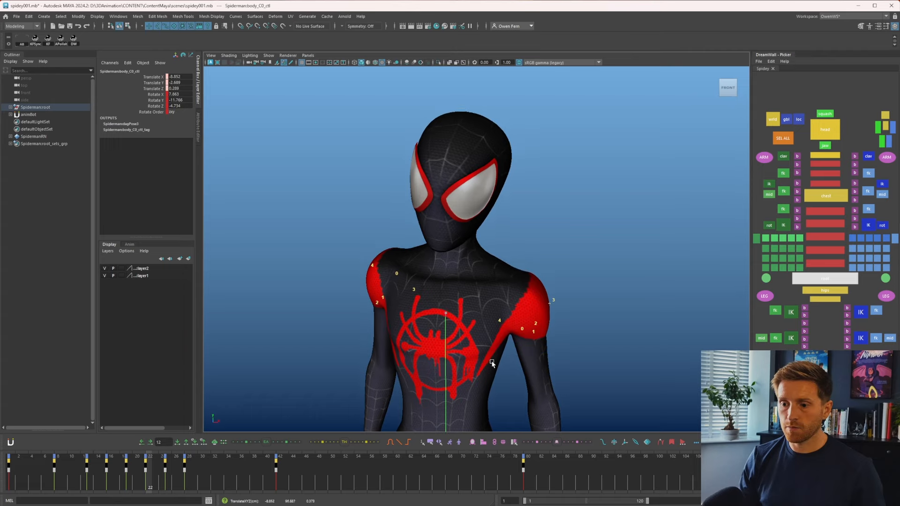
key("comma")
key("comma")
key("period")
key("period")
key("period")
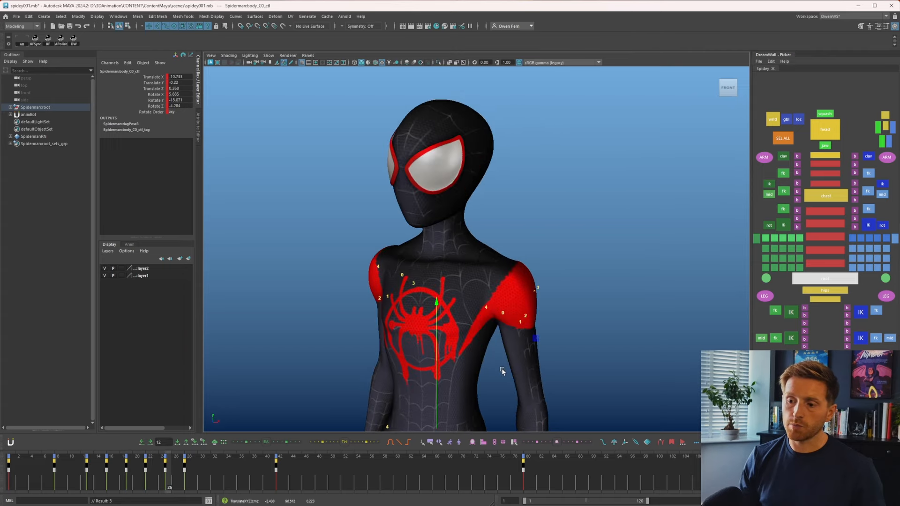
key("comma")
key("period")
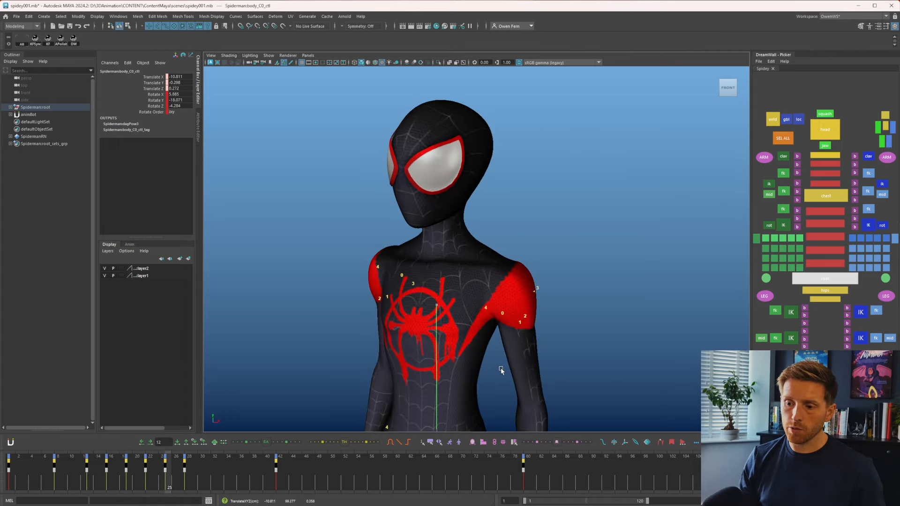
- Move the body control at frame 28 to about -11.05 X, -0.15 Y and 0.27 Z, comparing it with neighbouring keys
key("period")
key("period")
key("comma")
key("comma")
key("period")
key("period")
key("comma")
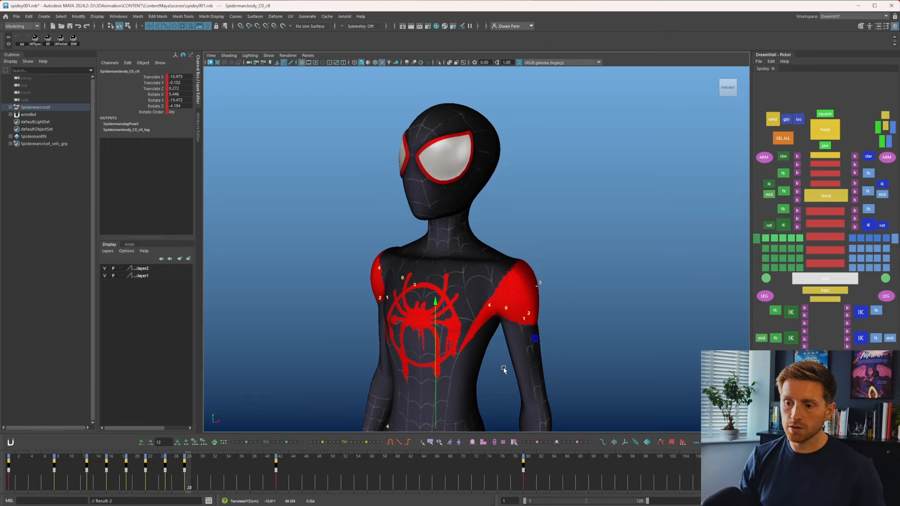
key("comma")
key("period")
middle_click_drag(505, 368, 506, 366)
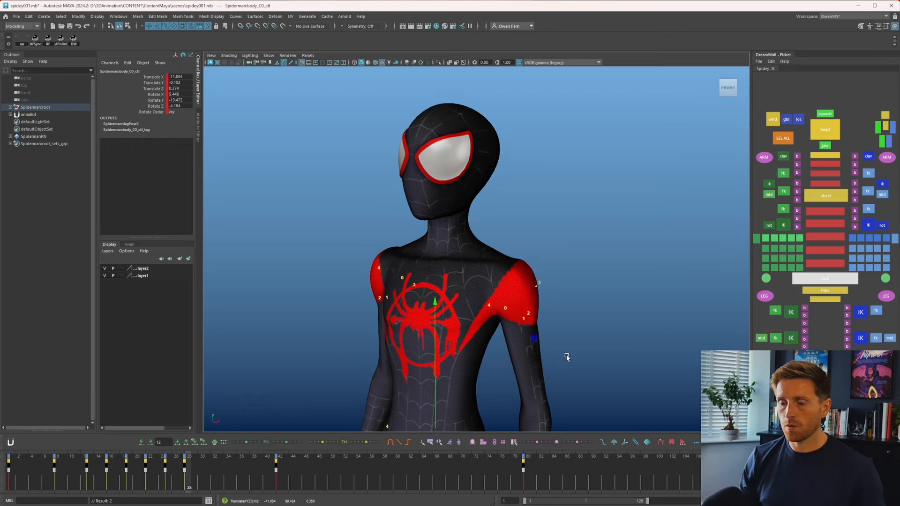
- Move the body control at frame 25 to about -10.50 X, -0.14 Y and 0.26 Z, checking the flow towards frame 42
key("period")
key("comma")
key("comma")
key("comma")
key("period")
middle_click_drag(568, 358, 572, 358)
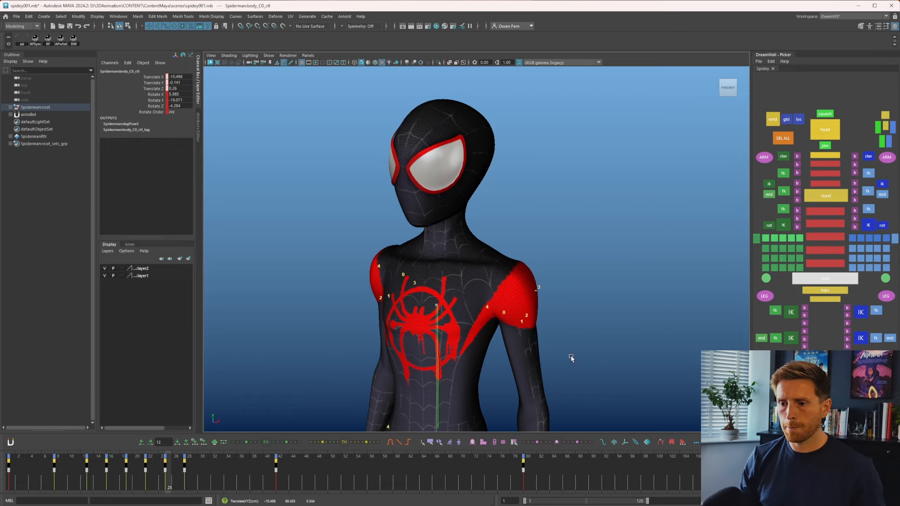
key("period")
key("period")
key("comma")
key("period")
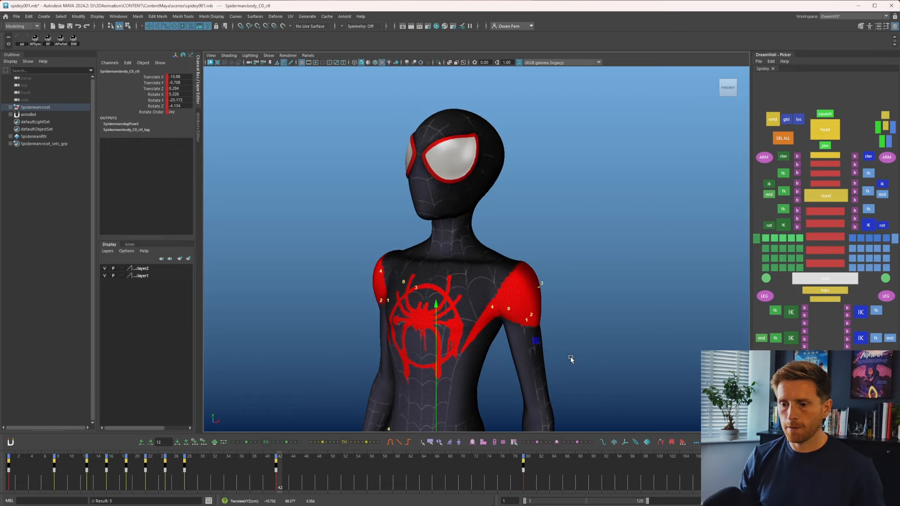
- Nudge the body control at frame 42, and move it at frame 25 to about -10.42 X, -0.30 Y and 0.26 Z
key("comma")
key("period")
key("comma")
key("period")
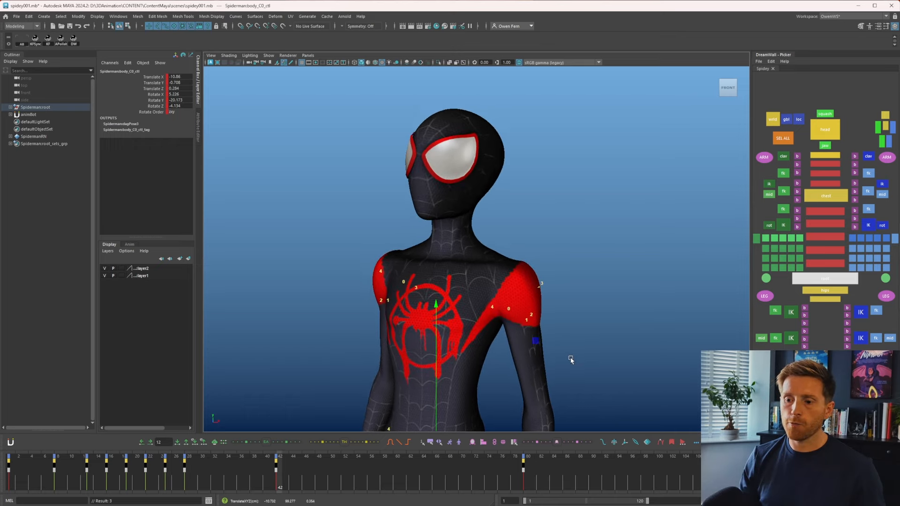
middle_click_drag(569, 359, 571, 359)
key("comma")
key("period")
key("comma")
key("comma")
key("comma")
key("comma")
key("period")
key("period")
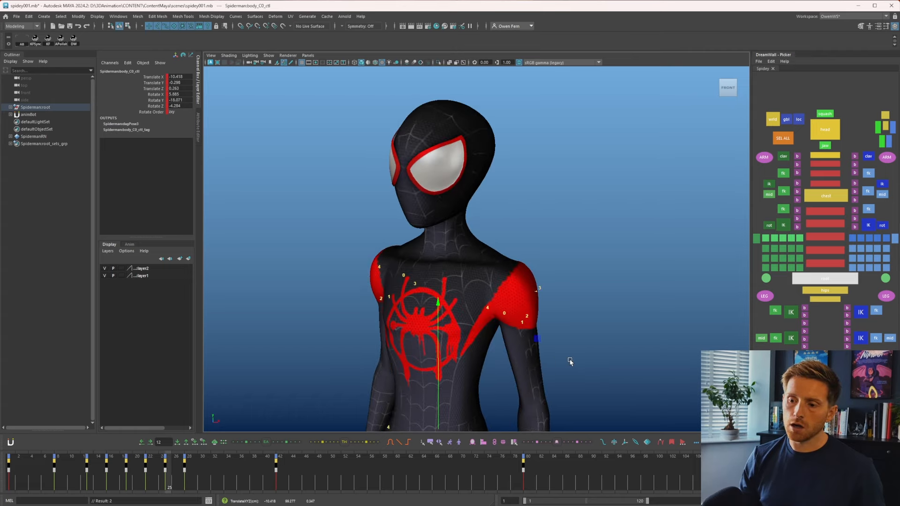
- Move the body control at frame 22 to about -8.54 X, -2.93 Y and 0.29 Z
key("period")
key("comma")
key("comma")
middle_click_drag(570, 360, 573, 361)
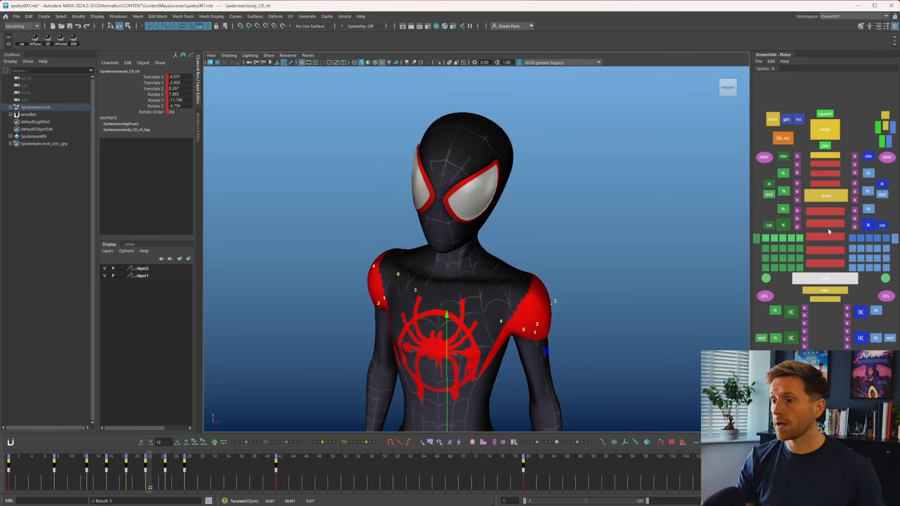
- Select the five spine FK controls and examine the torso's motion across the keys from frame 19 to 42
left_click_drag(828, 205, 836, 258)
key("comma")
left_click(822, 265, "shift")
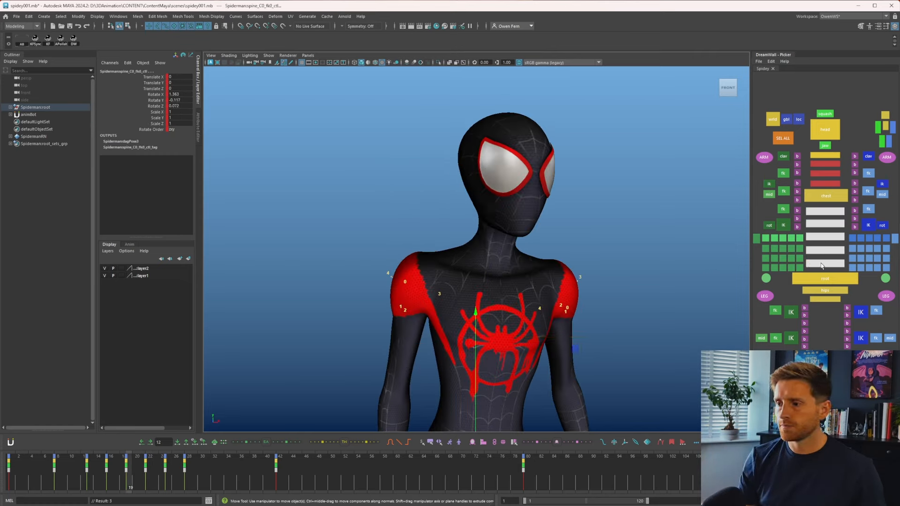
key("comma")
key("period")
key("period")
key("period")
key("period")
key("period")
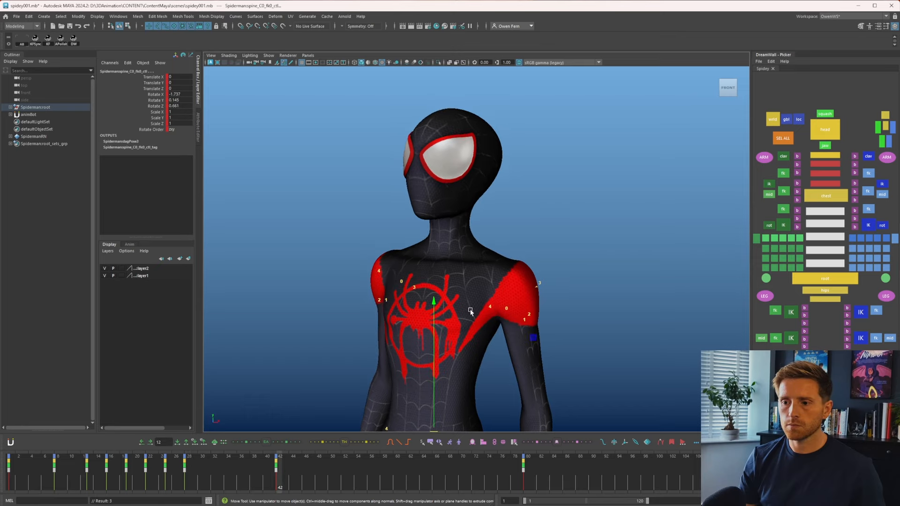
key("comma")
key("comma")
key("period")
key("period")
key("comma")
key("comma")
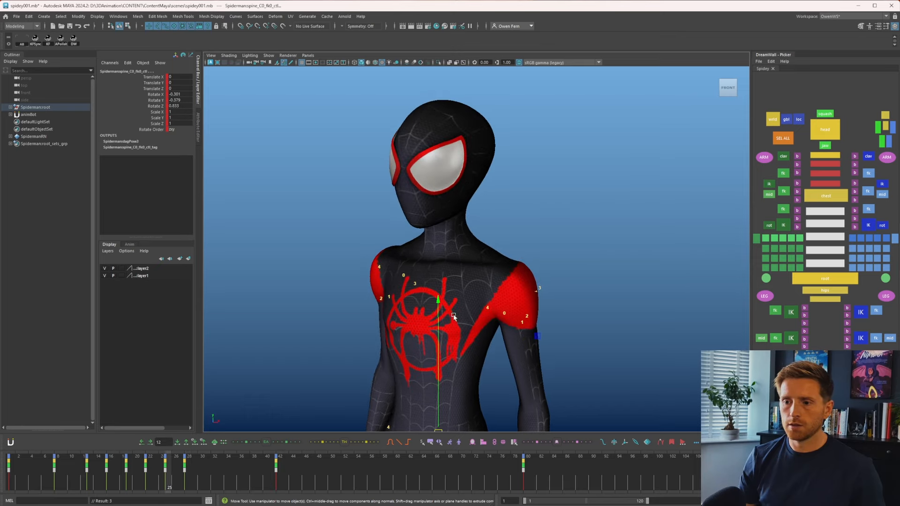
- Rotate the spine FK controls at frame 28, bringing the lowest one to about -1.21° X, -0.05° Y and 0.72° Z
key("period")
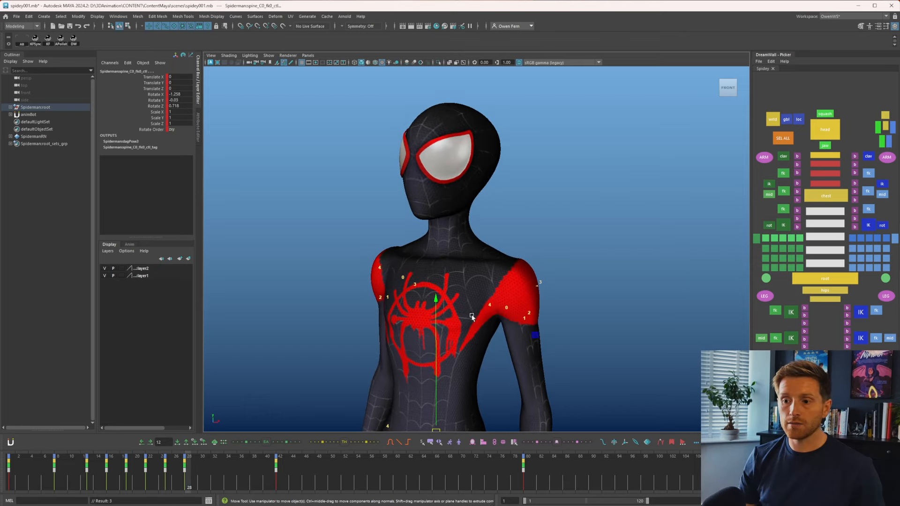
key("period")
key("period")
key("comma")
key("comma")
key("comma")
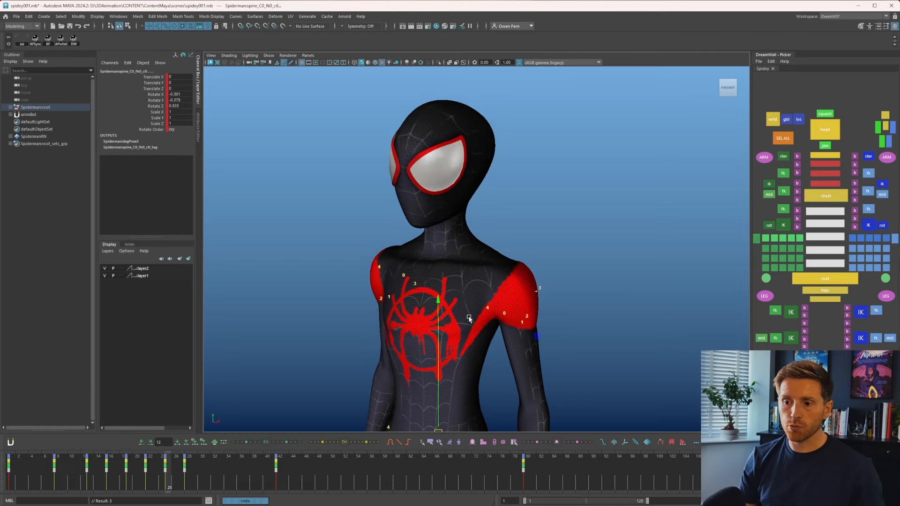
key("period")
key("period")
key("comma")
key("comma")
key("period")
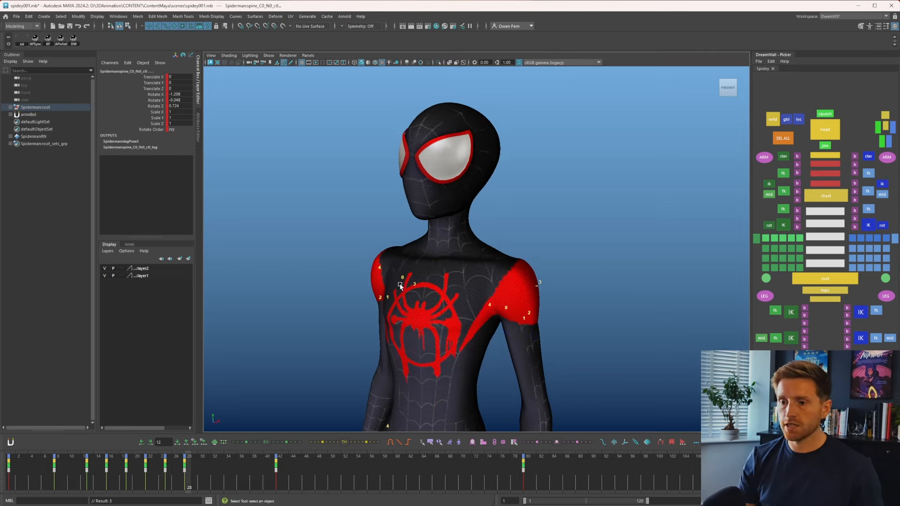
- Rotate the lowest neck FK control at frame 28 to about -0.50° X, -5.05° Y and -3.53° Z
key("e")
left_click(826, 183)
key("comma")
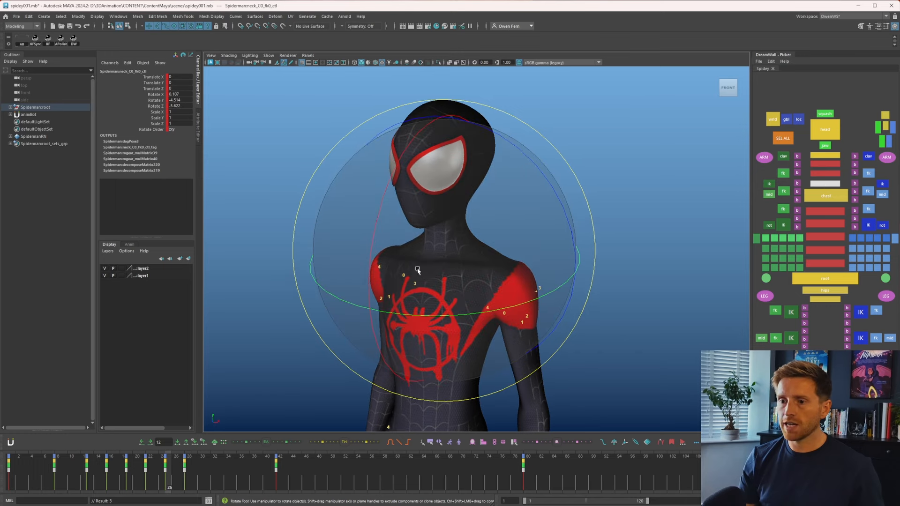
key("period")
key("comma")
key("period")
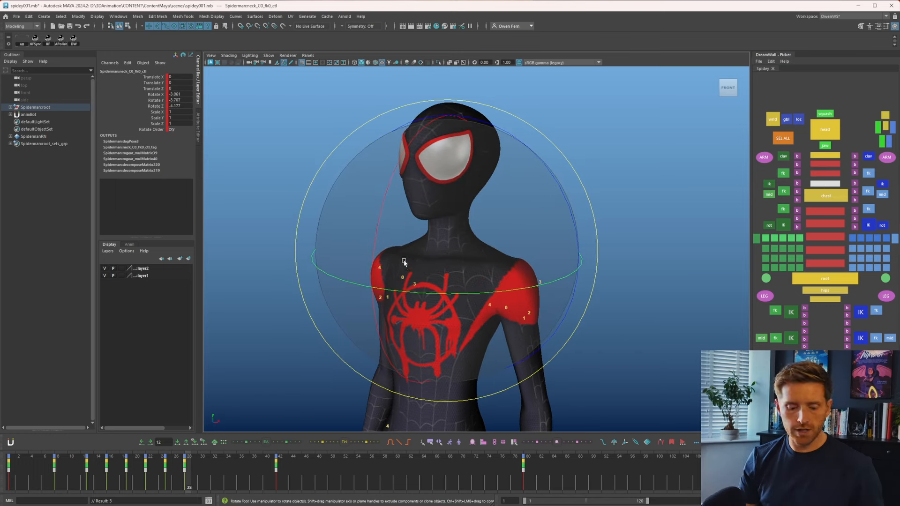
key("comma")
key("period")
left_click_drag(362, 249, 356, 258)
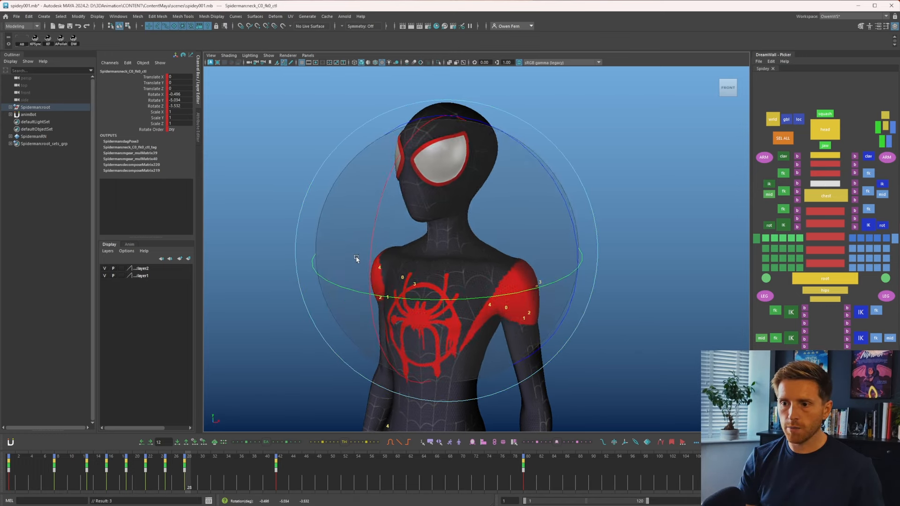
key("comma")
key("comma")
key("period")
key("period")
- Select the head control and compare its poses across the keys around frames 25 and 28
left_click(837, 129)
key("comma")
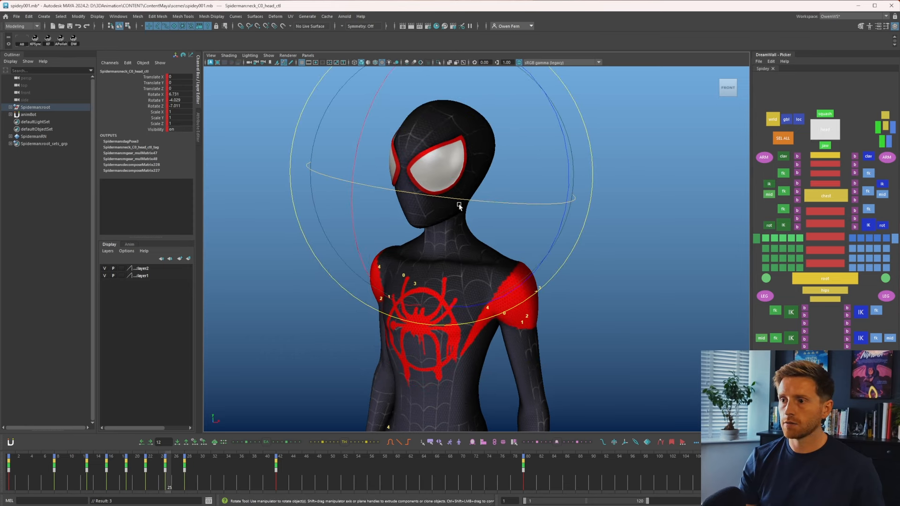
key("comma")
key("comma")
key("period")
key("period")
key("period")
key("comma")
key("period")
key("comma")
key("period")
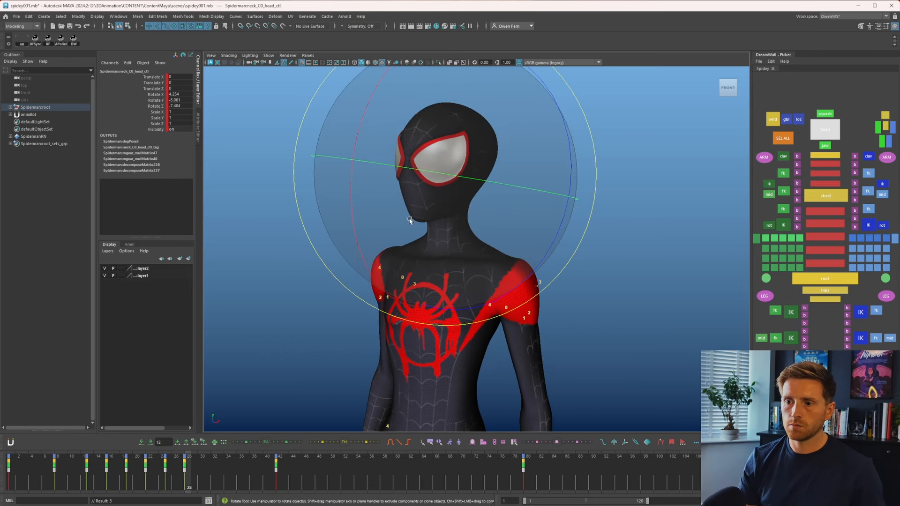
- Rotate the head control slightly at frame 28 and check it against the surrounding keys up to frame 42
key("period")
key("comma")
key("comma")
key("period")
left_click_drag(379, 207, 381, 211)
key("comma")
key("comma")
key("comma")
key("period")
key("period")
key("period")
key("period")
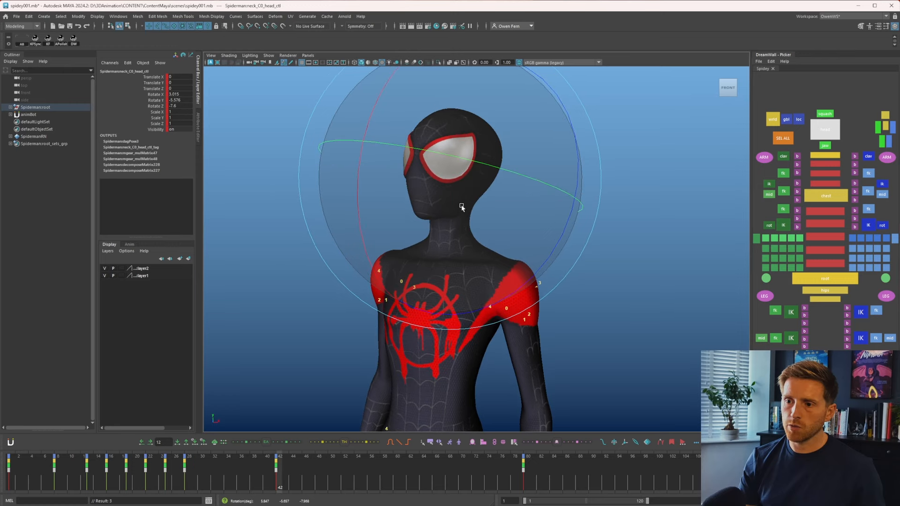
- Examine how the head moves through the keys from the turn at frame 22 into the settle at frame 42
key("comma")
key("comma")
key("comma")
key("comma")
key("comma")
key("period")
key("period")
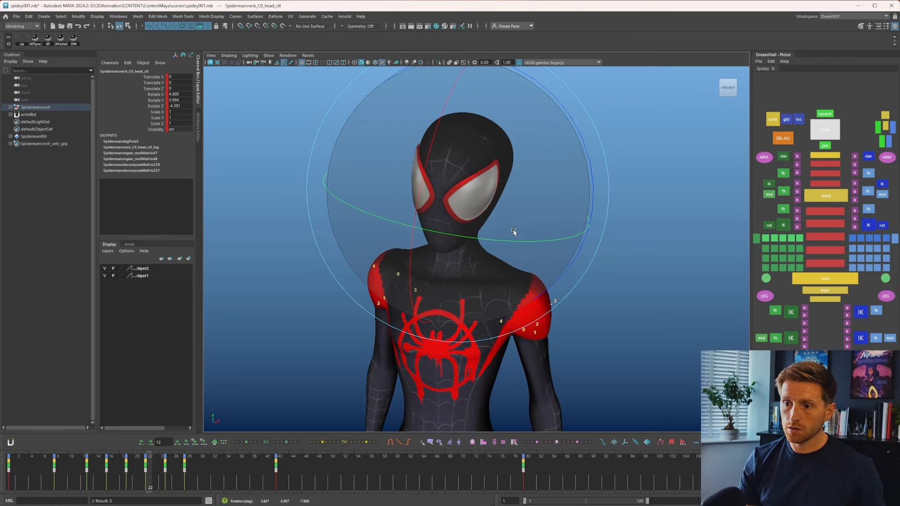
key("comma")
key("period")
key("period")
key("period")
key("period")
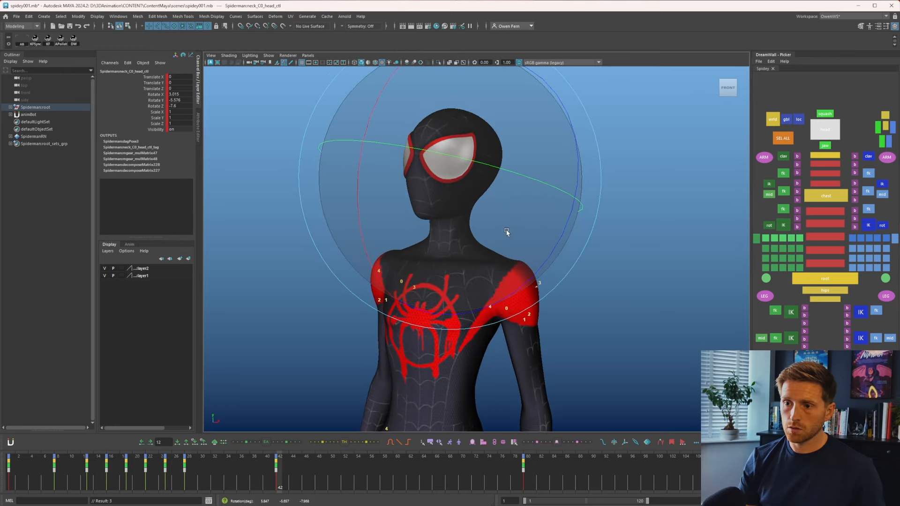
key("comma")
key("comma")
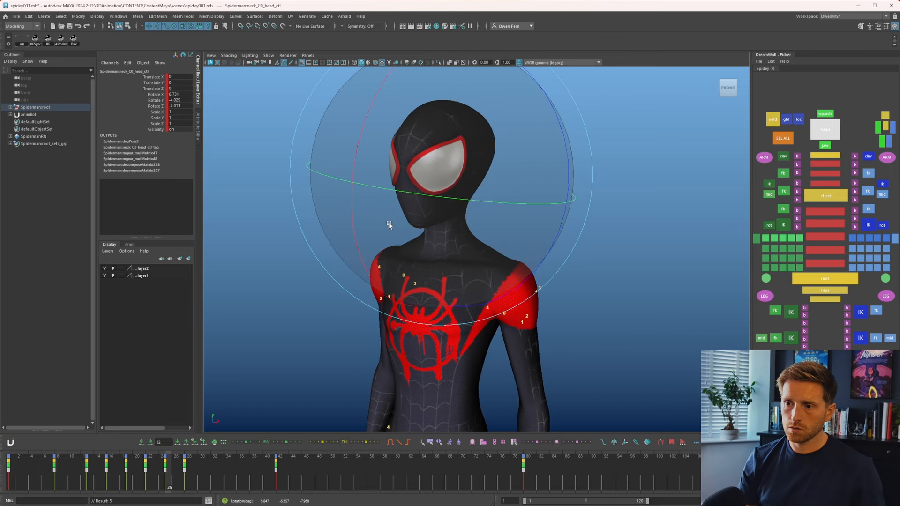
key("comma")
key("period")
key("period")
key("comma")
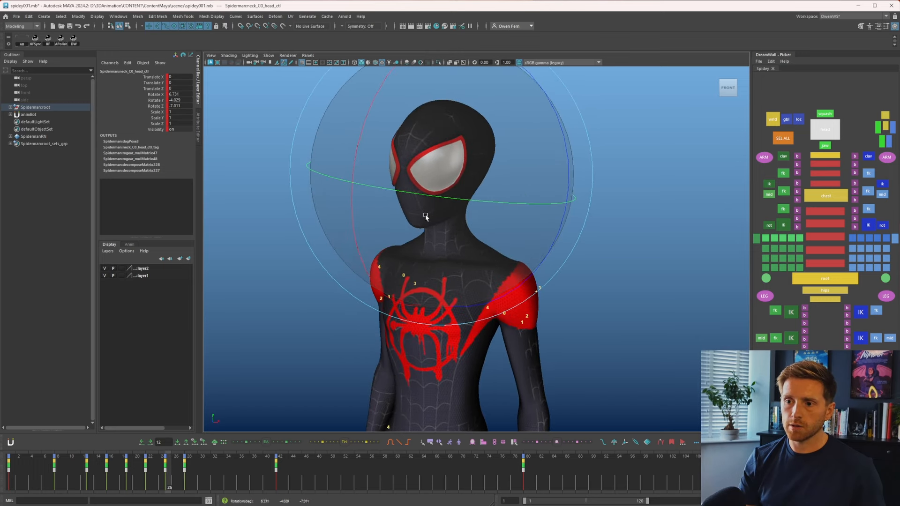
- Select all rig controls and key an in-between pose at frame 31, blending frames 28 and 42, and check it in playback
key("q")
left_click(790, 141)
mouse_move(134, 478)
left_mouse_down()
mouse_move(112, 480)
mouse_move(194, 474)
left_mouse_up()
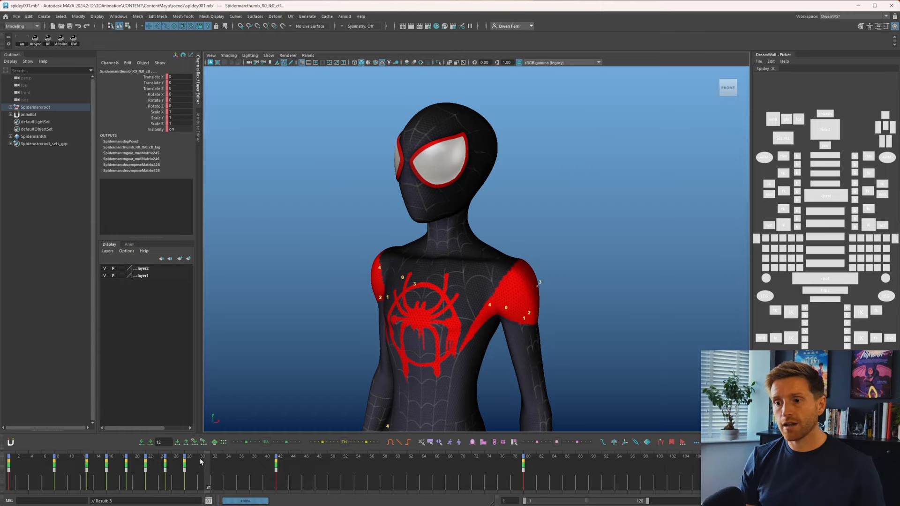
key("alt+v")
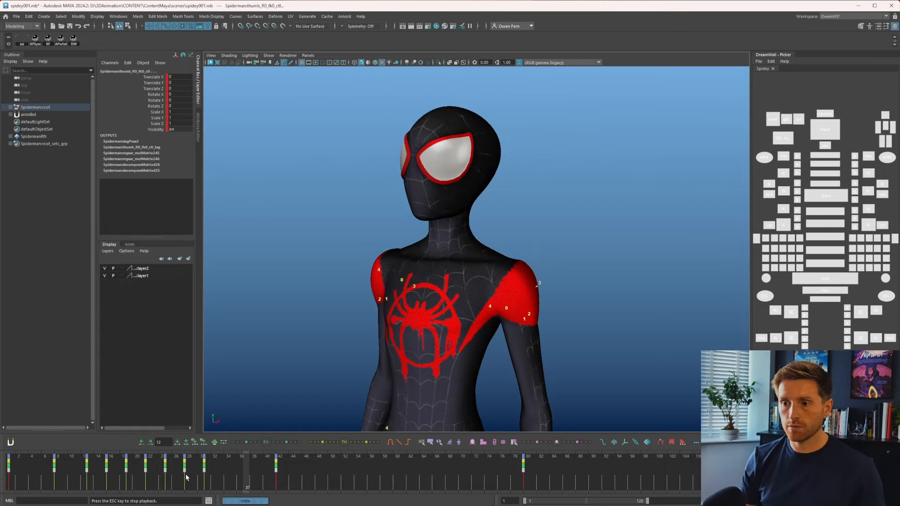
left_click(186, 478)
- Select the body control and compare its poses at frames 28, 31 and 42
left_click(483, 314)
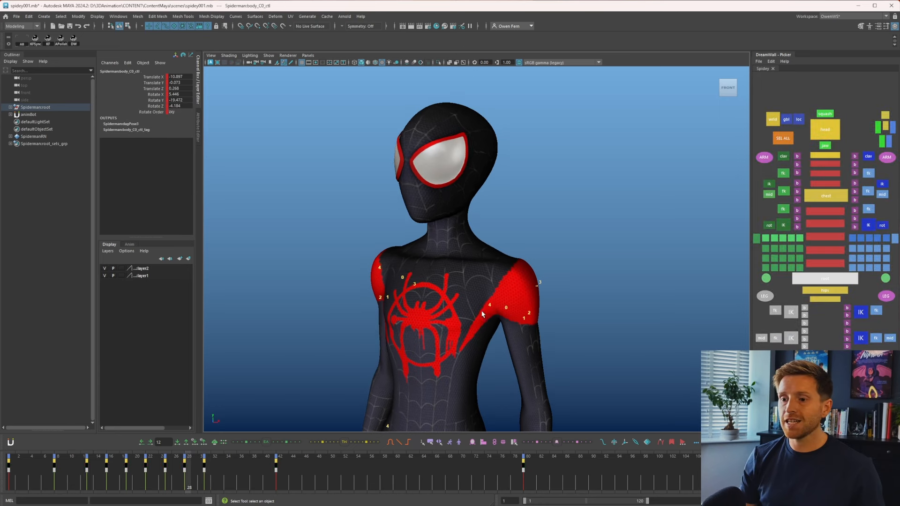
key("period")
key("period")
key("comma")
key("comma")
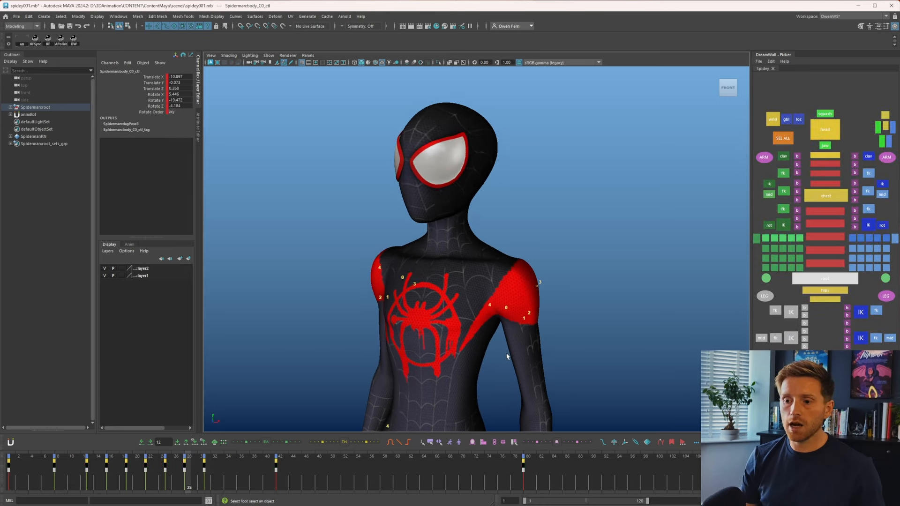
key("period")
key("comma")
key("period")
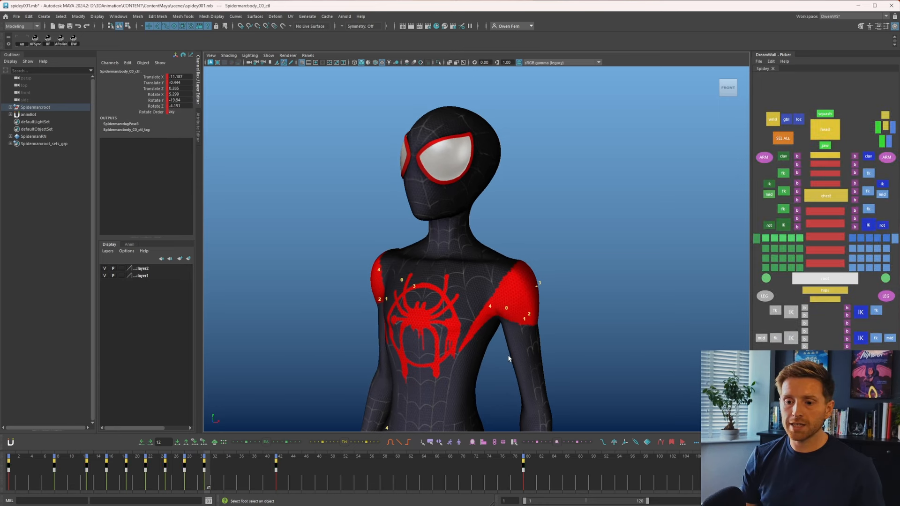
key("period")
key("comma")
key("comma")
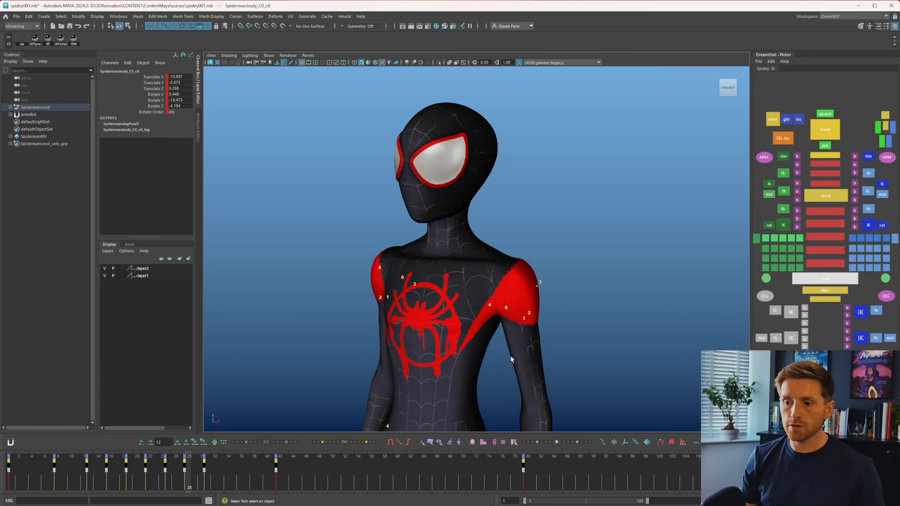
- Move the body control slightly at frame 31 after comparing it with the pose at frame 28
key("period")
key("comma")
key("comma")
key("period")
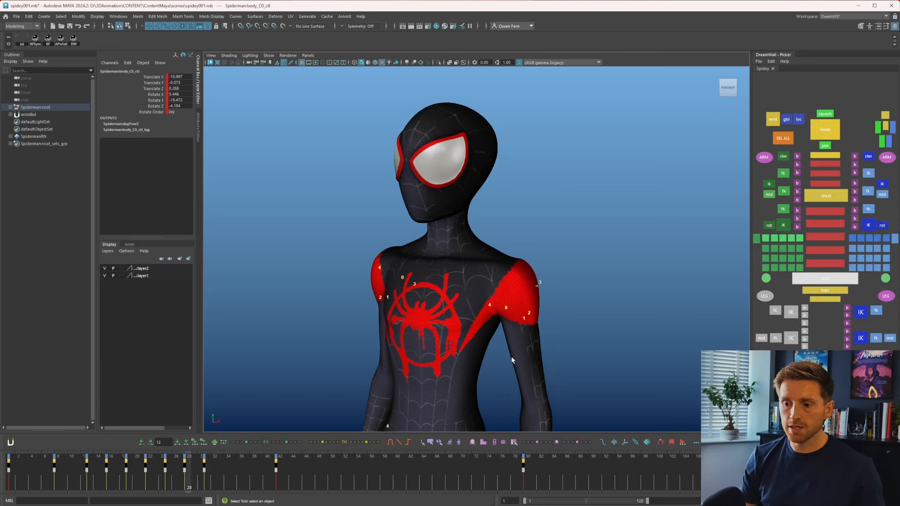
key("period")
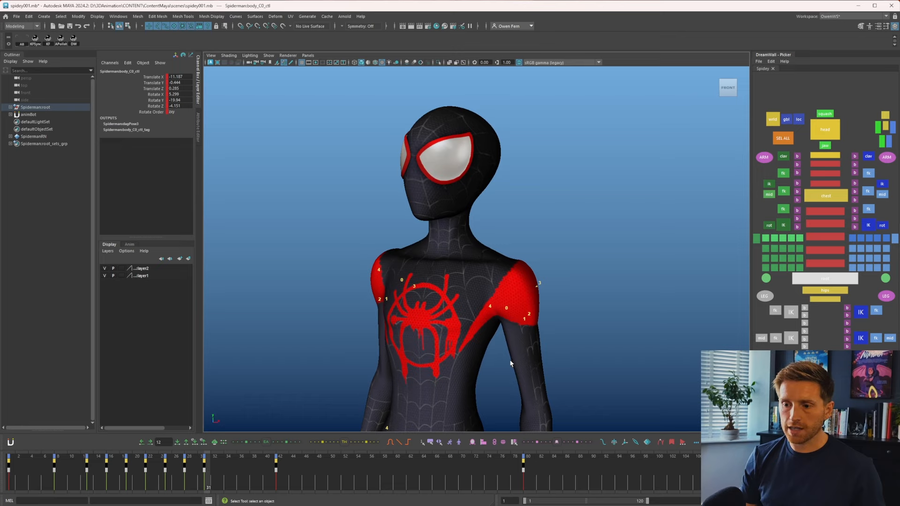
key("w")
middle_click_drag(511, 357, 511, 355)
- Rotate the body control slightly at frame 31 and compare its pose with frames 28 and 42
key("q")
left_click_drag(823, 206, 827, 268)
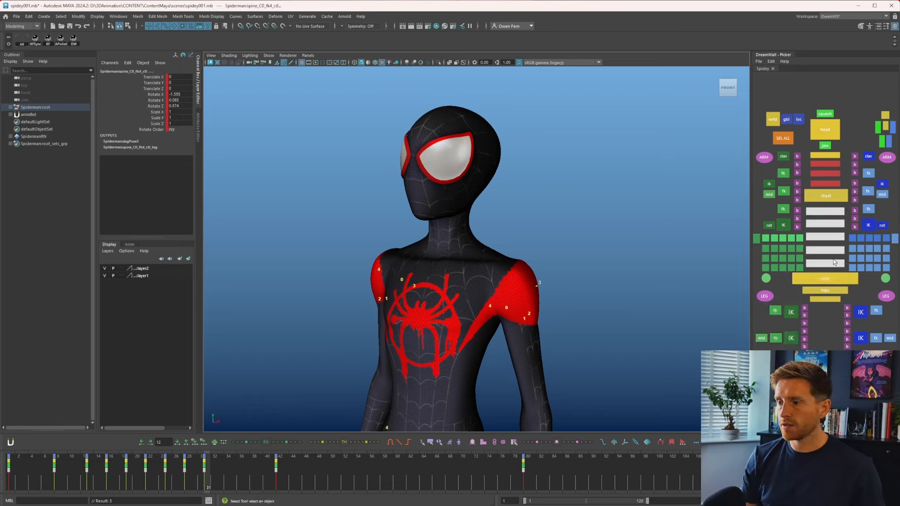
left_click(816, 279)
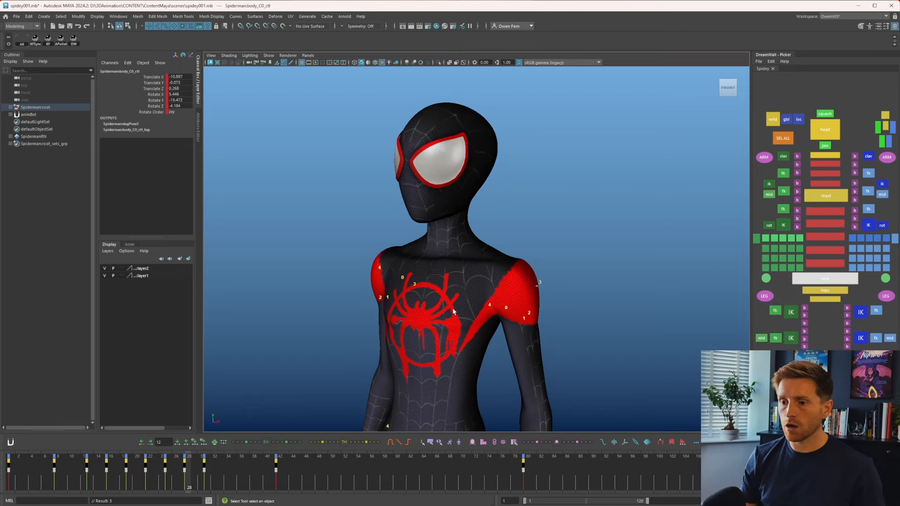
key("e")
left_click_drag(396, 359, 396, 357)
key("comma")
key("period")
key("period")
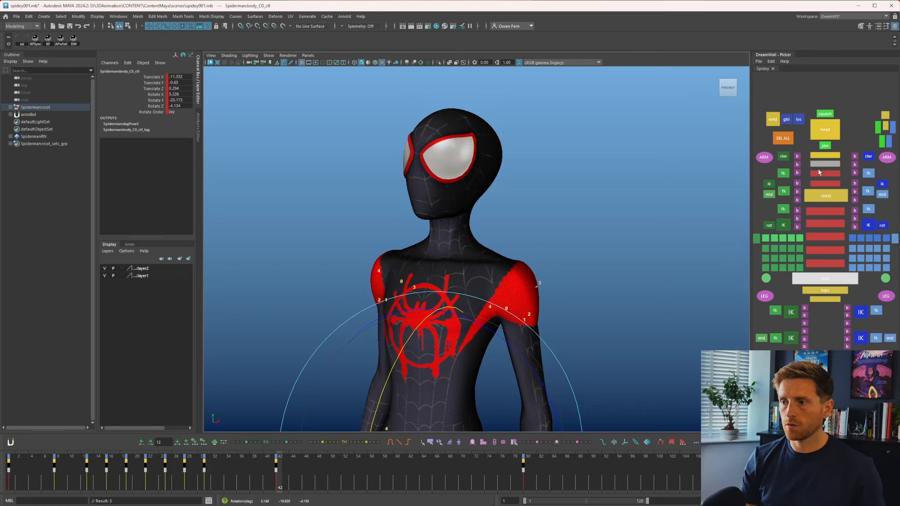
- Select the lowest neck control and compare its poses at frames 42, 31 and 28
key("q")
left_click(824, 183)
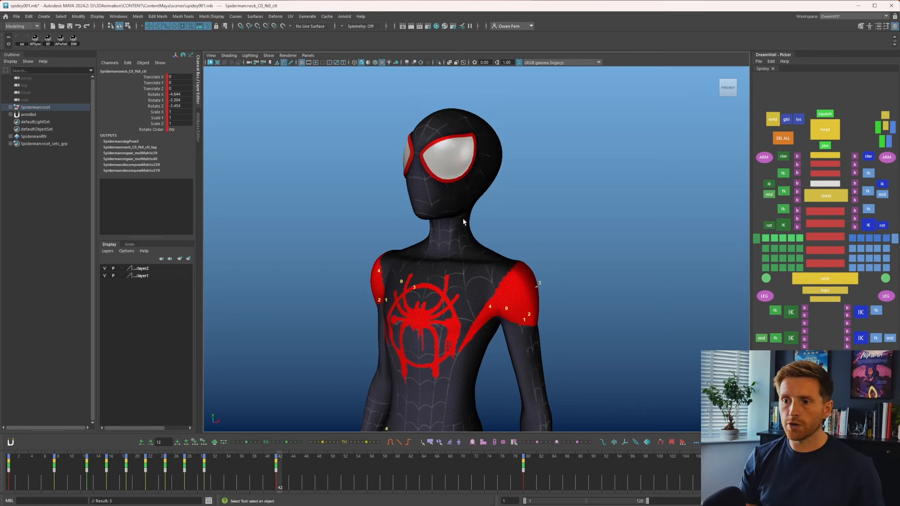
key("comma")
key("e")
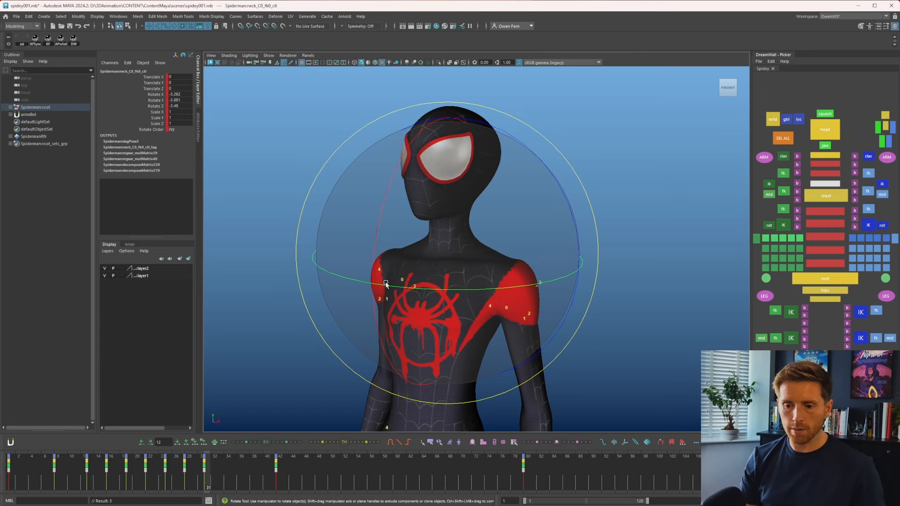
key("comma")
- Rotate the head control slightly at frame 31, to about 3.45 in X and -5.84 in Y, and compare the keys from frame 22
key("q")
left_click(825, 130)
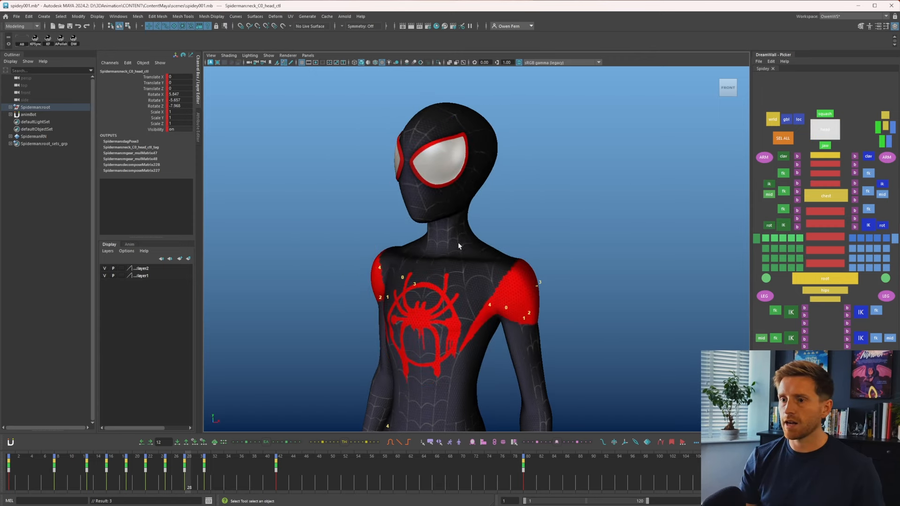
key("period")
key("e")
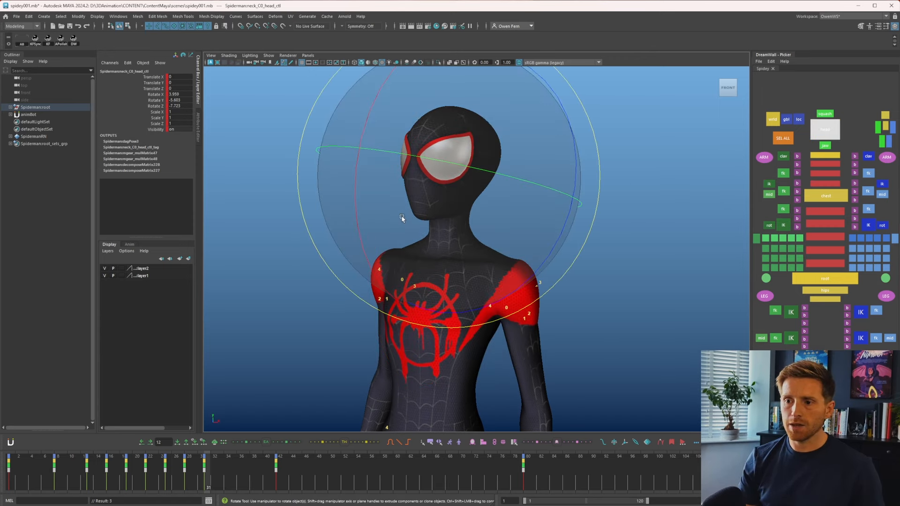
key("comma")
key("comma")
key("comma")
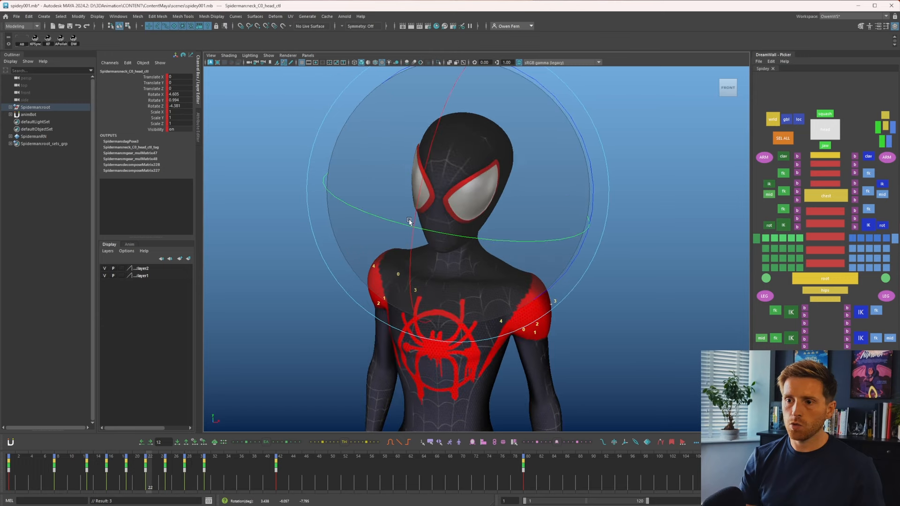
key("period")
key("period")
key("period")
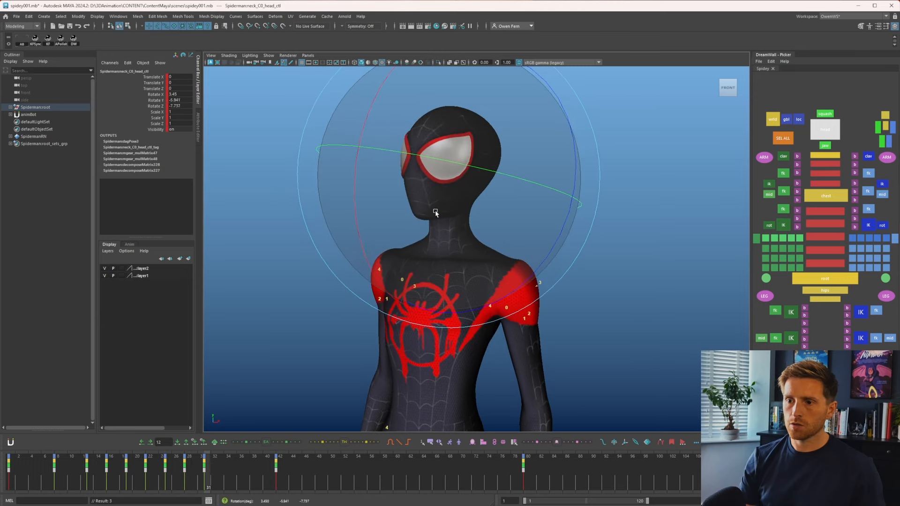
- Select all rig controls and key an in-between pose at frame 34, between the poses at frames 31 and 42
key("q")
key("ctrl+a")
mouse_move(229, 469)
left_mouse_down()
mouse_move(157, 474)
mouse_move(237, 468)
left_mouse_up()
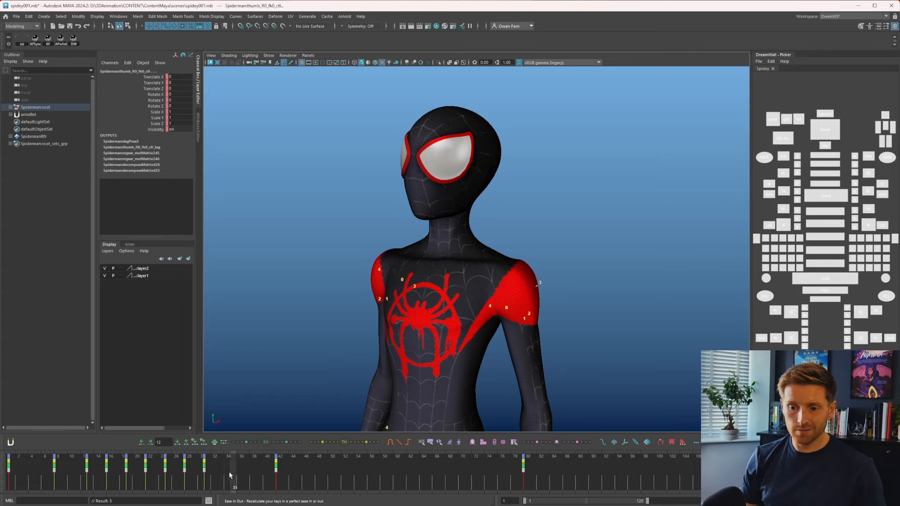
key("s")
left_click_drag(187, 471, 227, 473)
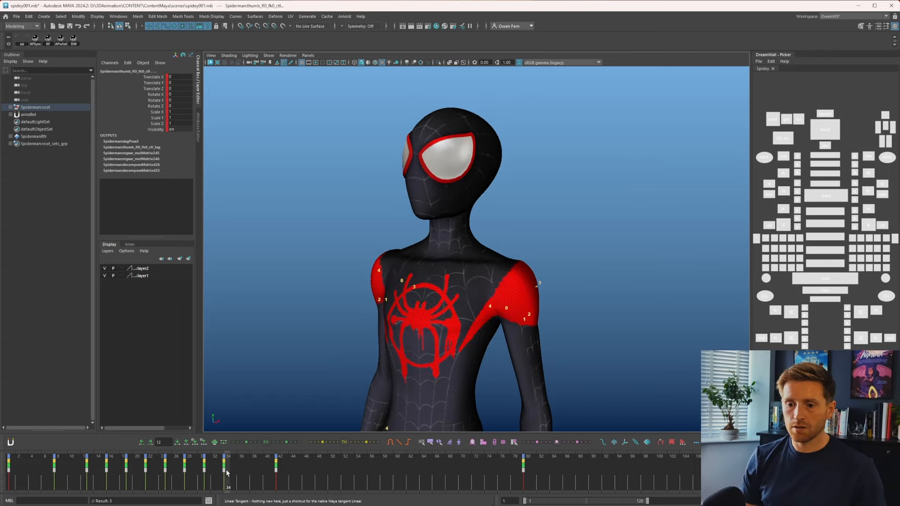
- Select the body control and compare its poses at frames 31, 34 and 42
left_click(824, 278)
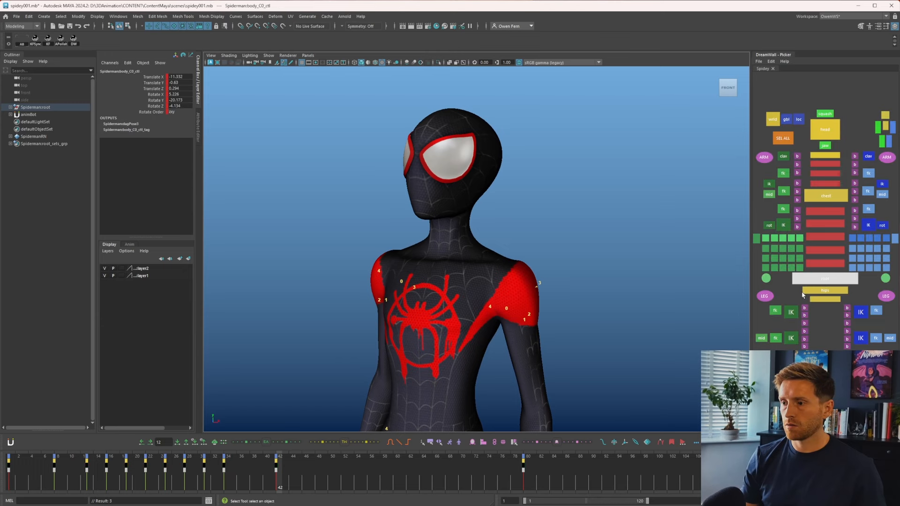
key("comma")
key("period")
key("period")
key("comma")
key("comma")
- Select the right upper-arm FK control and examine its poses on the keys from frame 31 back through the turn
left_click(784, 173)
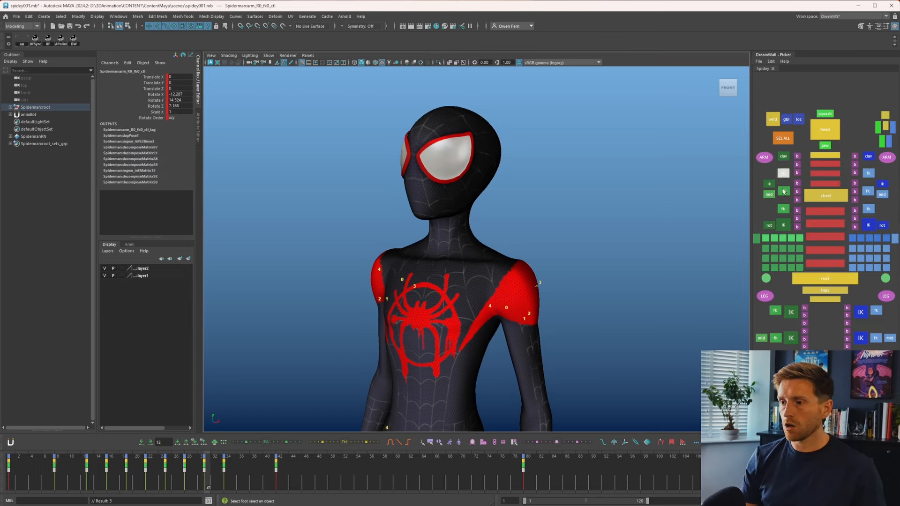
key("comma")
key("comma")
key("comma")
key("comma")
key("comma")
key("comma")
key("period")
key("period")
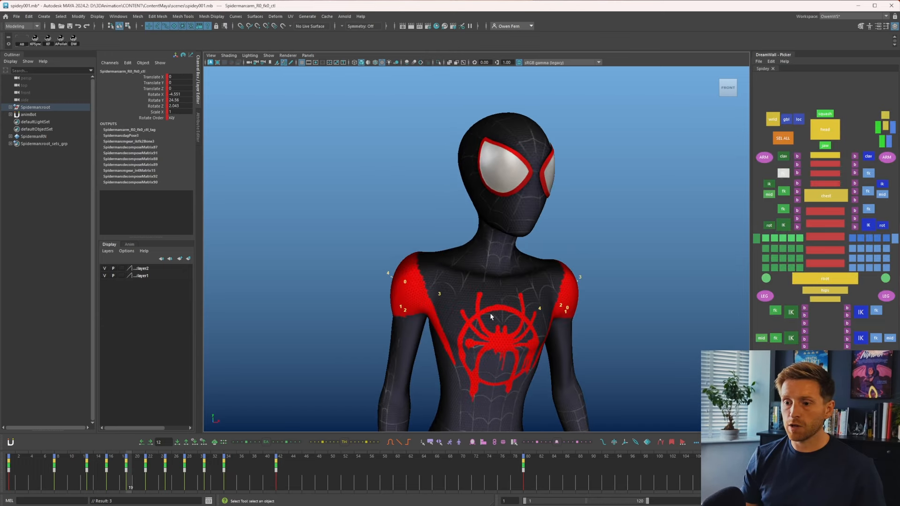
key("comma")
key("period")
- Rotate the right upper-arm control away from the body at frame 31 and compare it with the neighbouring keys
key("e")
left_click_drag(547, 224, 530, 258)
key("period")
key("comma")
key("period")
key("period")
key("comma")
- Examine how the right arm drags and settles across the keys around frames 25 to 34
key("period")
key("period")
key("comma")
key("comma")
key("period")
key("period")
key("comma")
key("period")
key("period")
key("comma")
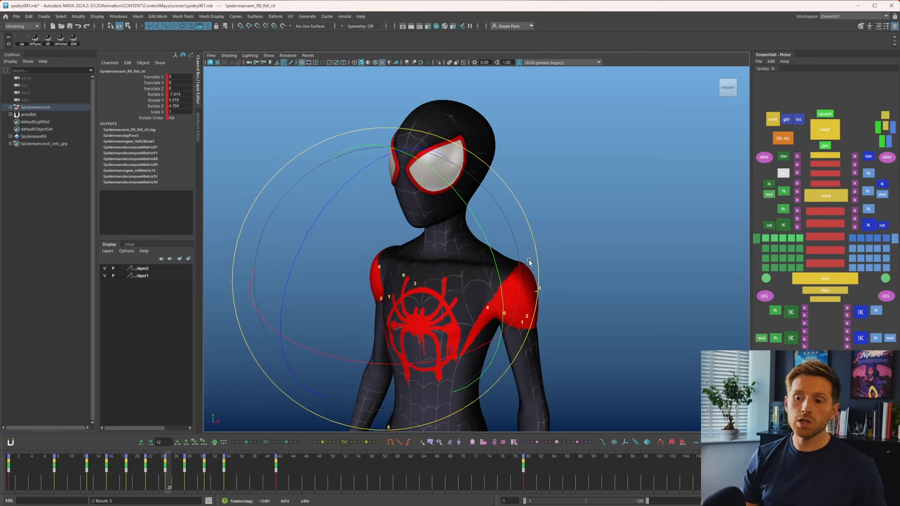
key("period")
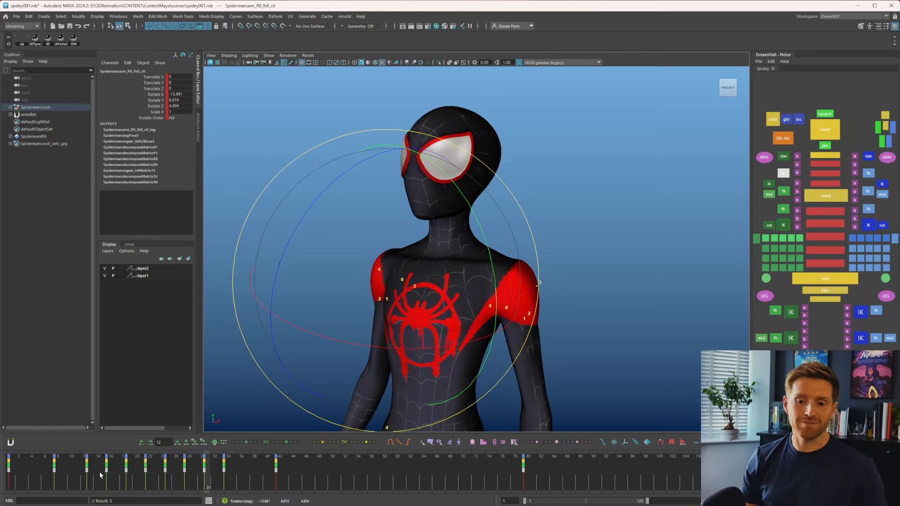
- Switch to Paint and annotate the timing chart, circling the first and last poses and drawing a line from the first pose past the breakdown
key("alt+Tab")
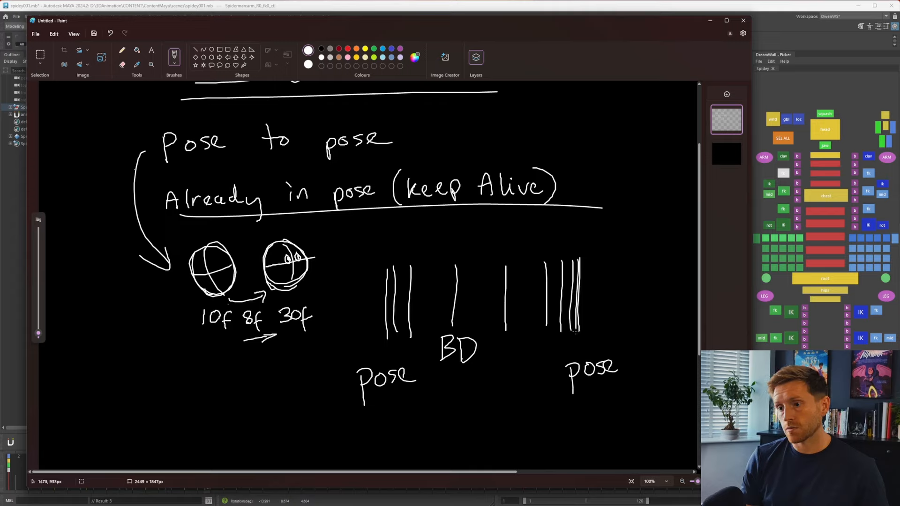
left_click_drag(585, 267, 592, 252)
key("ctrl+z")
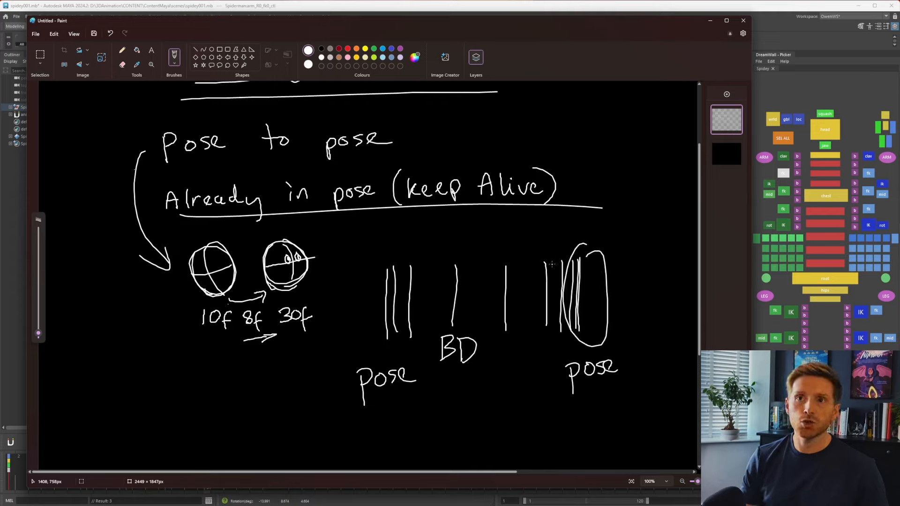
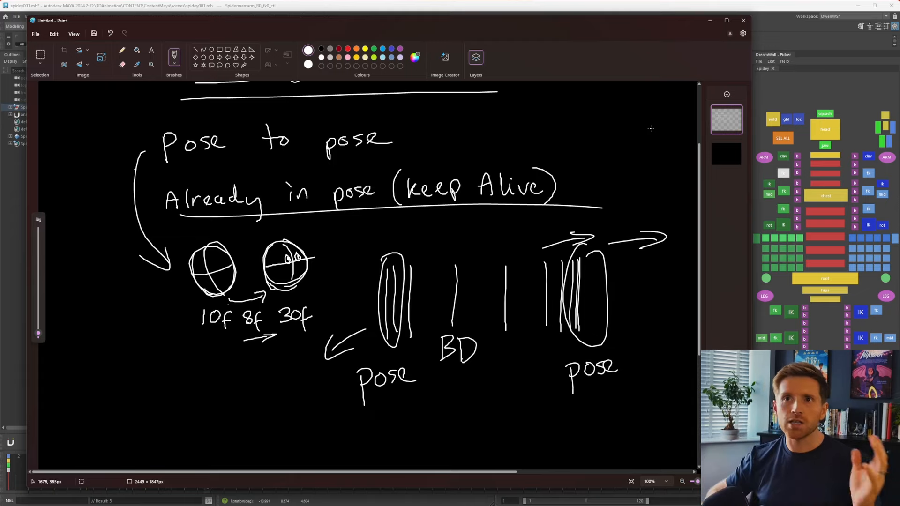
left_click_drag(360, 301, 486, 291)
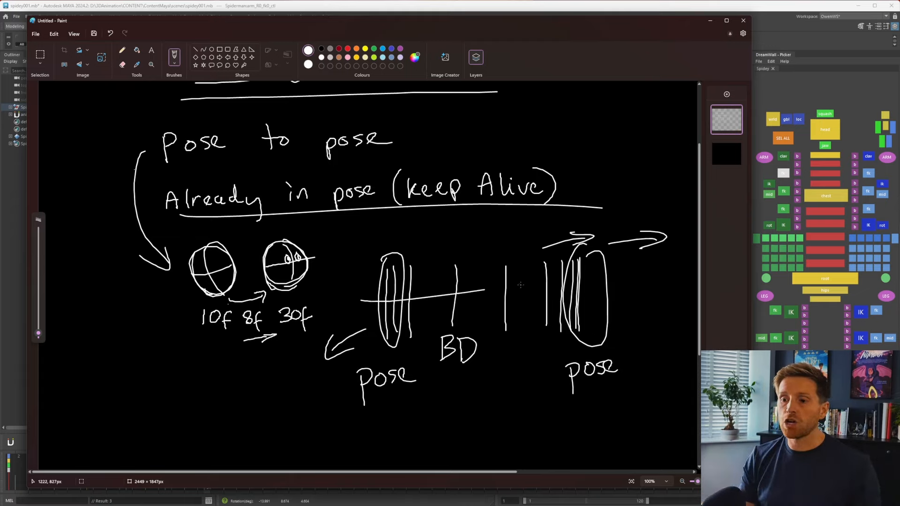
- Switch back to Maya and rotate the right upper-arm control at frame 25 to about -1.18 in X
left_click(711, 21)
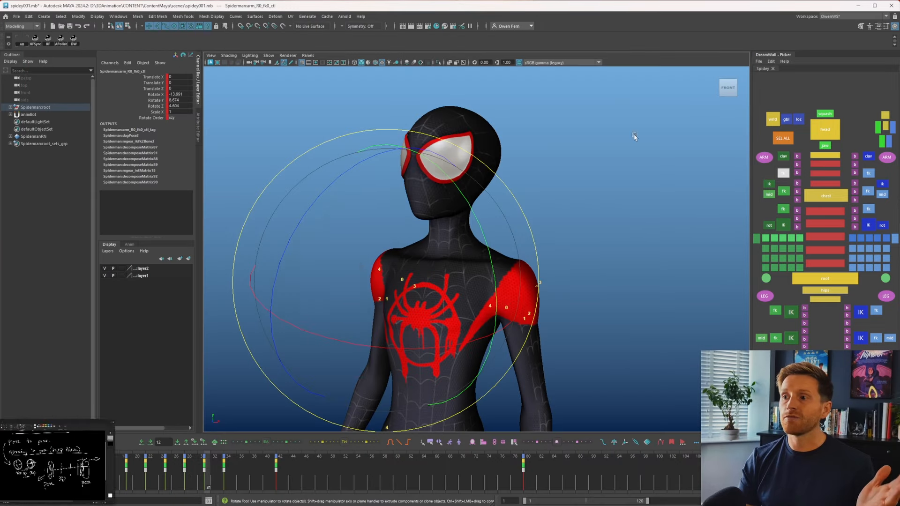
left_click_drag(226, 481, 188, 481)
key("period")
key("period")
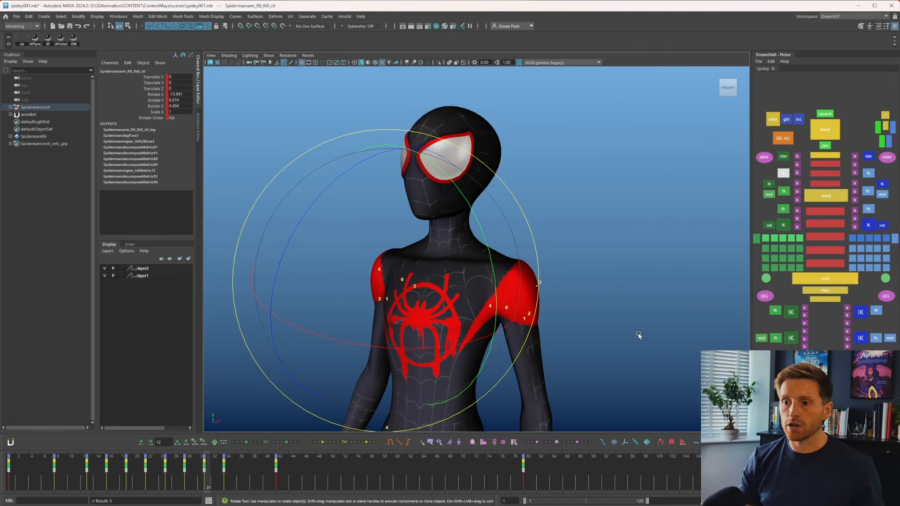
key("comma")
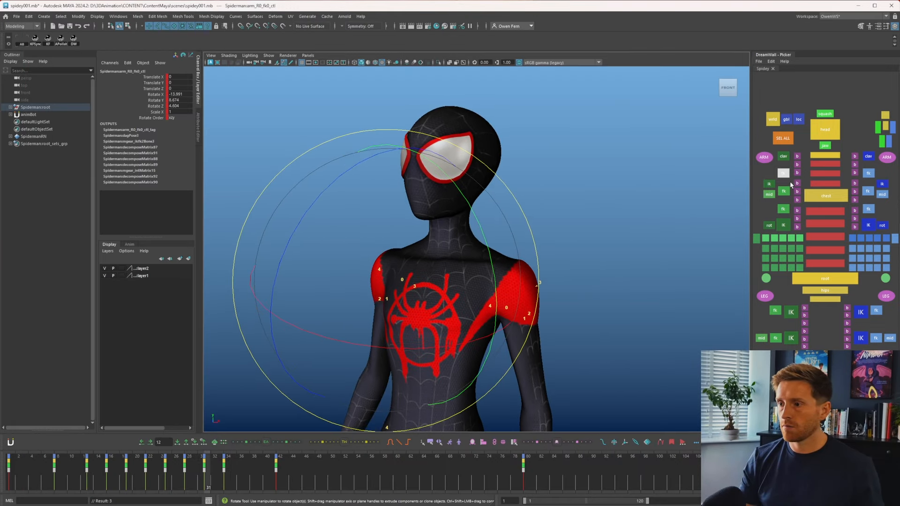
key("comma")
key("comma")
left_click_drag(459, 366, 466, 358)
key("period")
key("period")
key("period")
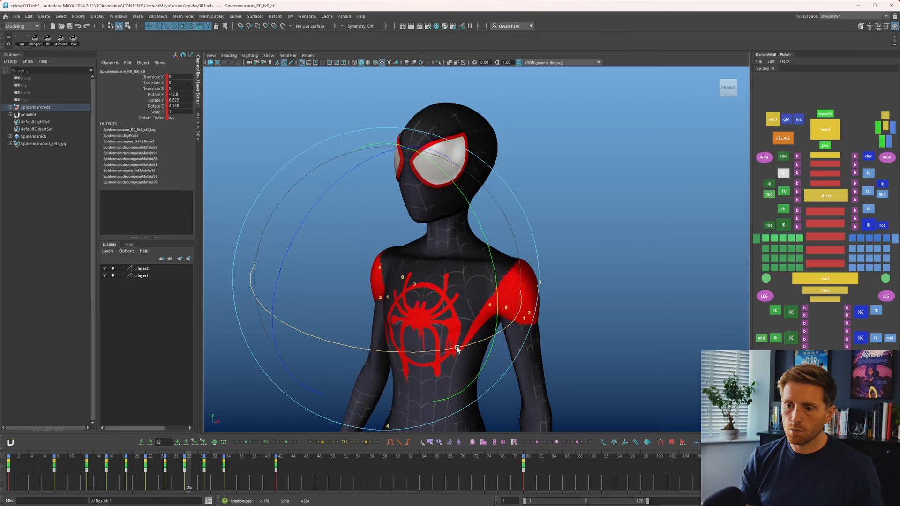
- Rotate the right upper-arm control slightly at frame 28 and adjust its rotation at frame 31
left_click_drag(460, 348, 463, 346)
key("period")
key("period")
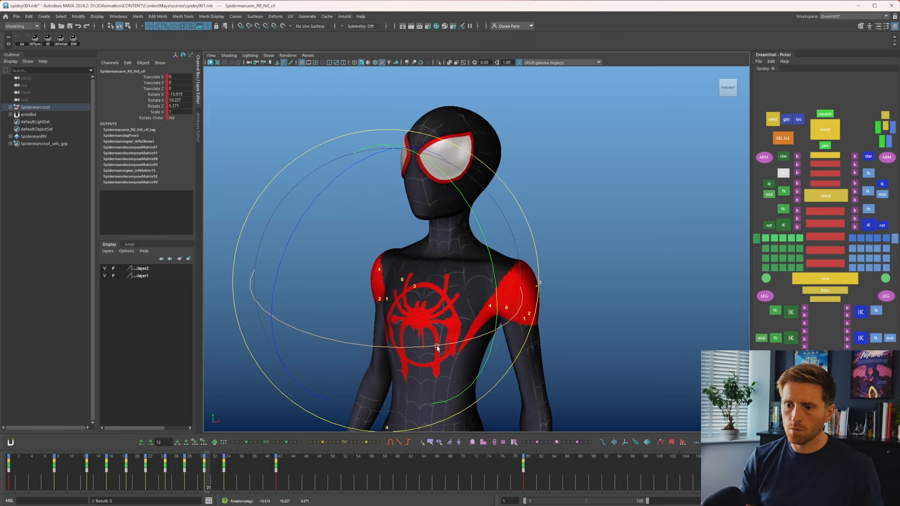
key("period")
key("period")
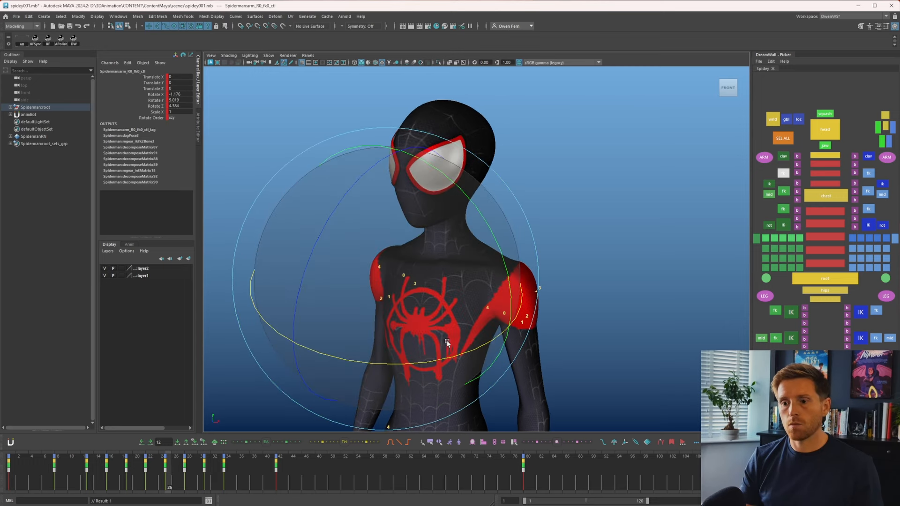
- Ease the right upper-arm rotation at frames 31 and 34, bringing frame 31 to about -13.35, 9.28, 4.96
key("comma")
key("comma")
key("comma")
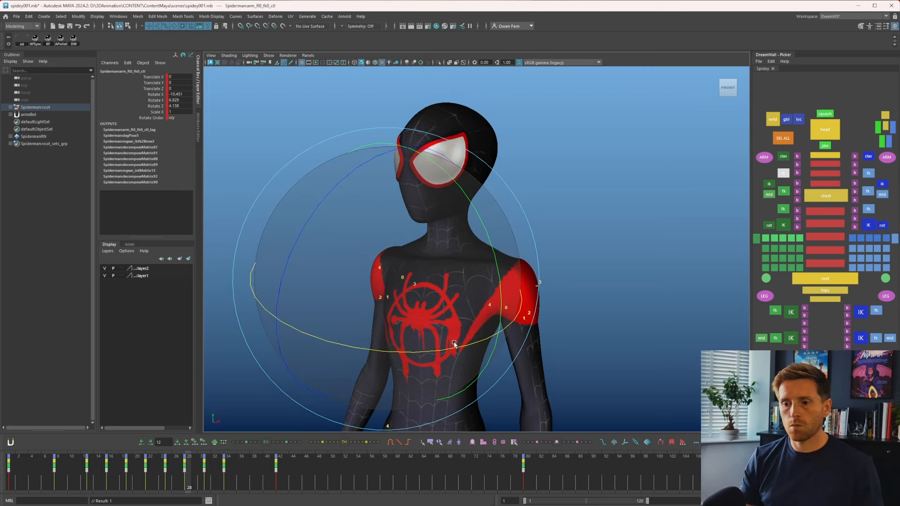
key("period")
key("period")
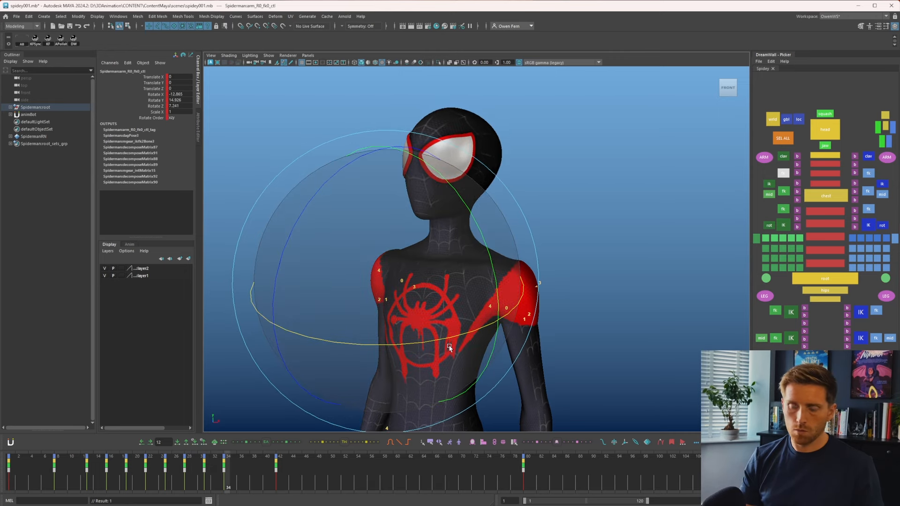
key("comma")
key("period")
key("comma")
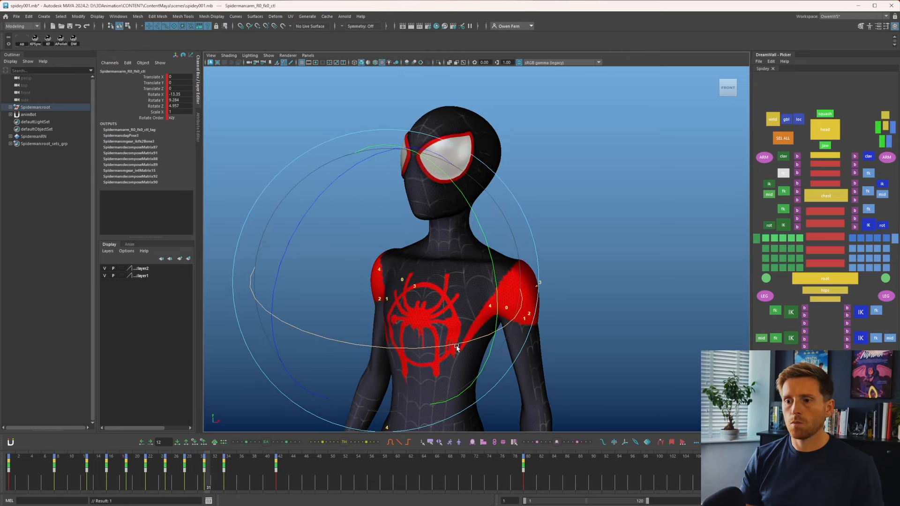
- Step through the keys of the turn up to frame 42 to review the right arm's overlap and settle
key("comma")
key("comma")
key("comma")
key("comma")
key("comma")
key("comma")
key("period")
key("period")
key("period")
key("period")
key("period")
key("period")
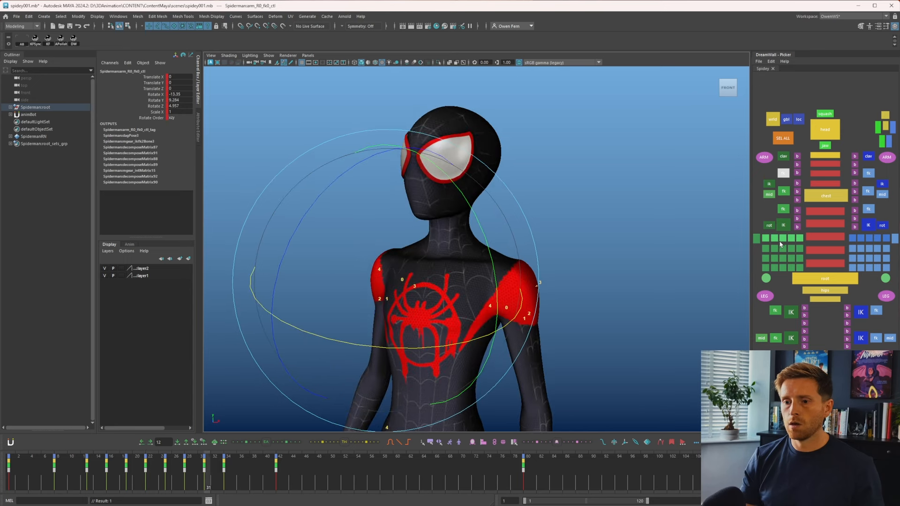
key("period")
key("period")
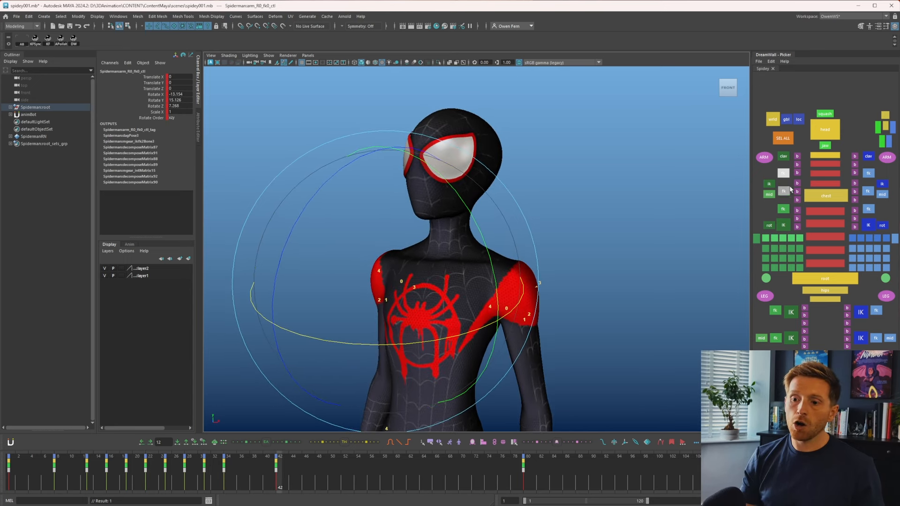
key("comma")
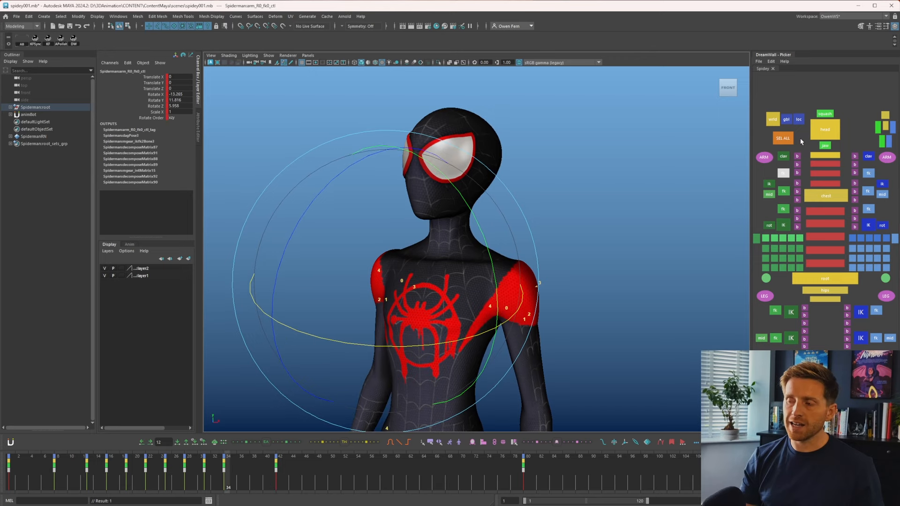
- Select all rig controls and key an in-between pose at frame 38, ending with only the right upper-arm control selected
left_click(783, 138)
left_click(251, 475)
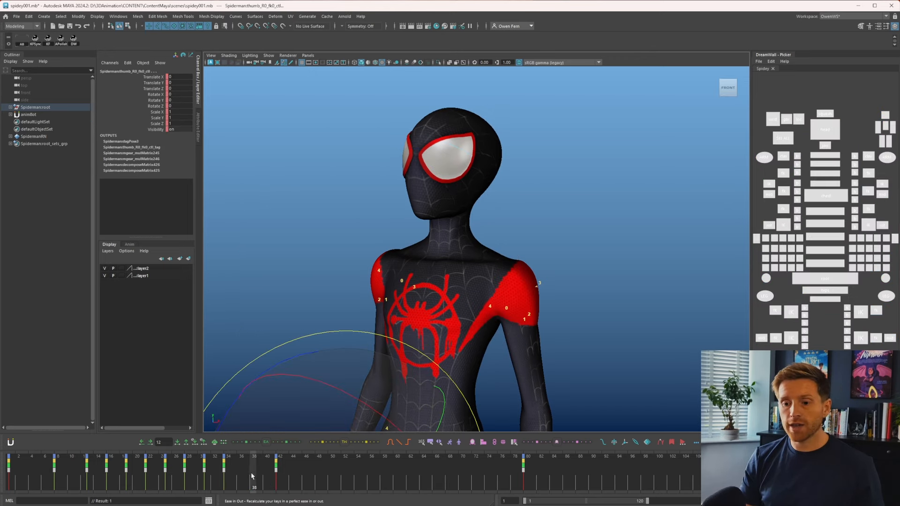
key("s")
key("q")
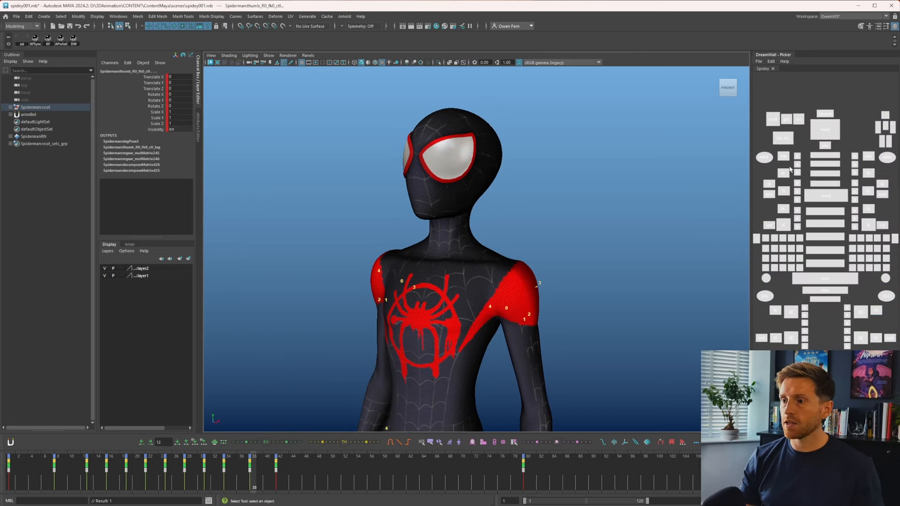
left_click(785, 172)
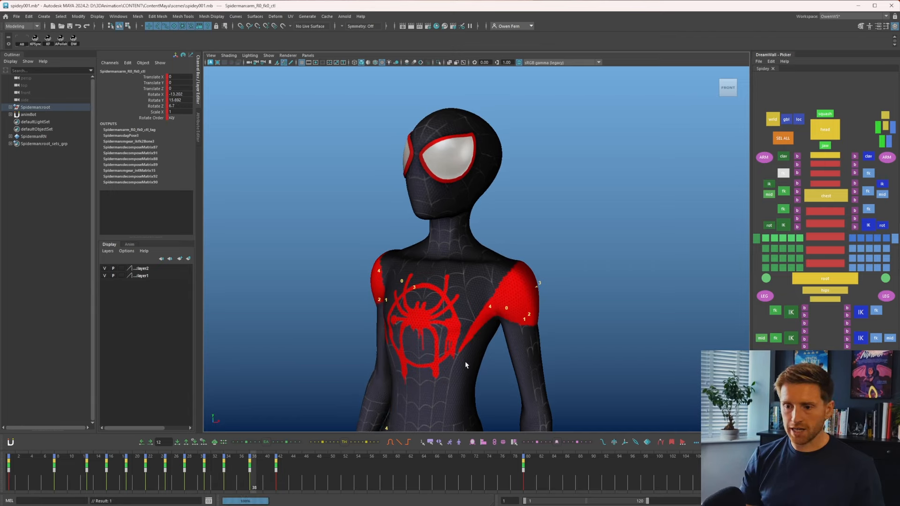
- Select all rig controls, move their frame 42 keys to frame 48, and key an in-between pose at frame 42
key("period")
left_click(783, 138)
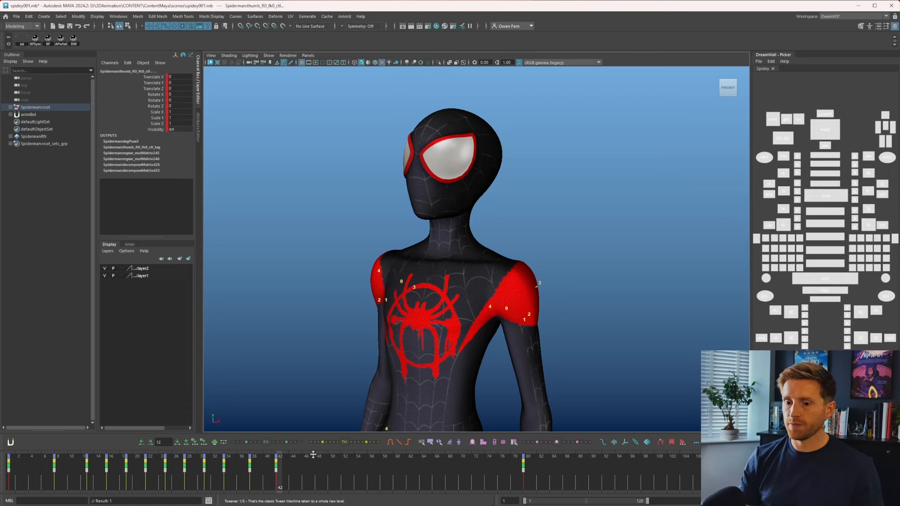
key("alt+v")
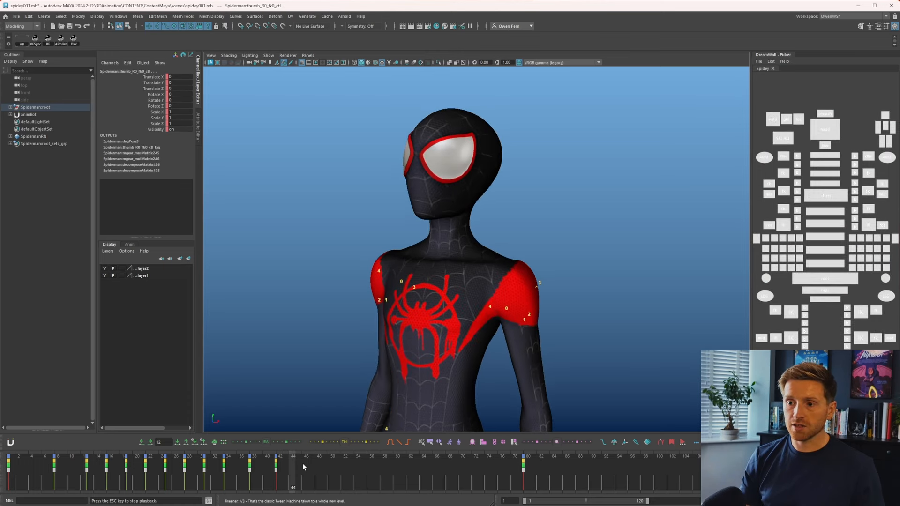
left_click_drag(314, 484, 317, 483)
mouse_move(282, 481)
left_mouse_down()
mouse_move(213, 480)
mouse_move(283, 476)
left_mouse_up()
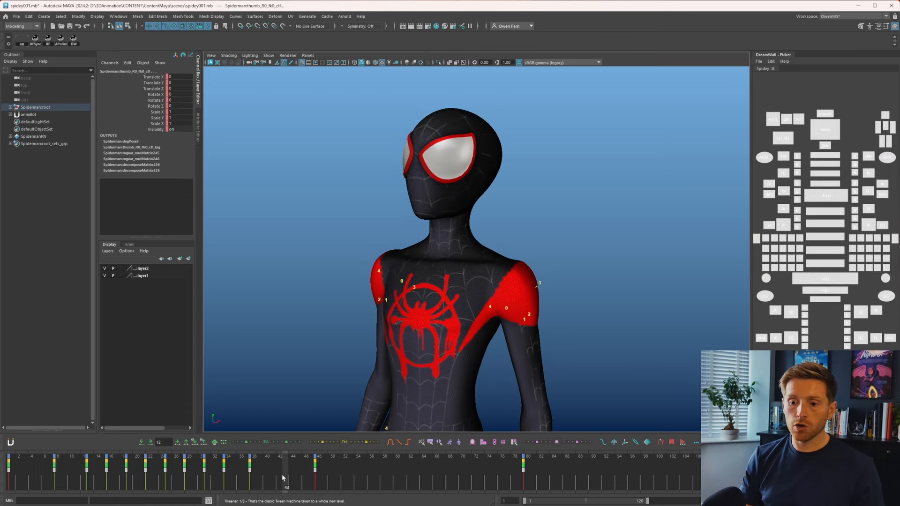
key("s")
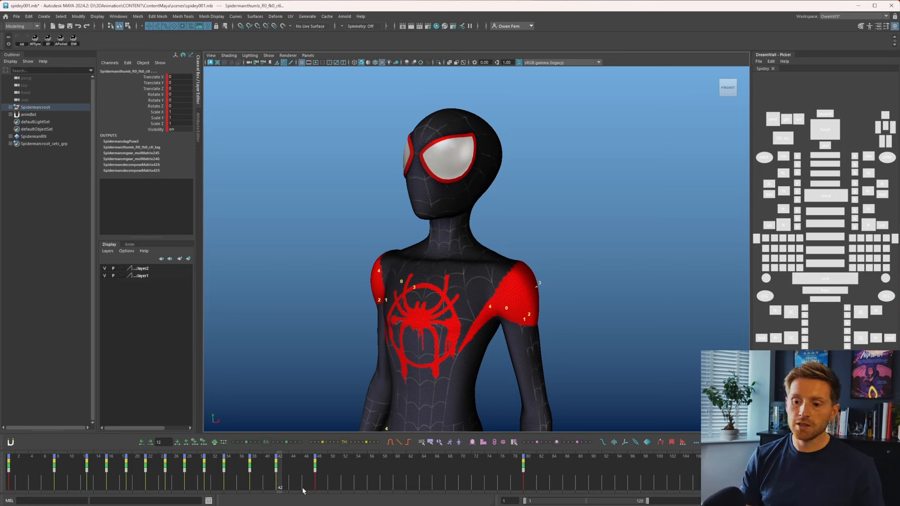
- Play back the turn, then step the right upper-arm control through its keys from frame 28 to 42
key("alt+v")
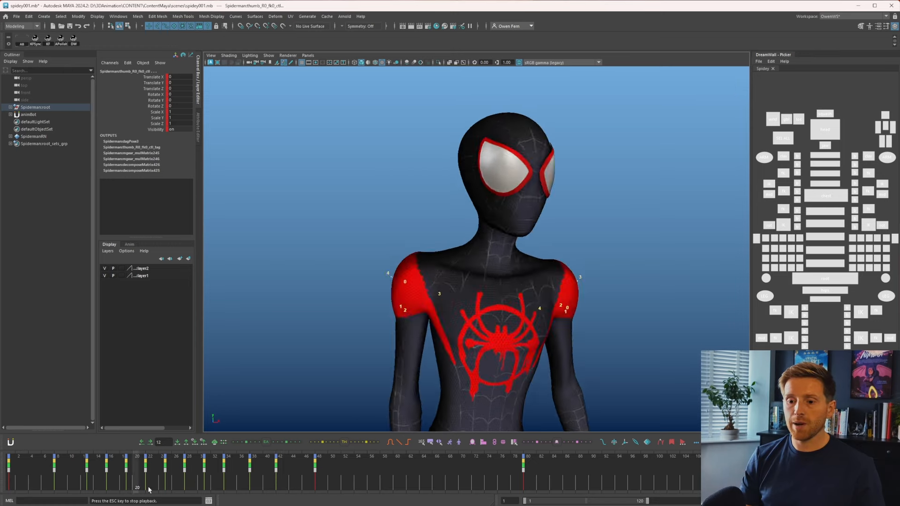
key("alt+v")
left_click(783, 173)
left_click(191, 472)
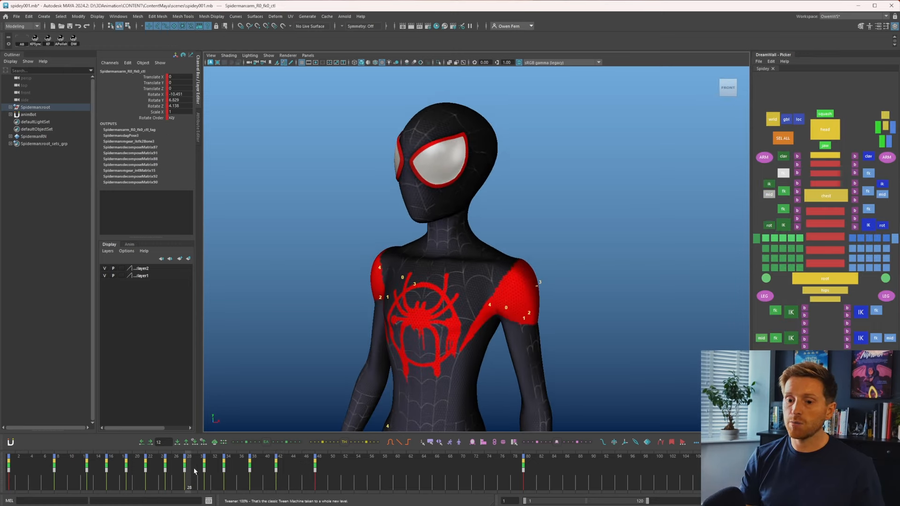
key("period")
key("period")
key("period")
key("e")
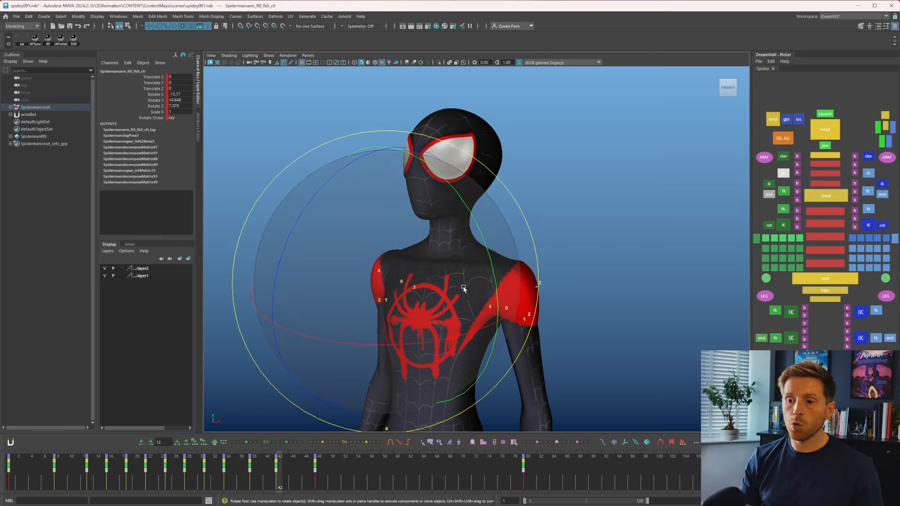
- Select the main body control and lower it at frame 22 to about -3.52 in Translate Y
left_click(832, 279)
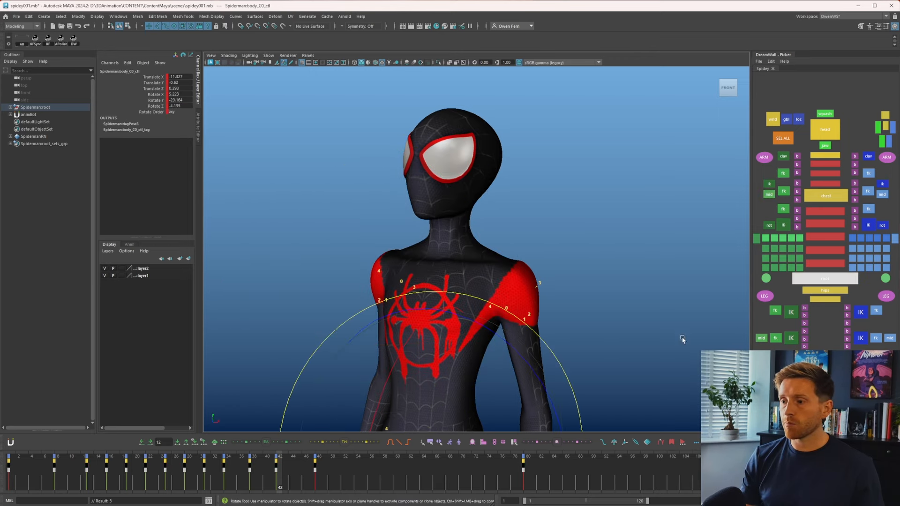
key("comma")
key("comma")
left_click(111, 478)
key("period")
key("period")
key("period")
key("period")
key("comma")
key("comma")
key("comma")
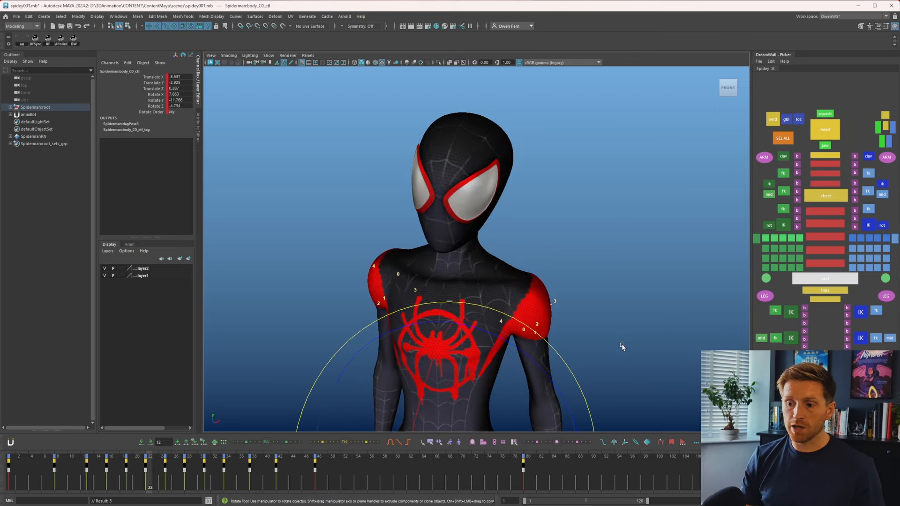
key("period")
key("w")
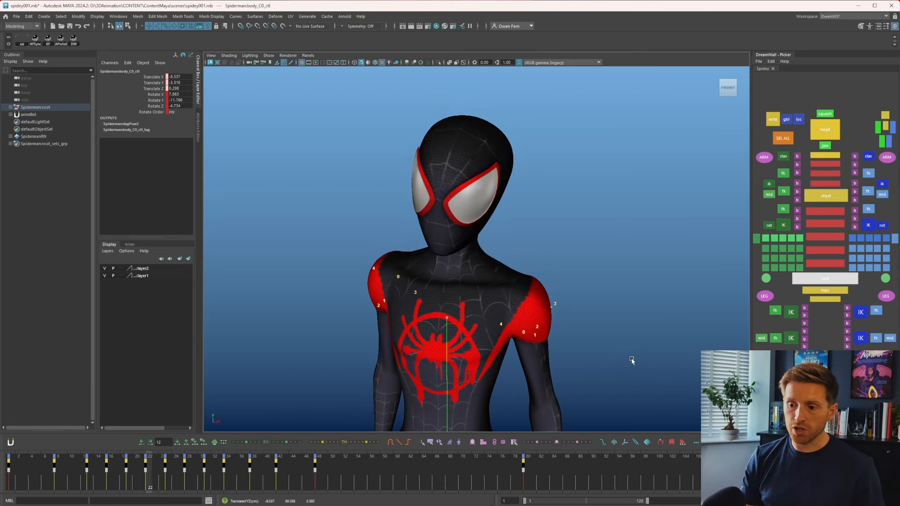
- Lower the body control further at frame 22 to about -8.77, -4.42, 0.33, and raise it slightly at frame 28
key("period")
key("period")
key("comma")
key("comma")
key("period")
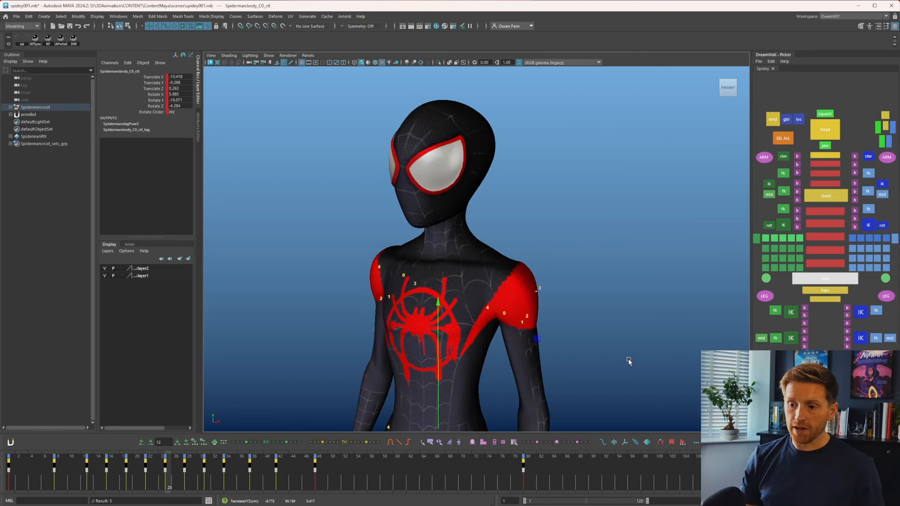
key("period")
key("comma")
key("comma")
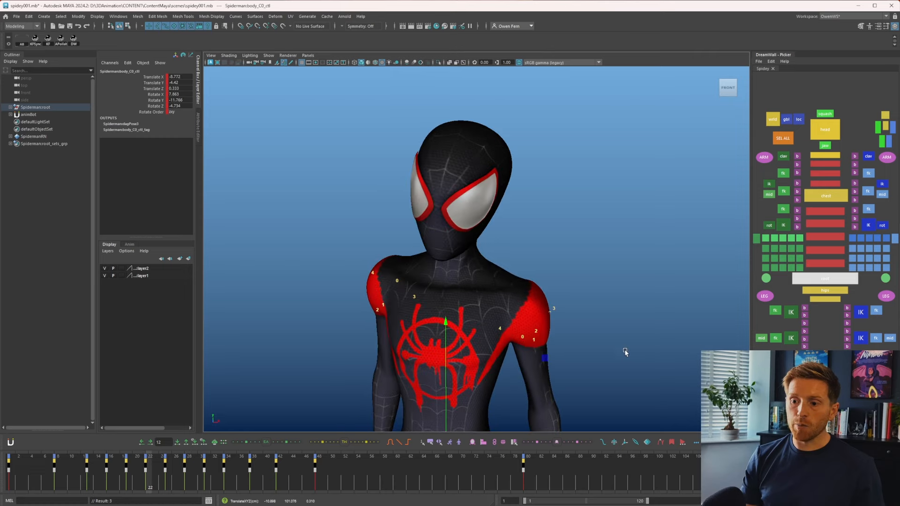
- Raise the body control at frame 31 to a translation of about -10.87, 1.05, 0.24
key("period")
key("period")
key("period")
key("comma")
key("period")
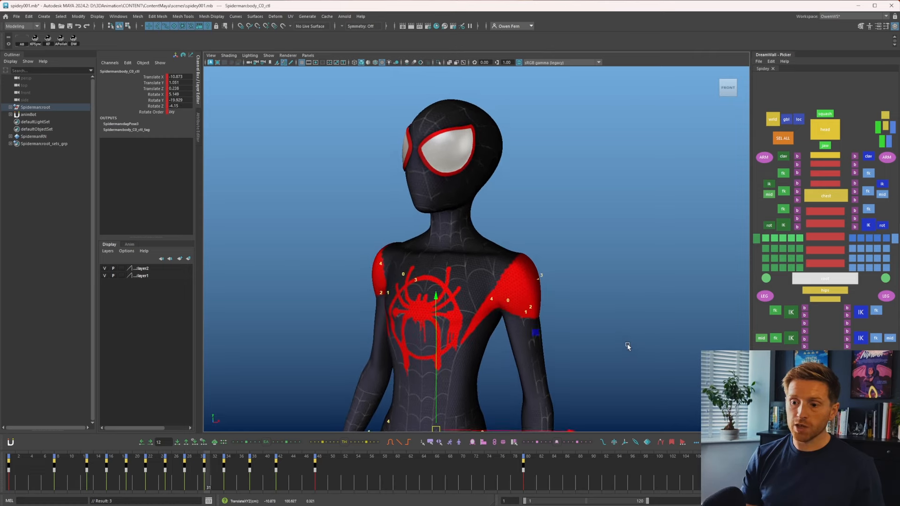
key("comma")
- Lower the body control slightly at frame 34, and at frame 38 to about -11.47, -0.99, 0.31
key("period")
key("period")
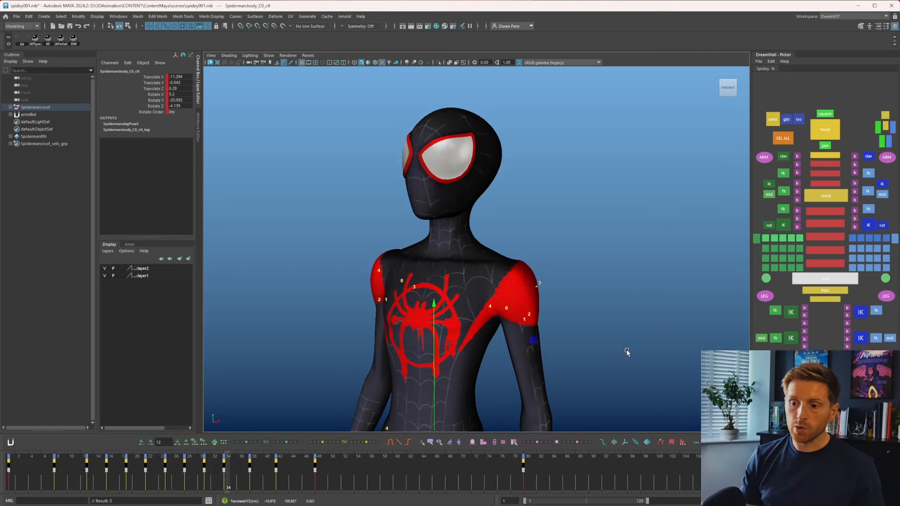
key("comma")
key("period")
key("period")
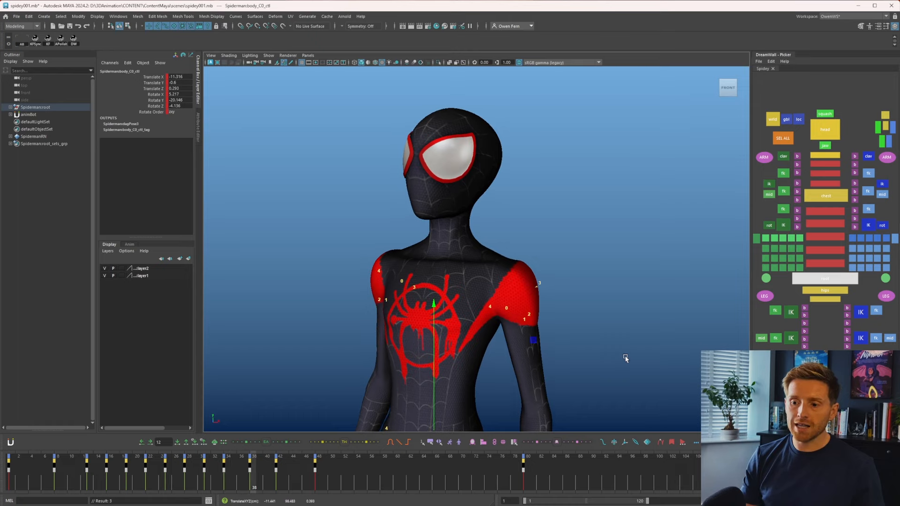
key("period")
key("comma")
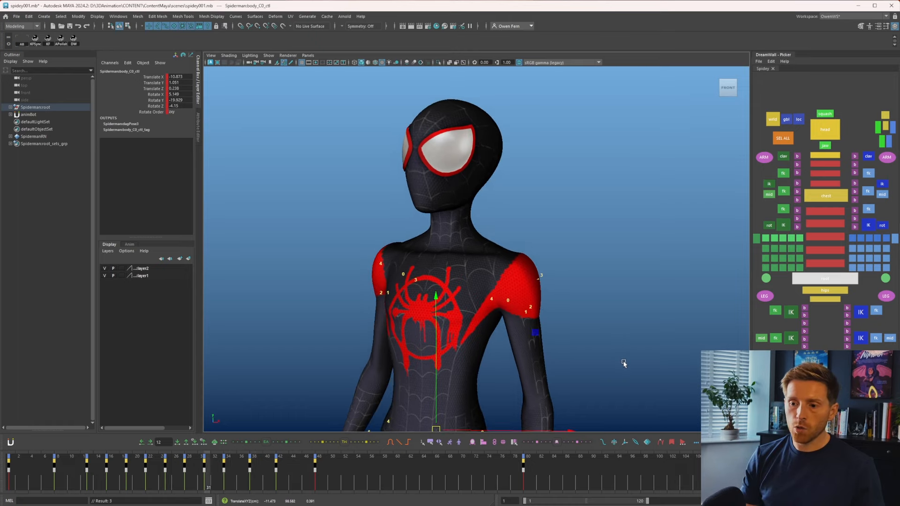
- Review the body control's settle between frames 31 and 48, and ease its frame 42 translation to about -11.38, -0.75, 0.3
key("period")
key("comma")
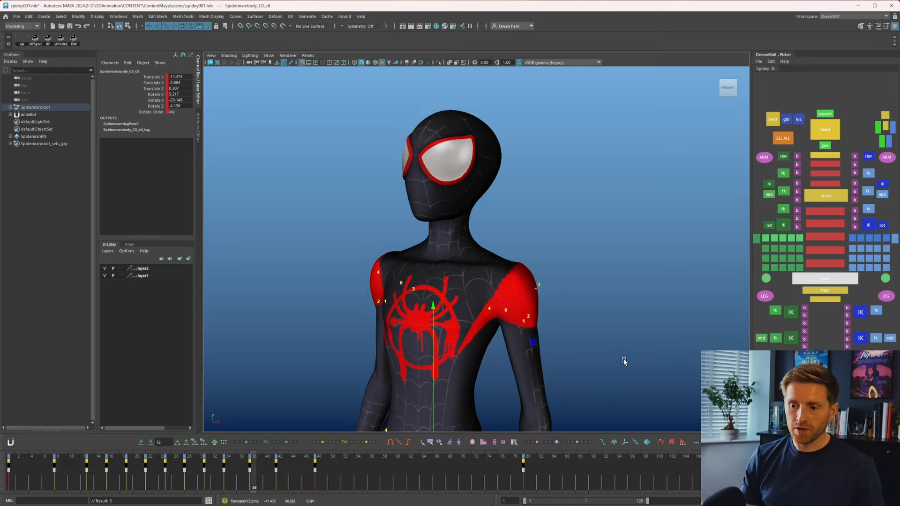
key("period")
key("period")
key("comma")
key("comma")
key("period")
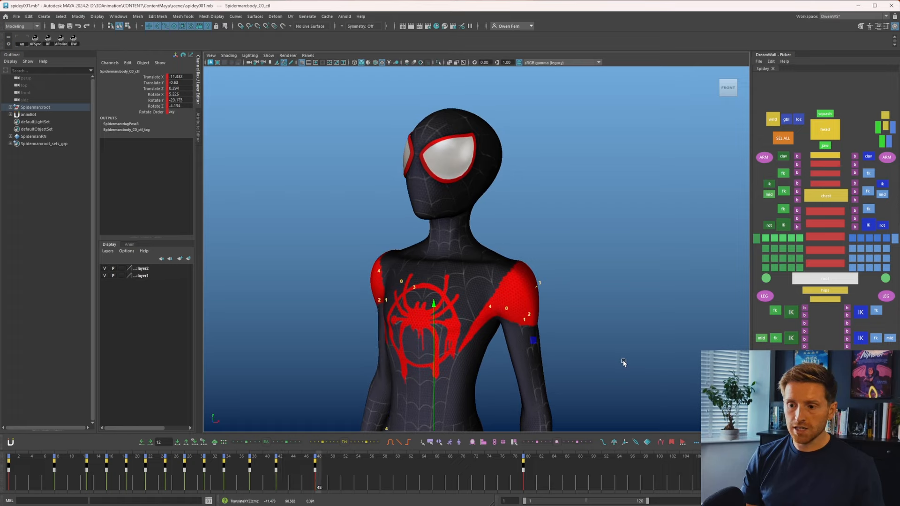
key("comma")
key("comma")
key("period")
key("comma")
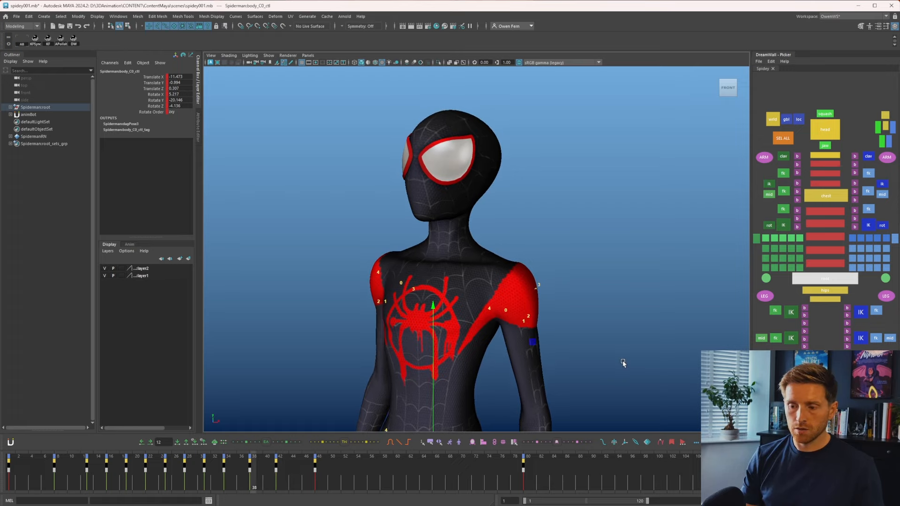
key("period")
key("comma")
key("period")
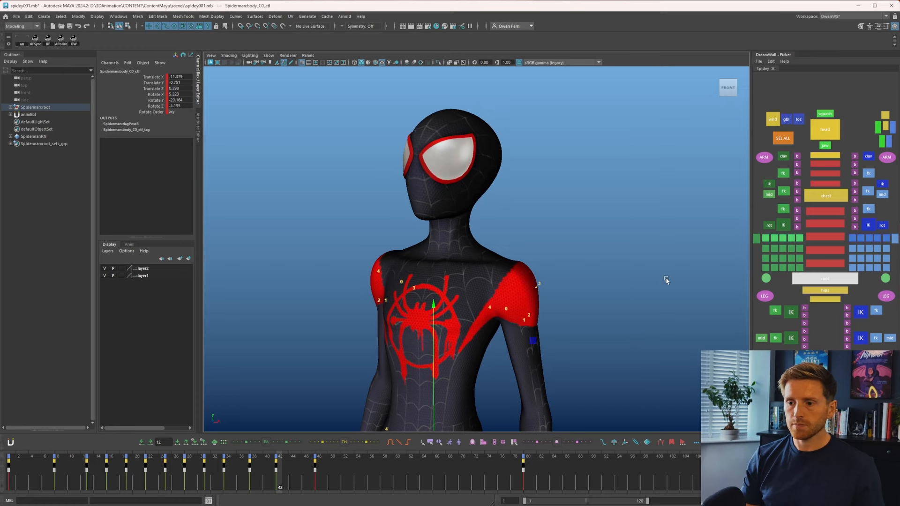
- Select the four upper spine controls and rotate them to bend the torso on the turn's keys, starting at frame 25
left_click_drag(818, 206, 832, 258)
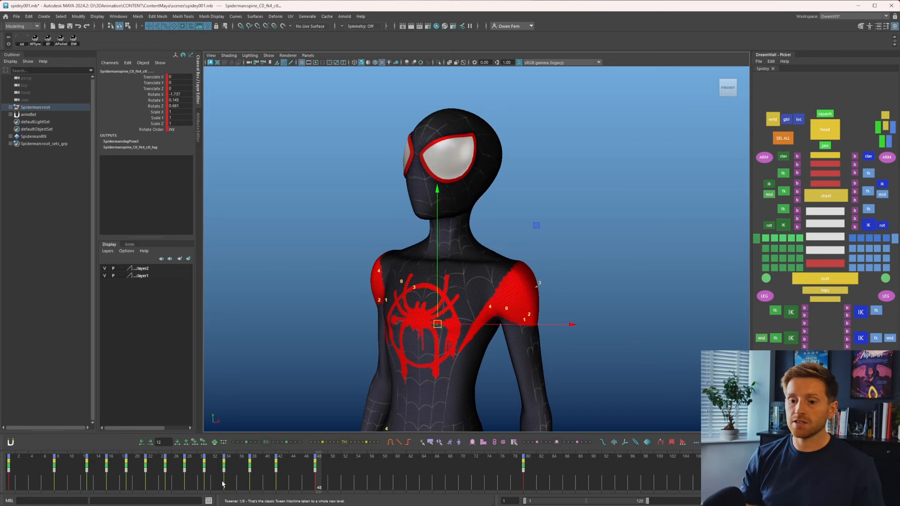
left_click_drag(103, 469, 167, 469)
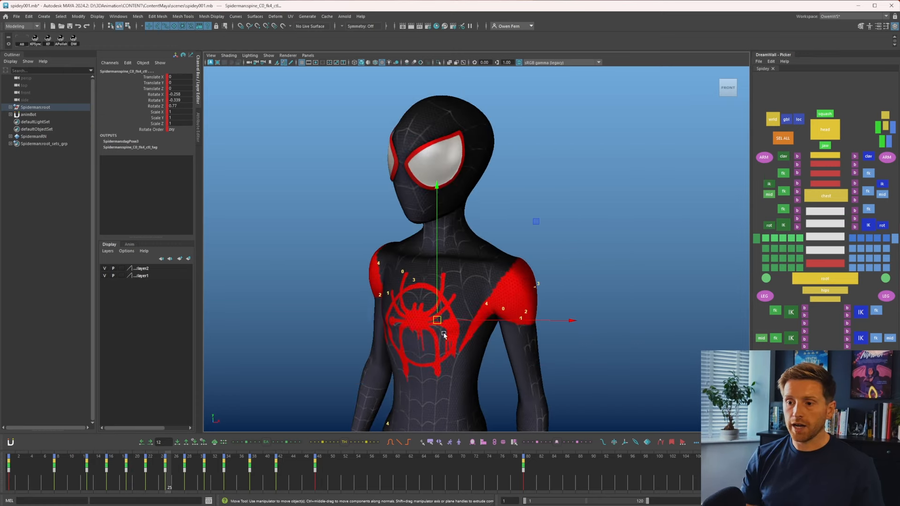
key("e")
left_click_drag(368, 328, 372, 299)
key("period")
key("period")
key("period")
- Rotate the selected spine controls at frame 38 to about -2.23, 0.13, 0.66
key("comma")
key("comma")
key("period")
key("period")
key("period")
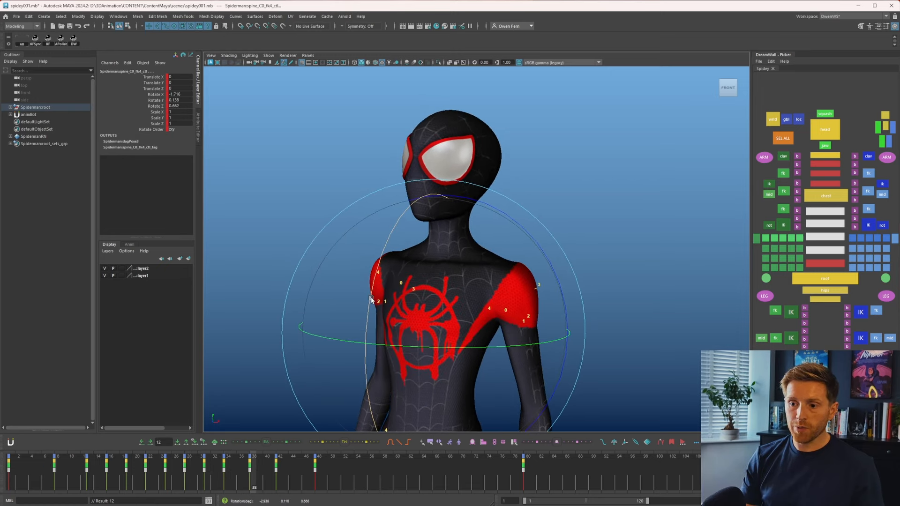
key("period")
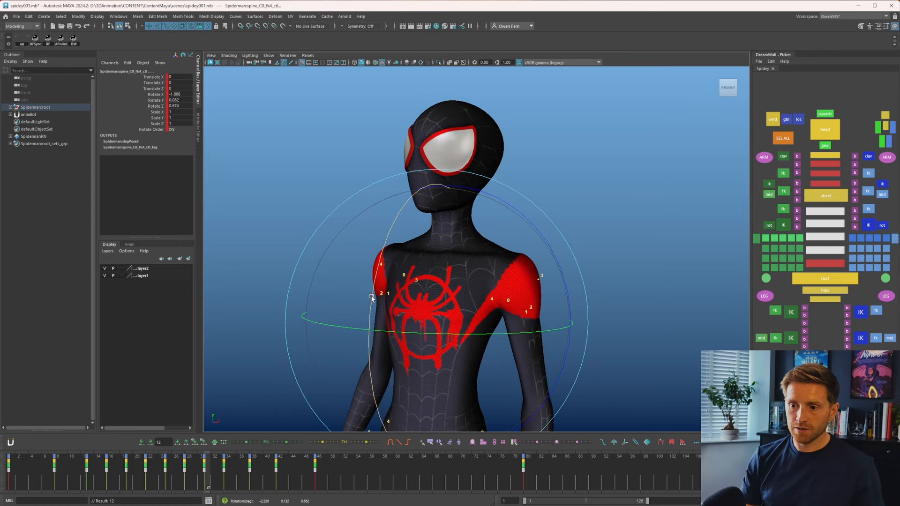
- Ease the spine controls' X rotation at frame 42 to about -1.9, and undo the trial rotation at frame 48
key("comma")
key("comma")
key("comma")
key("comma")
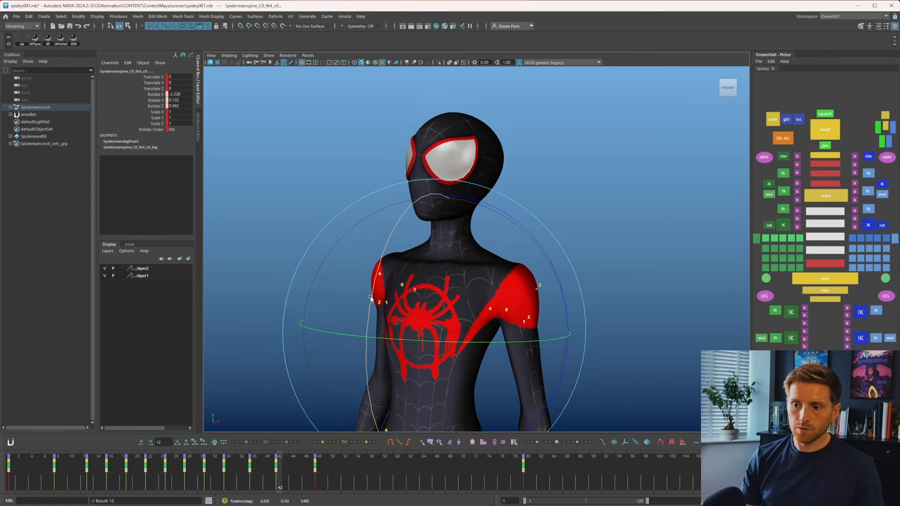
key("period")
key("period")
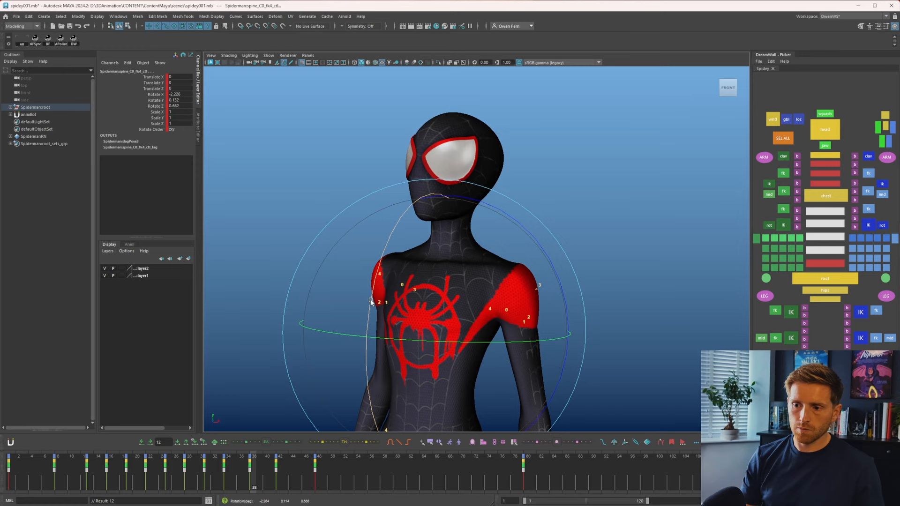
key("period")
key("period")
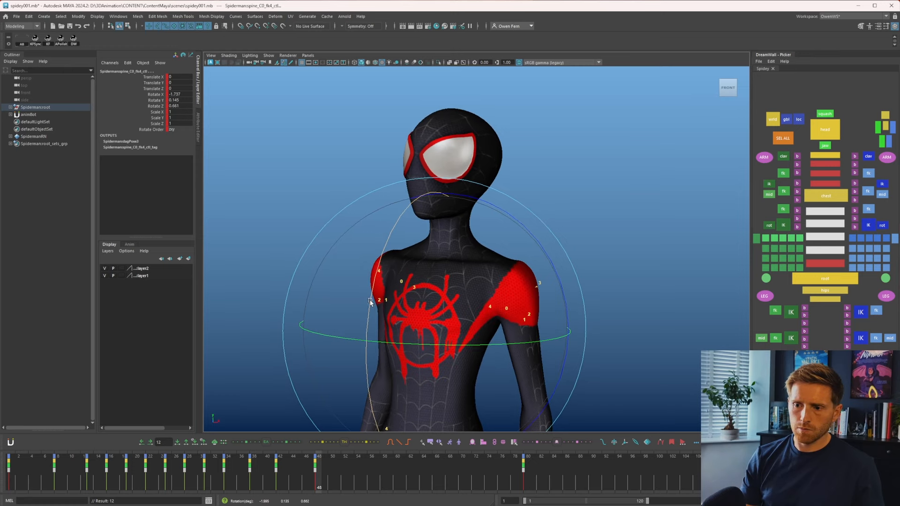
key("ctrl+z")
- Select all rig controls, move their frame 48 keys to frame 61, and key an in-between pose at frame 46
left_click(783, 138)
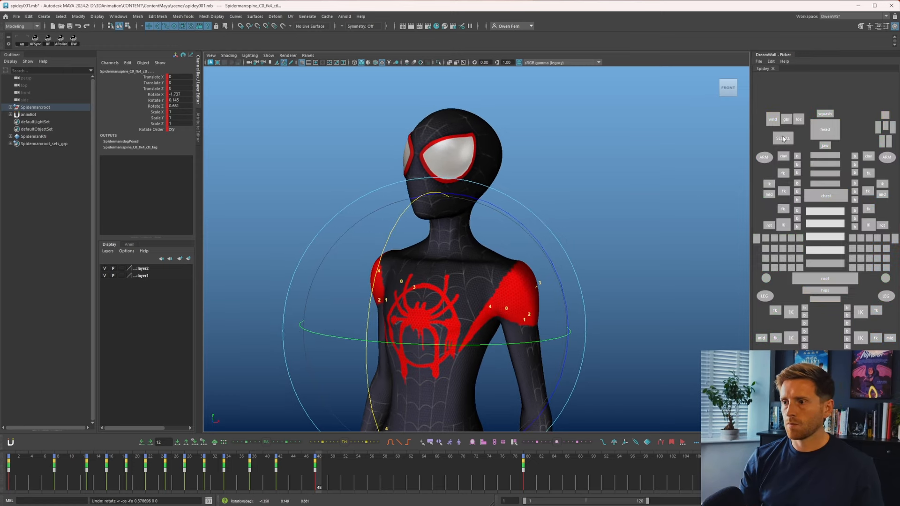
left_click_drag(271, 486, 306, 481)
key("s")
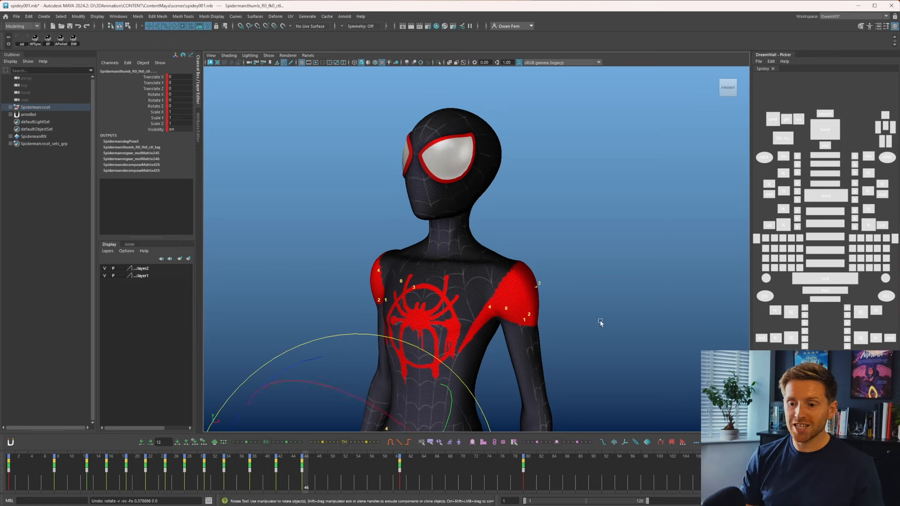
- Select all the spine controls and rotate them very slightly at frame 46, comparing with the neighbouring keys
left_click(815, 263)
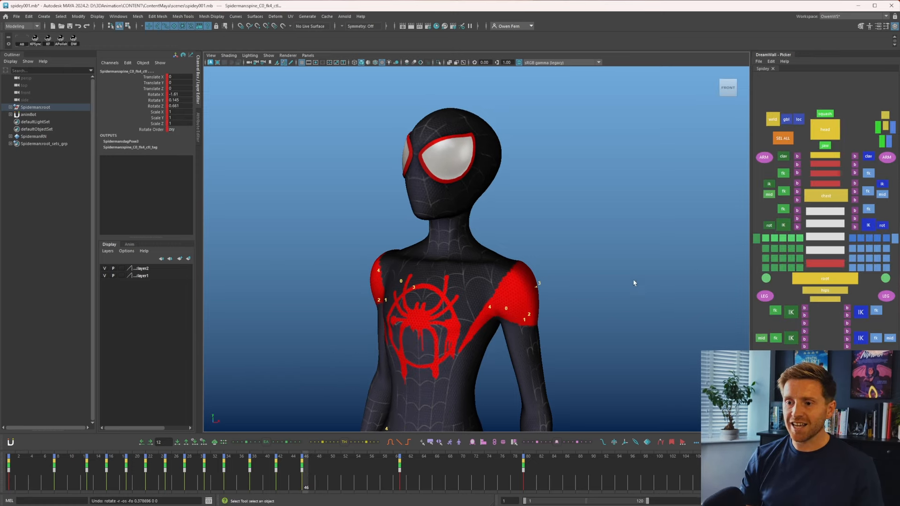
left_click(817, 264, "shift")
key("comma")
key("period")
key("e")
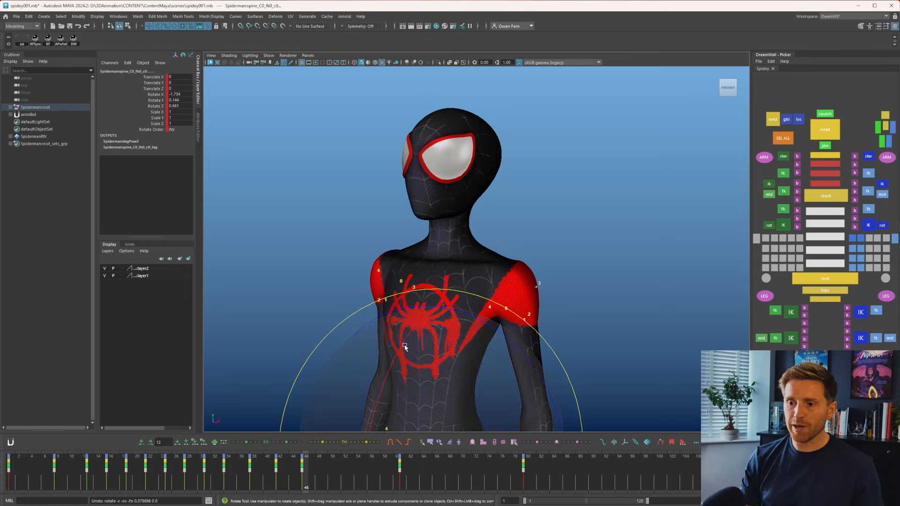
left_click_drag(403, 346, 408, 348)
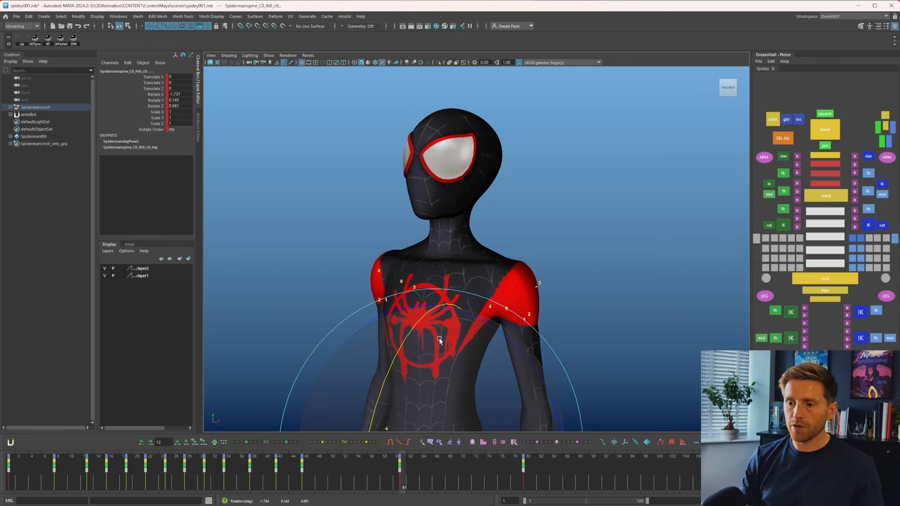
key("comma")
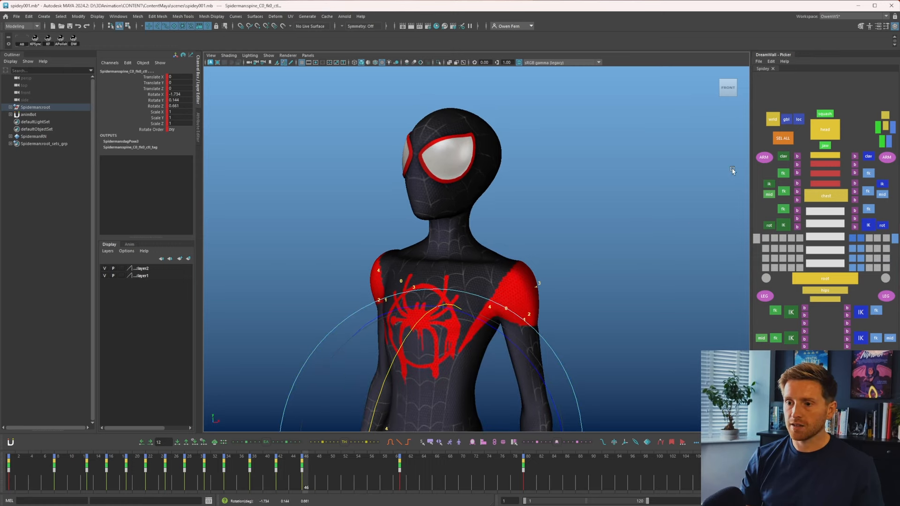
- Select the lowest neck control and compare its pose on the keys from frame 28 onward
left_click(823, 133)
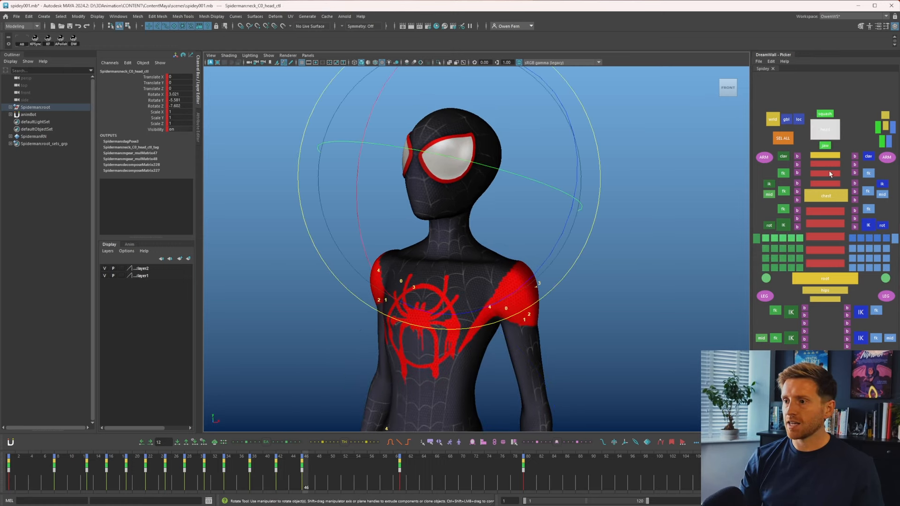
left_click(831, 185)
key("comma")
key("comma")
key("comma")
key("comma")
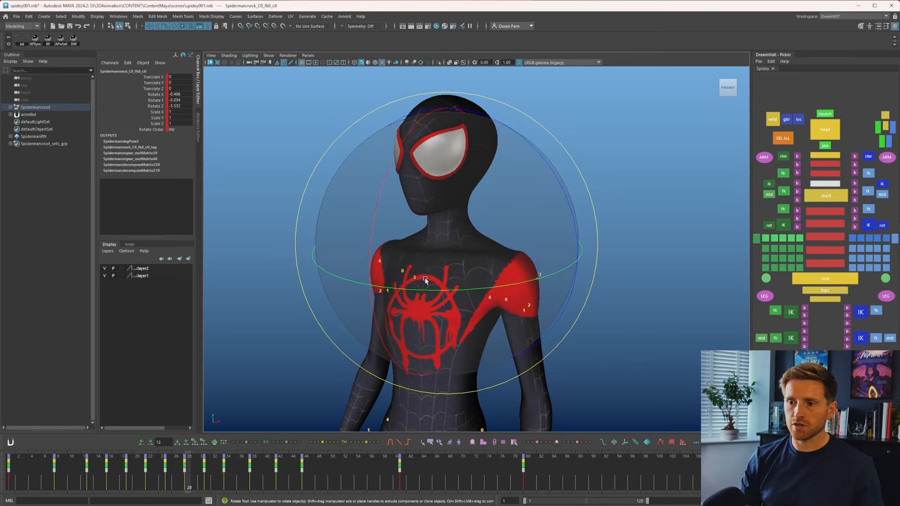
key("comma")
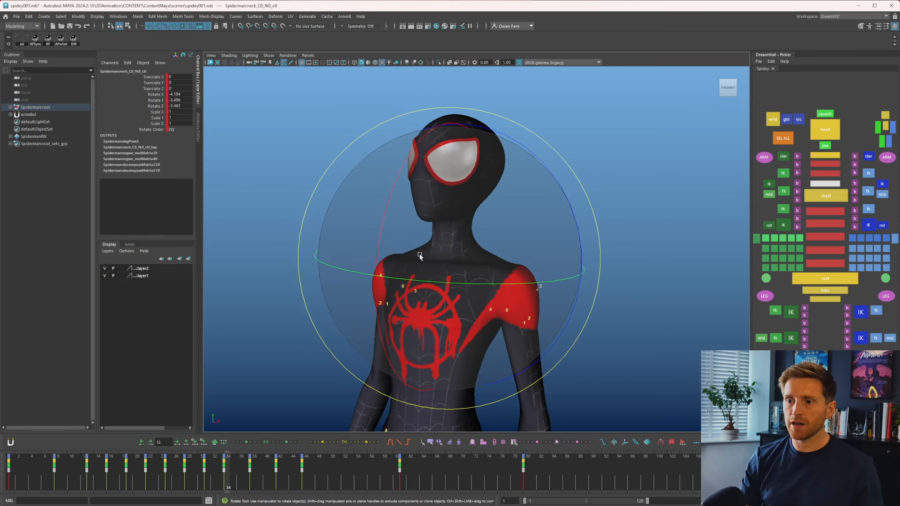
key("period")
key("period")
- Rotate the head control to about 1.33, -5.59, -7.26 at frame 34 and about 5.65, -6.06, -8.09 at frame 46
left_click(835, 130)
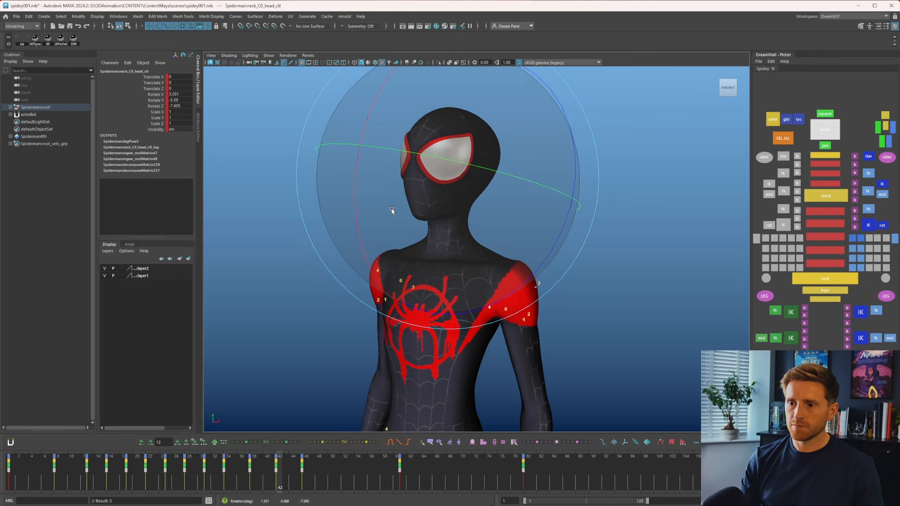
key("period")
key("comma")
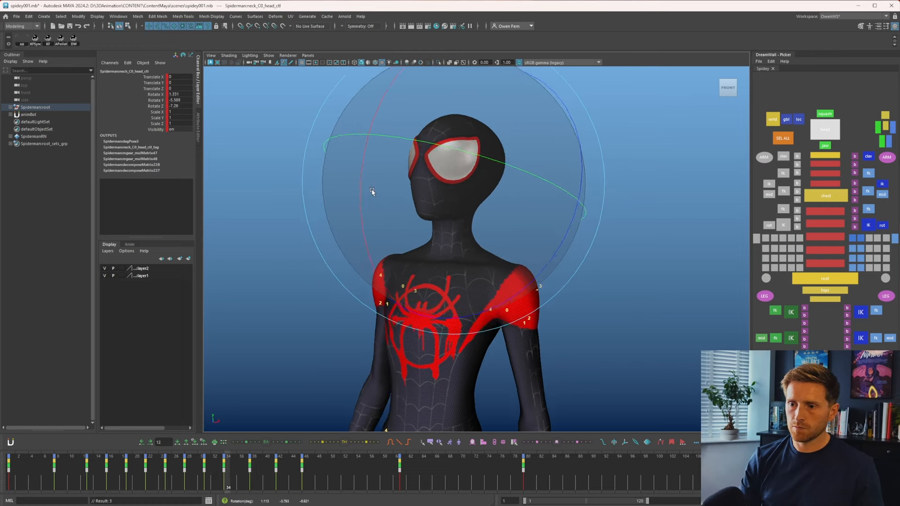
key("period")
key("period")
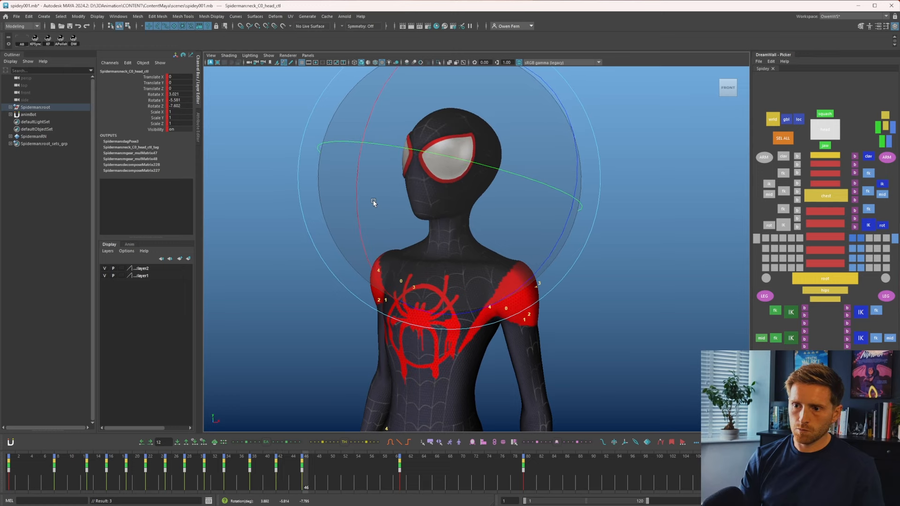
key("period")
key("alt+v")
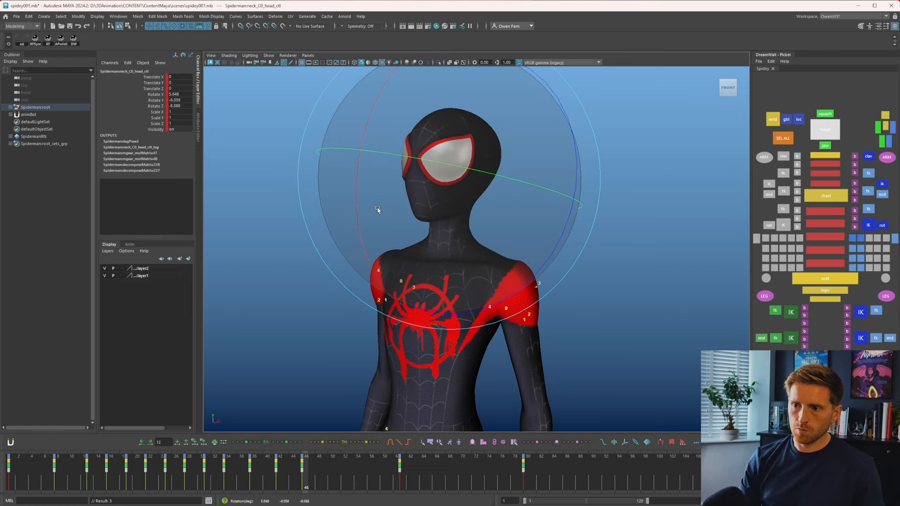
- Select all rig controls, key an in-between pose at frame 51, and play back the settle
left_click(784, 138)
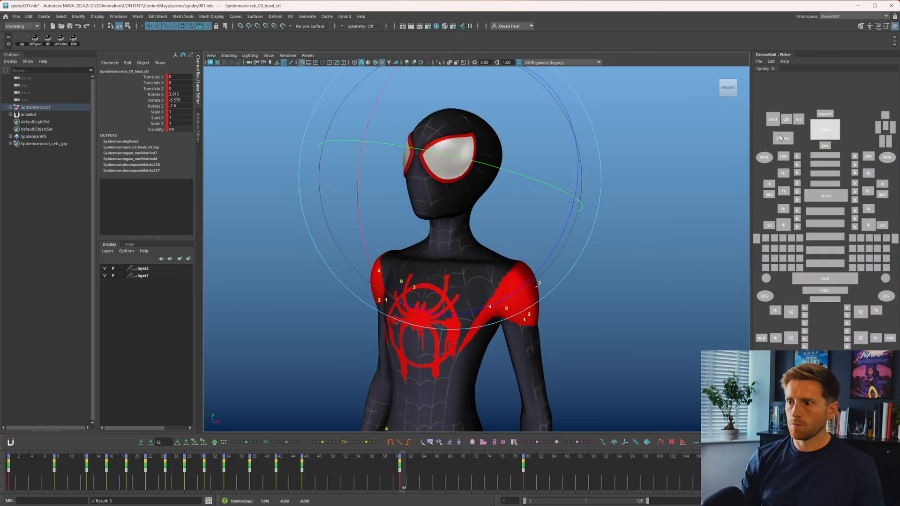
left_click_drag(185, 479, 202, 479)
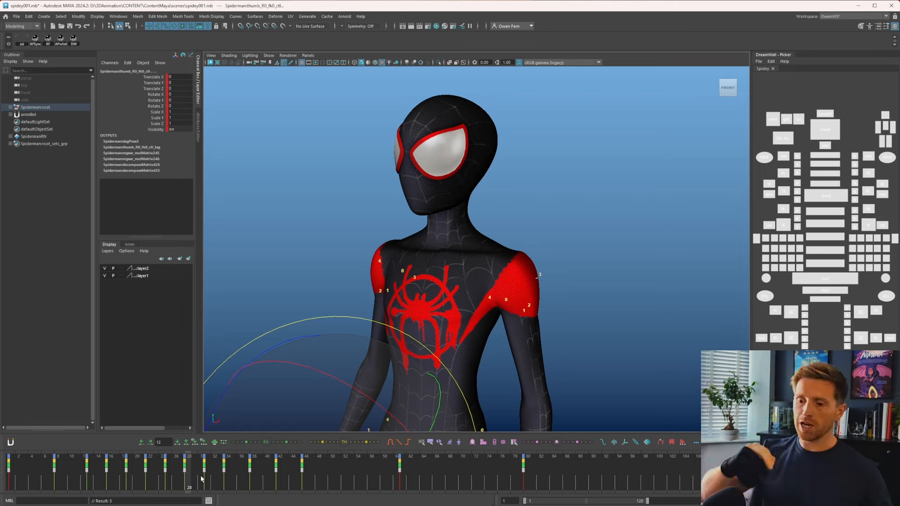
mouse_move(201, 478)
left_mouse_down()
mouse_move(338, 479)
mouse_move(211, 479)
left_mouse_up()
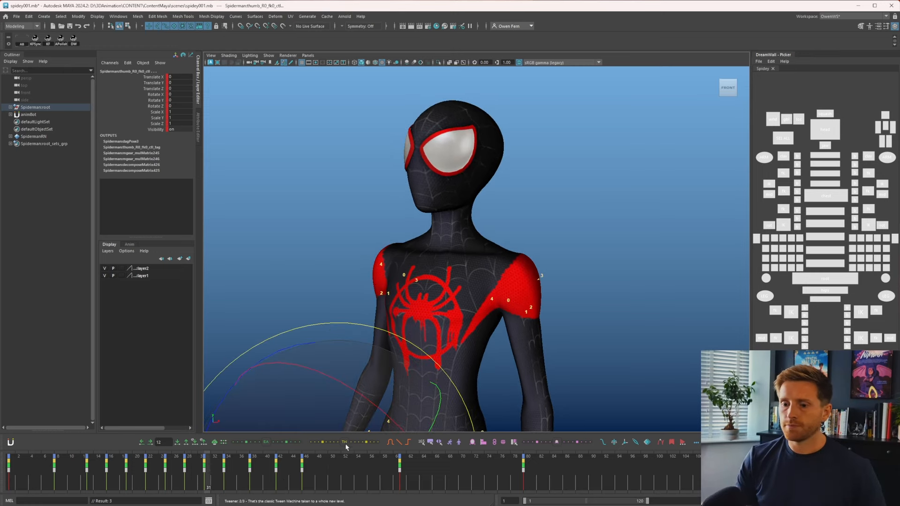
left_click(337, 468)
key("alt+v")
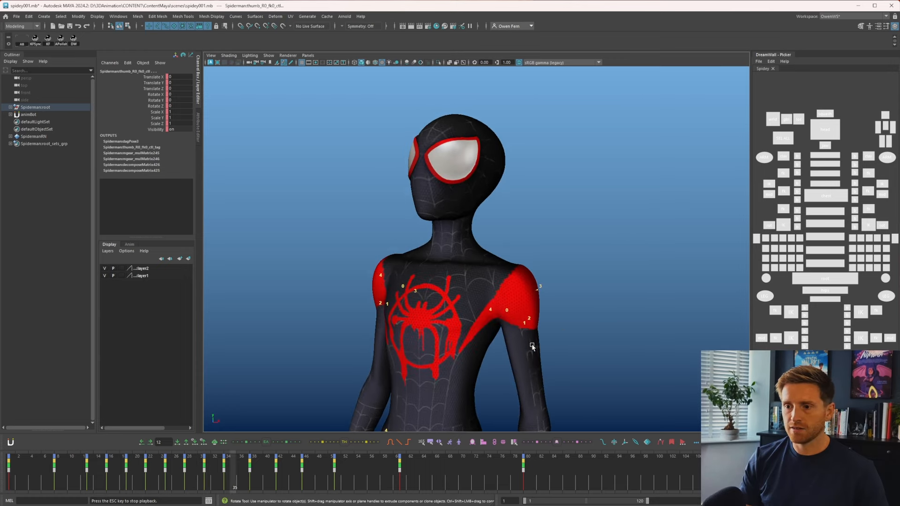
key("Escape")
- Select all the spine controls and ease their X rotation to about -1.48 at frame 51, comparing with the neighbouring keys
left_click_drag(825, 215, 830, 264)
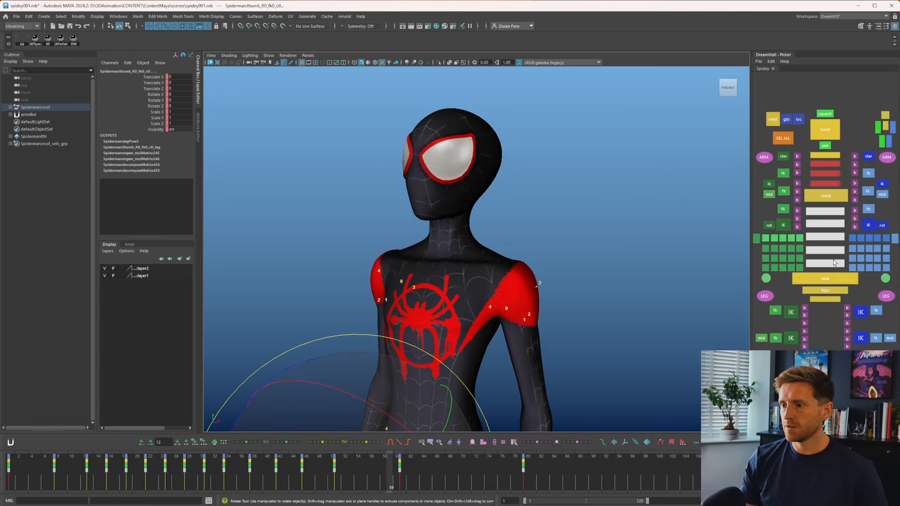
key("comma")
key("comma")
key("comma")
key("comma")
key("period")
key("period")
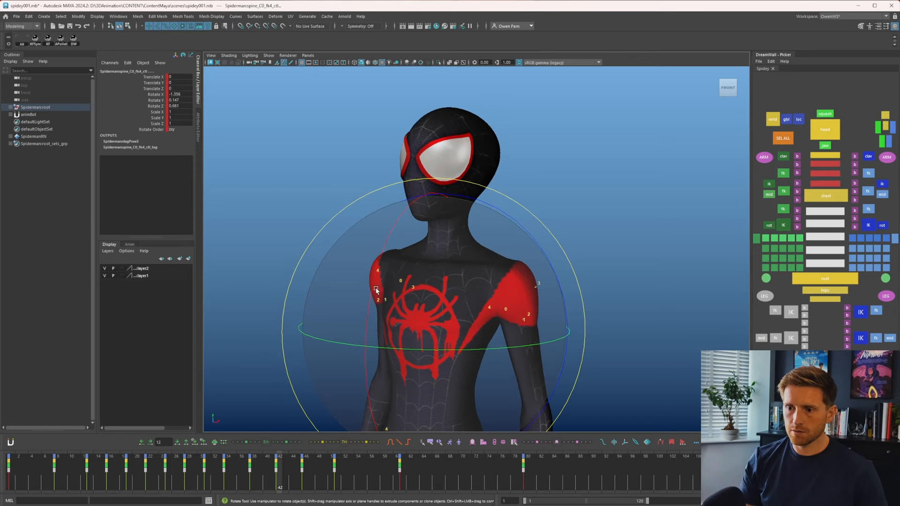
key("period")
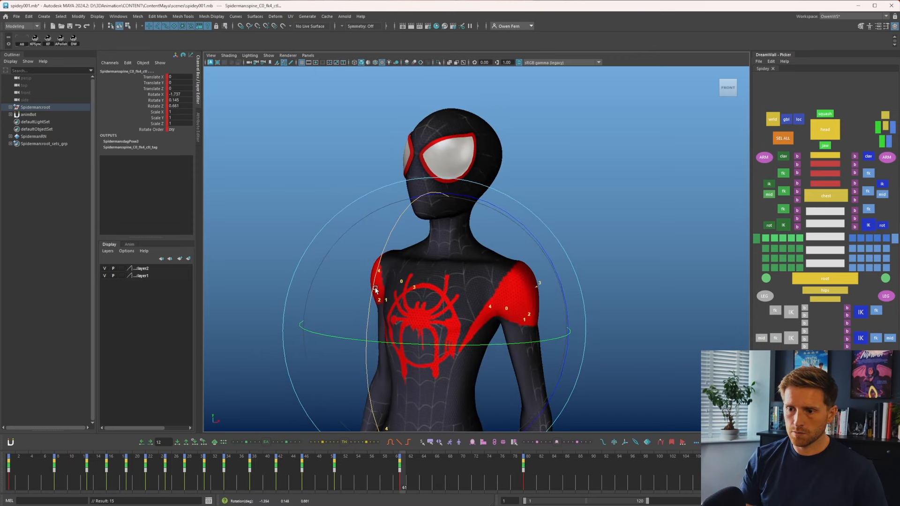
left_click_drag(374, 288, 374, 292)
key("comma")
key("period")
key("comma")
key("comma")
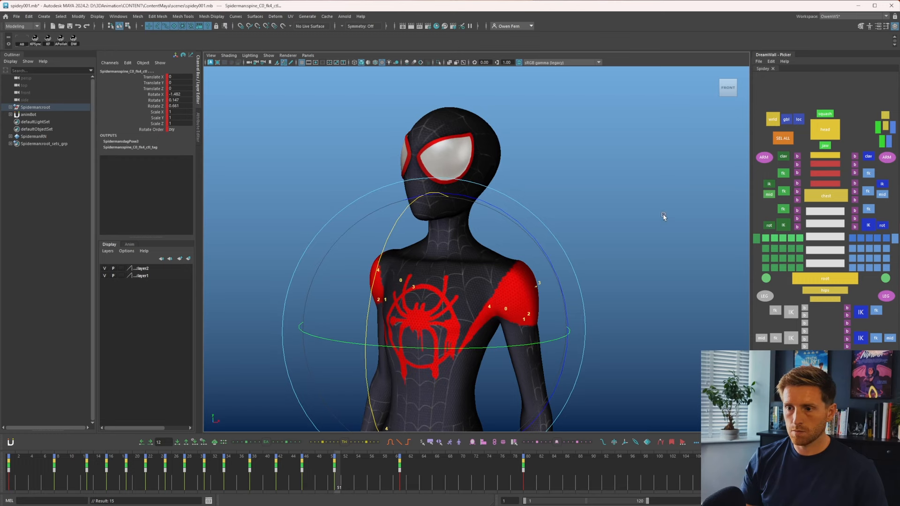
- Select the head control and compare its pose on the keys around frame 51
left_click(825, 129)
key("period")
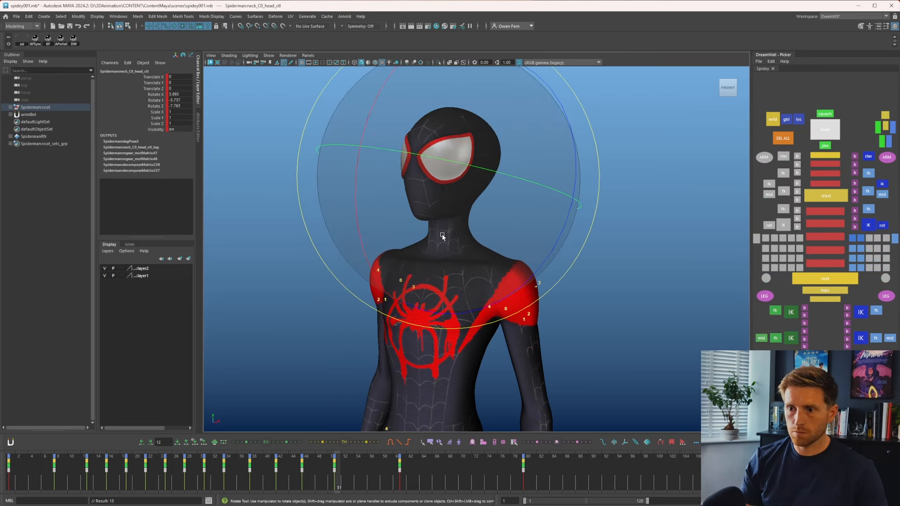
key("comma")
key("comma")
key("period")
key("period")
key("period")
- Key in-between poses for all rig controls at frames 56 and 61, moving the existing frame 61 keys to frame 65
left_click(783, 139)
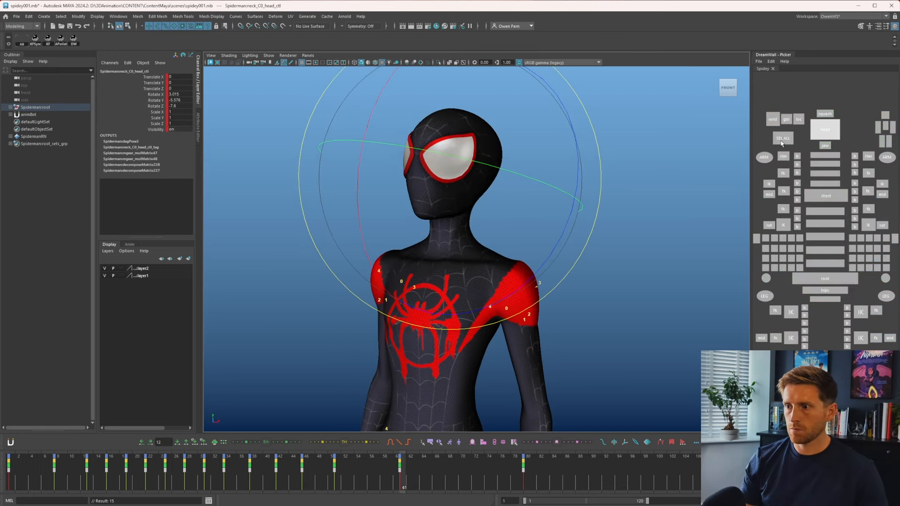
left_click(370, 472)
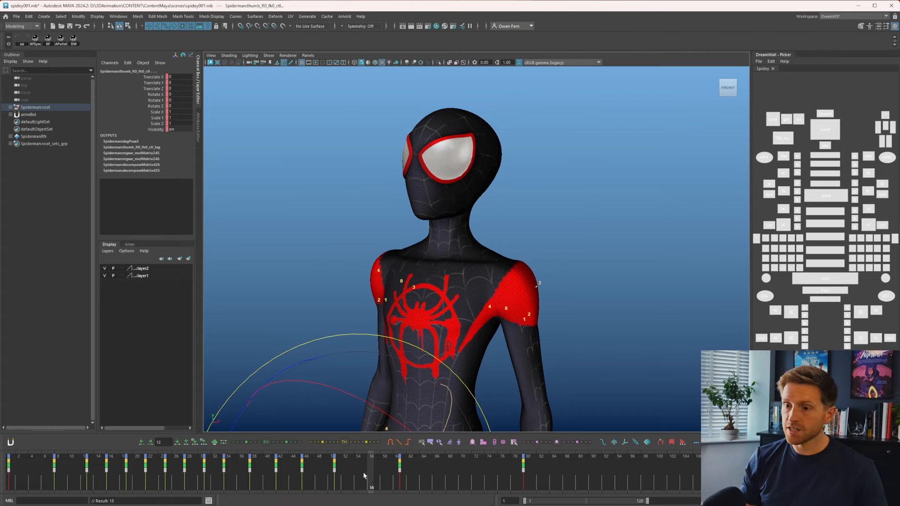
left_click(401, 488)
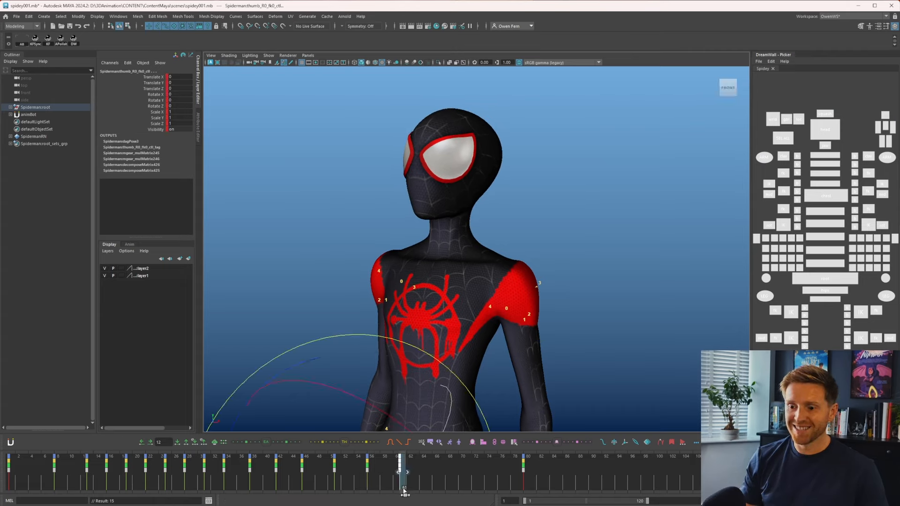
left_click(404, 480)
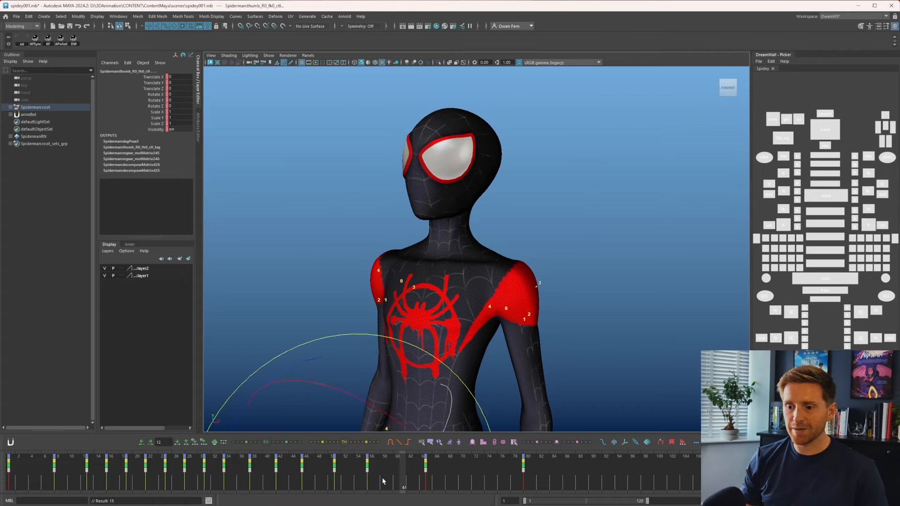
key("alt+v")
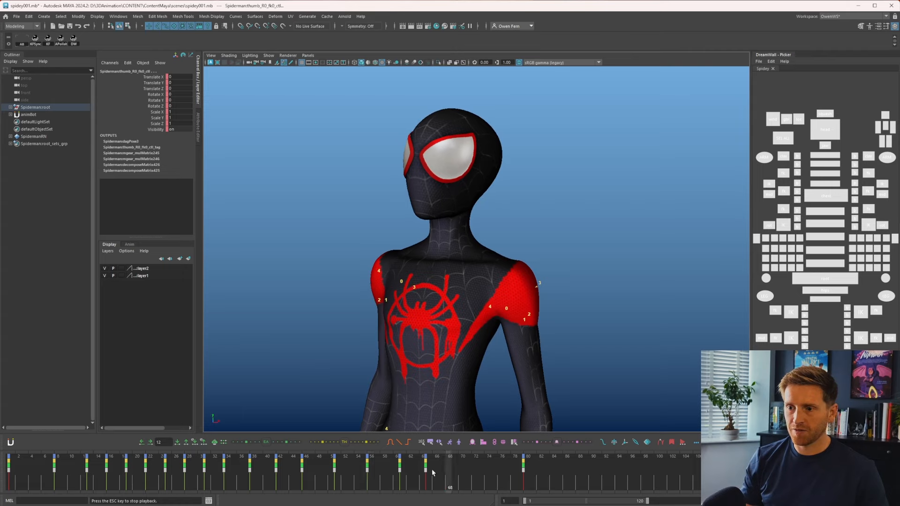
- Move the frame 65 keys to frame 69 and play back the extended settle
left_click(430, 490, "shift")
key("alt+v")
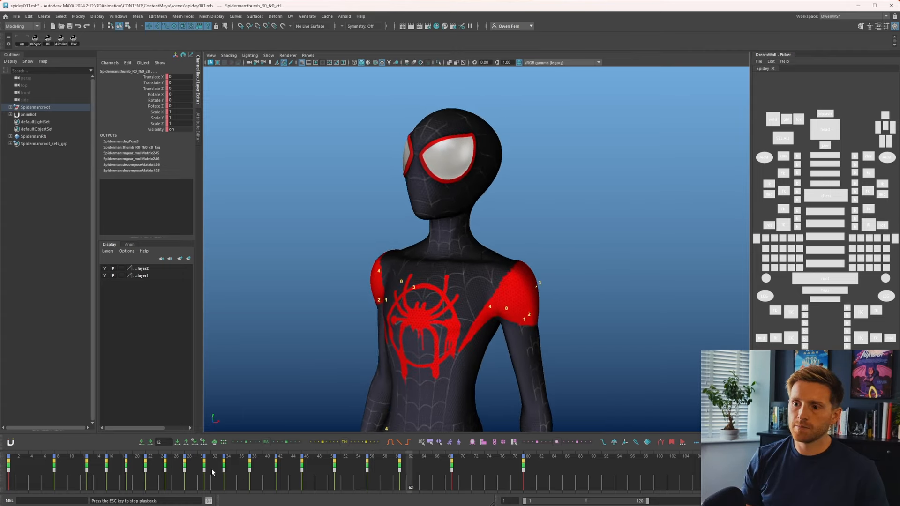
key("alt+v")
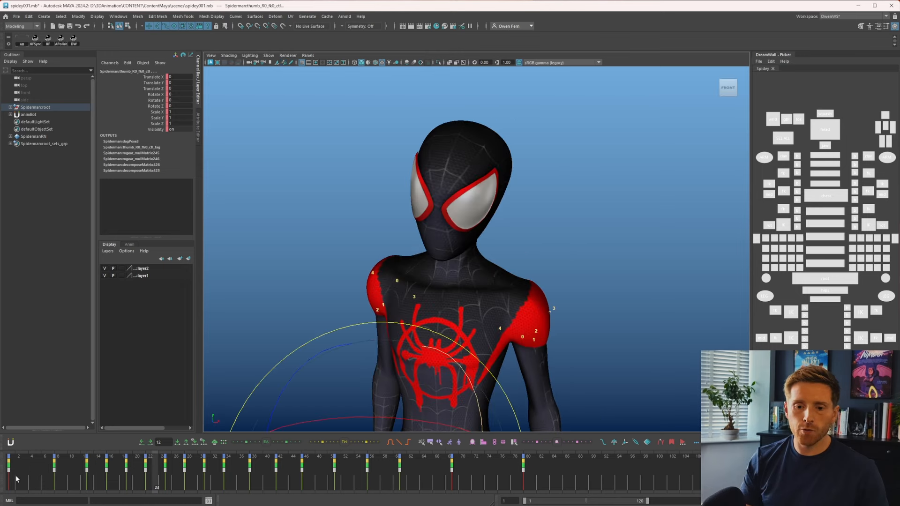
- Review the whole turn and its settle from the first frame through frame 69
left_click(12, 481)
left_click_drag(474, 483, 455, 478)
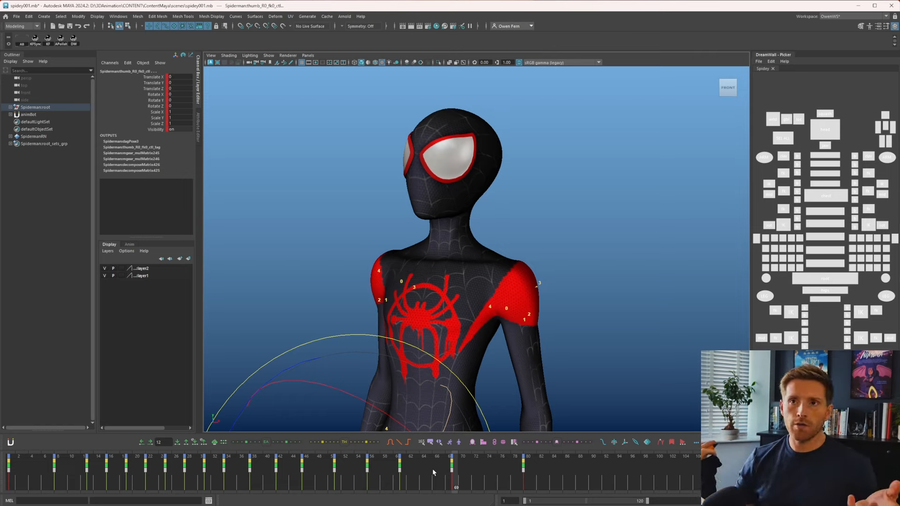
key("alt+v")
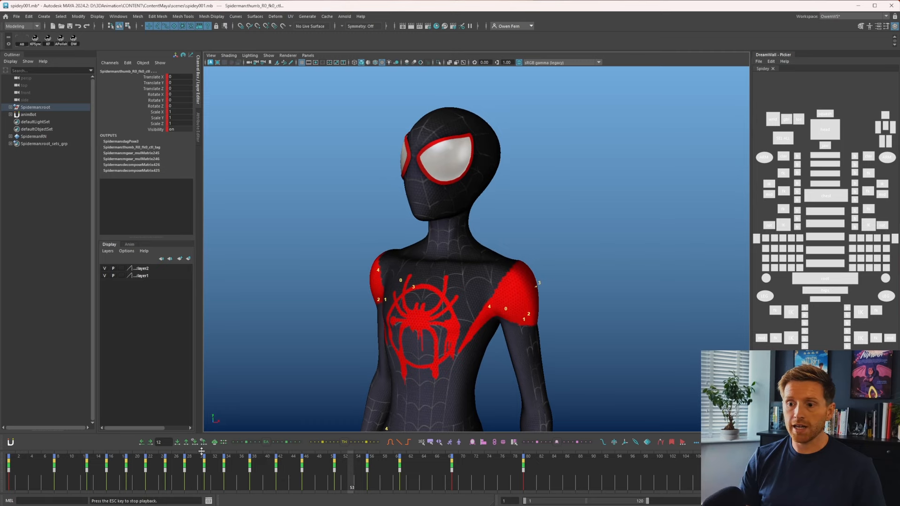
key("alt+v")
left_click(782, 173)
key("k")
left_click_drag(675, 277, 528, 268)
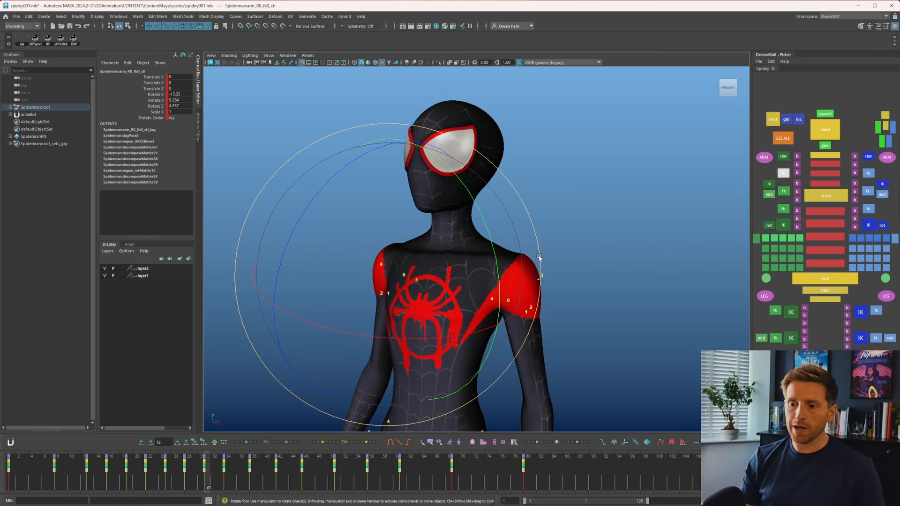
left_click_drag(538, 259, 540, 270)
key("ctrl+z")
- Select the left upper-arm FK control and rotate it slightly around frame 31, comparing with the neighbouring keys
left_click(869, 174)
left_click_drag(665, 273, 670, 282)
key("period")
key("period")
key("comma")
key("comma")
key("period")
key("period")
key("period")
key("period")
key("comma")
key("comma")
key("period")
key("comma")
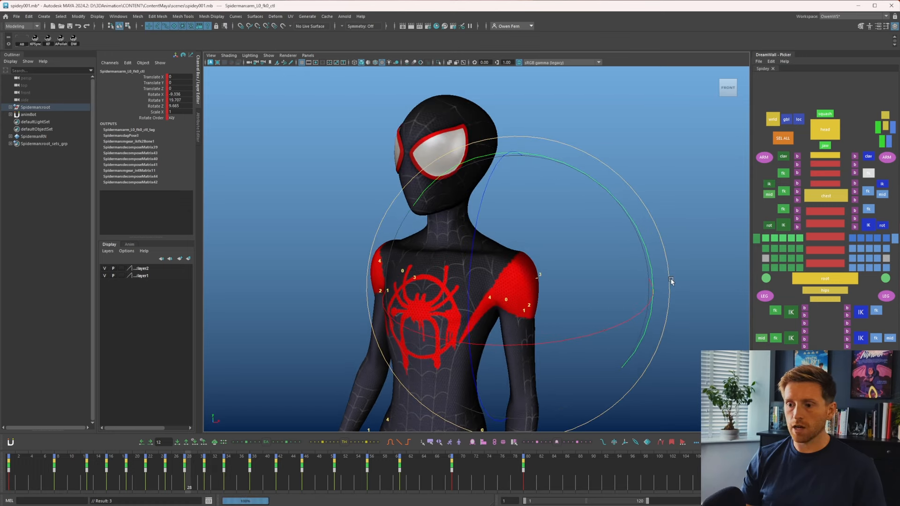
- Rotate the left upper-arm FK control at frame 42 to about Y 14.48 and Z 12.71, checking it against adjacent keys
key("period")
key("period")
key("comma")
key("comma")
key("period")
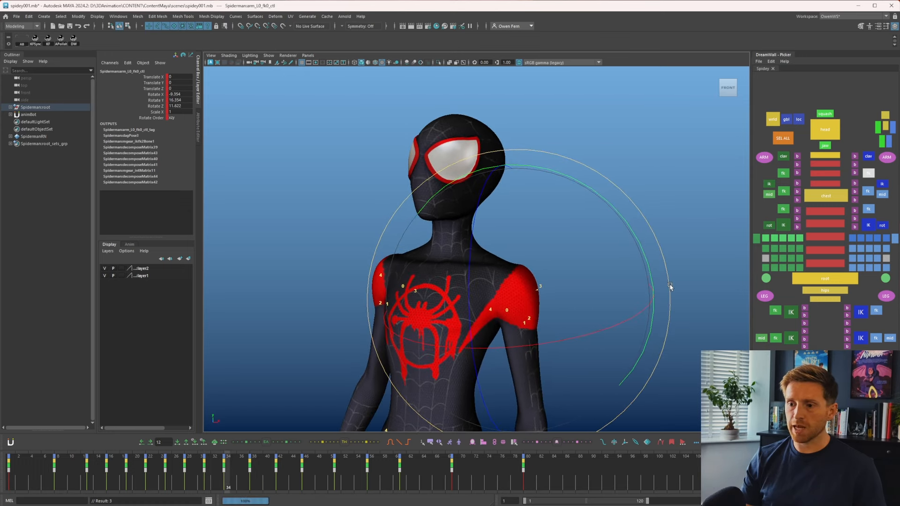
key("period")
left_click_drag(669, 284, 670, 282)
key("period")
key("period")
key("comma")
key("comma")
key("comma")
key("period")
key("period")
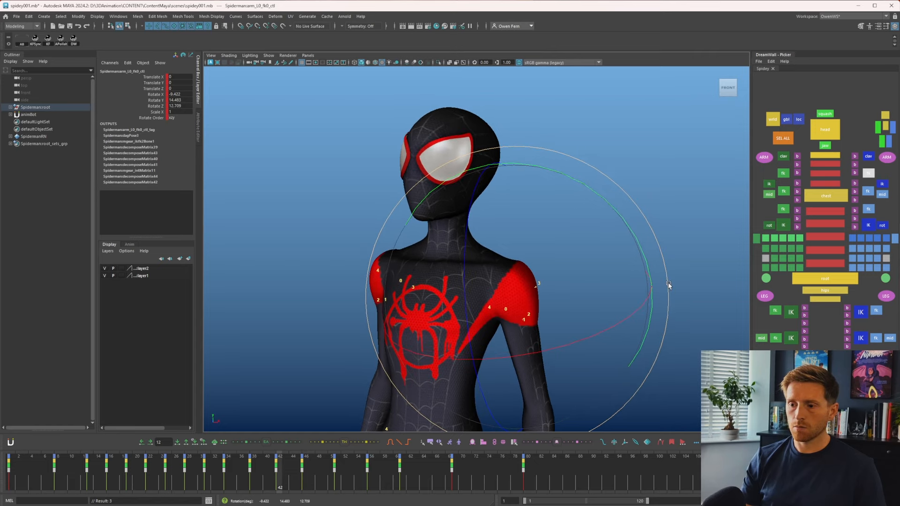
- Rotate the left upper-arm FK control at frame 56 to about Y 15.5 and Z 12.1, and play back the motion
key("period")
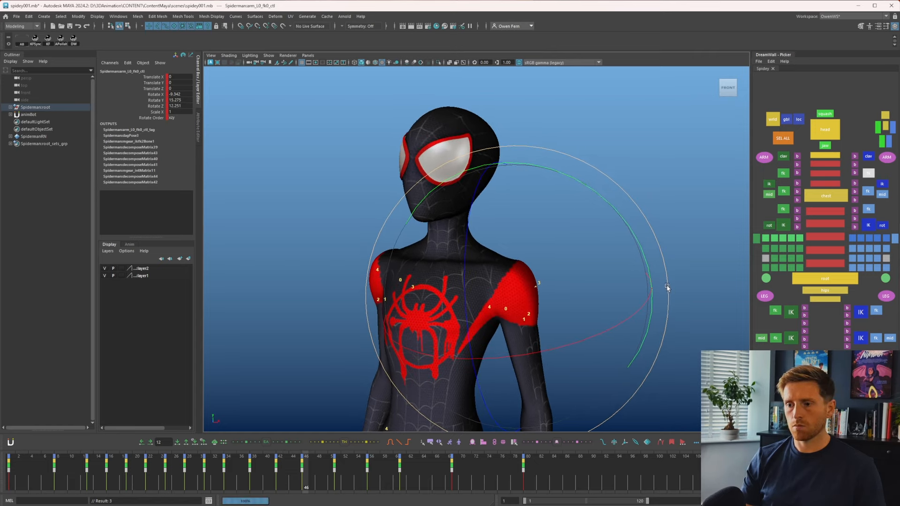
key("period")
key("period")
key("period")
key("period")
left_click_drag(667, 288, 668, 292)
key("comma")
key("comma")
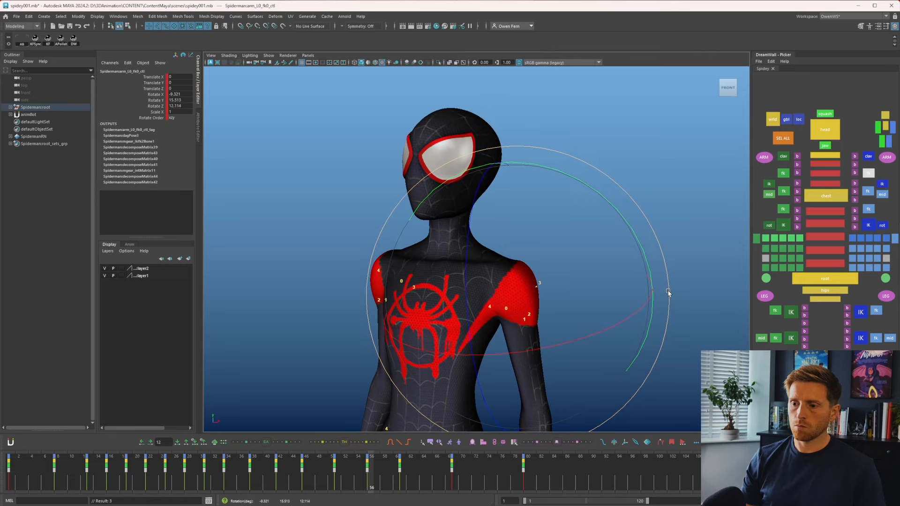
key("period")
key("alt+v")
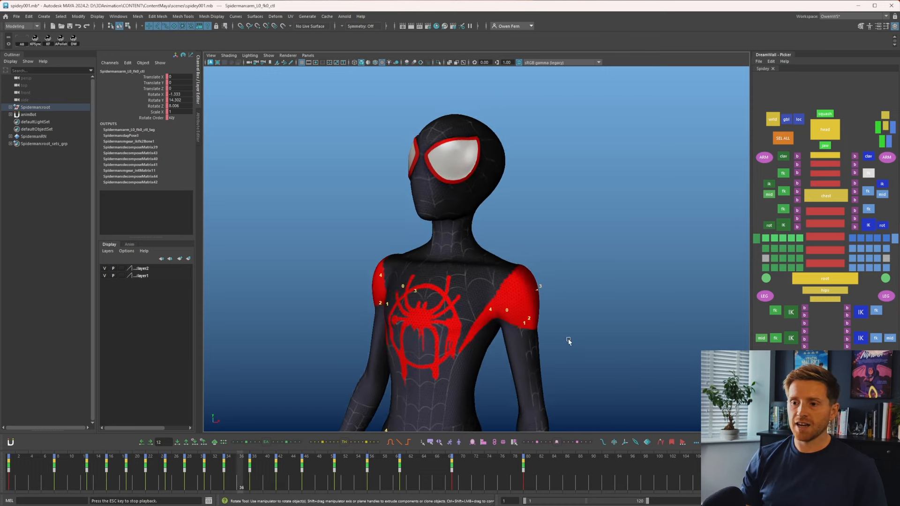
key("alt+v")
- Select the four spine FK controls and rotate them at frame 42 to about X -1.477
left_click_drag(847, 204, 827, 270)
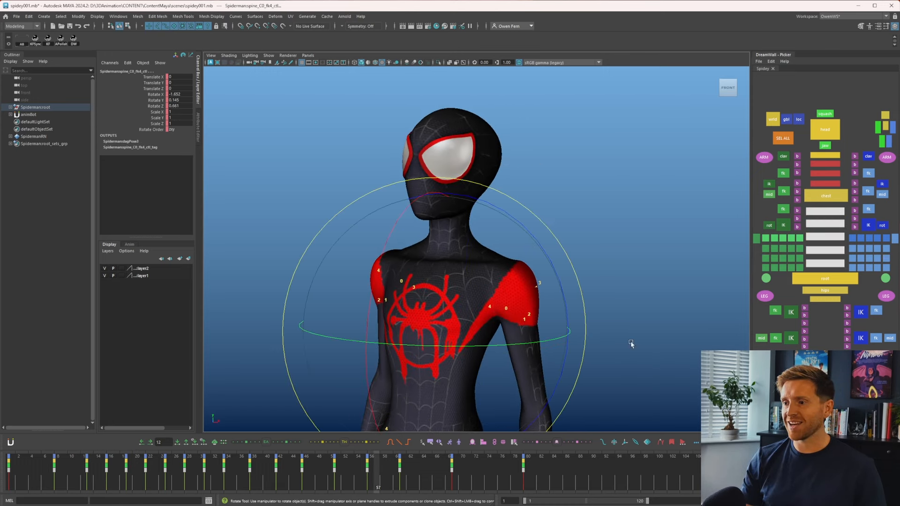
key("k")
left_click_drag(631, 344, 493, 339)
key("period")
key("period")
key("period")
key("period")
key("period")
key("period")
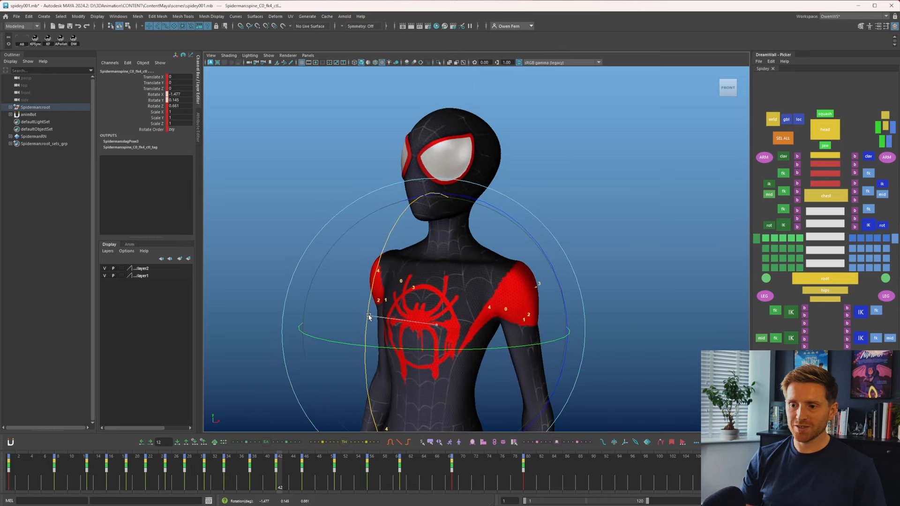
- Rotate the four spine FK controls to about X -1.598 at frame 46 and adjust them slightly at frame 51
key("period")
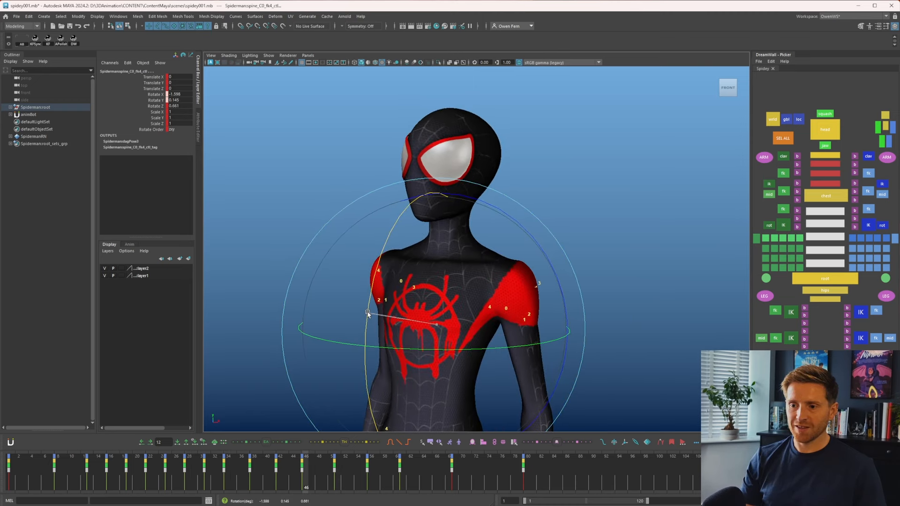
key("period")
key("period")
key("comma")
key("comma")
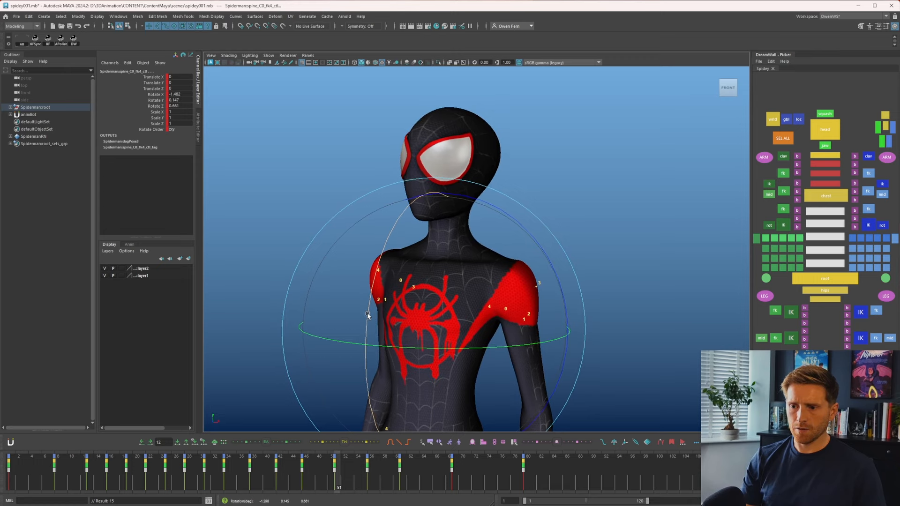
left_click_drag(367, 316, 367, 317)
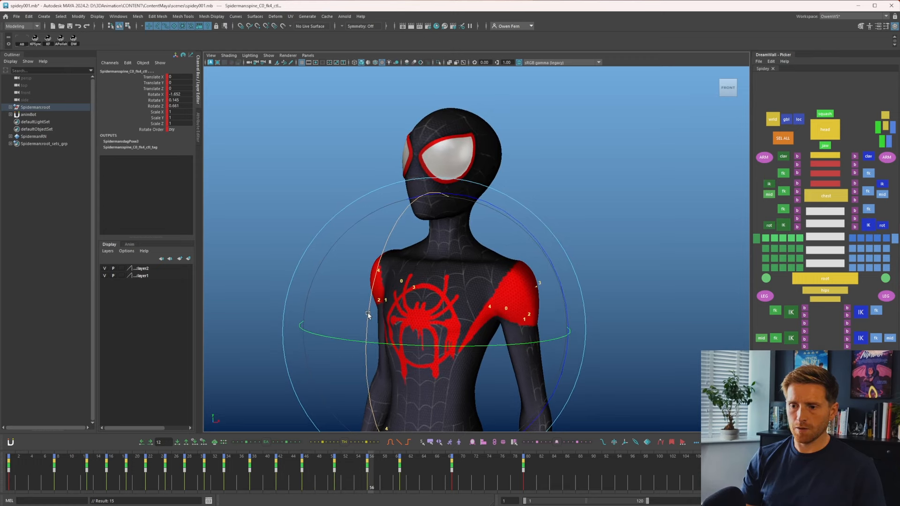
- Compare the adjusted spine keys with their neighbours, scrub through the turn and play it back
key("comma")
key("period")
key("period")
left_click_drag(234, 485, 161, 493)
key("alt+v")
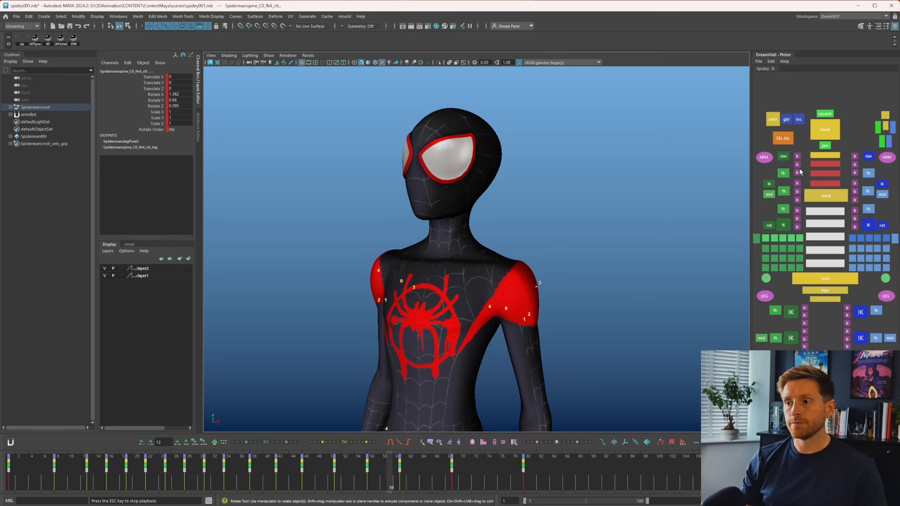
key("alt+v")
- Select all of the rig's controls, remove their last key from frame 80 and return to frame 69
left_click(784, 139)
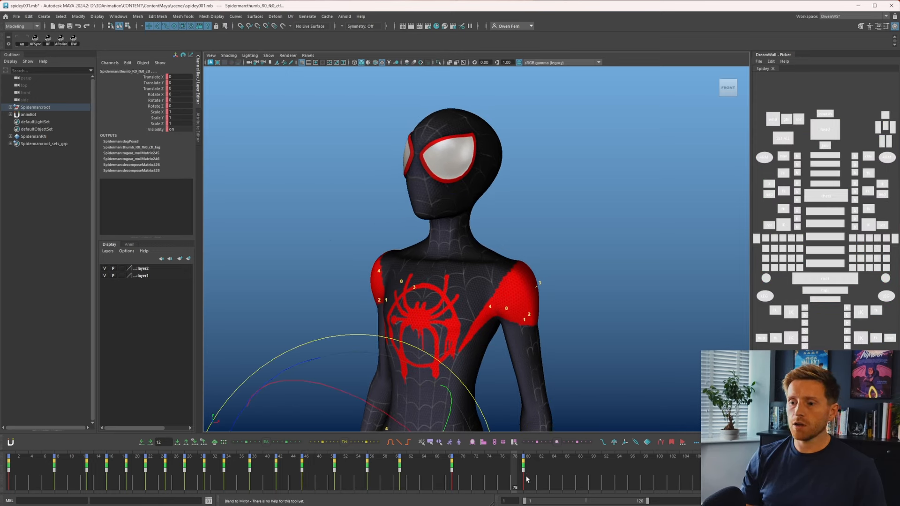
left_click(527, 479)
left_click(322, 443)
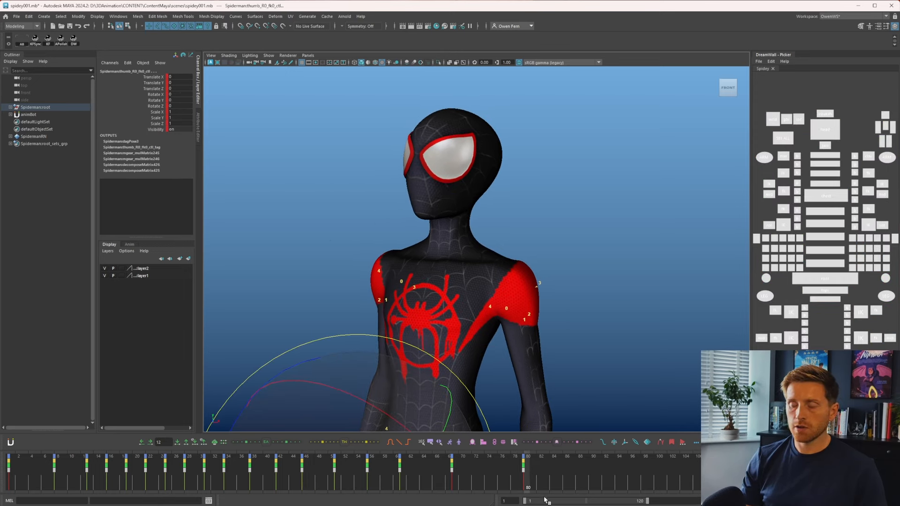
left_click_drag(455, 479, 586, 484)
left_click(462, 474)
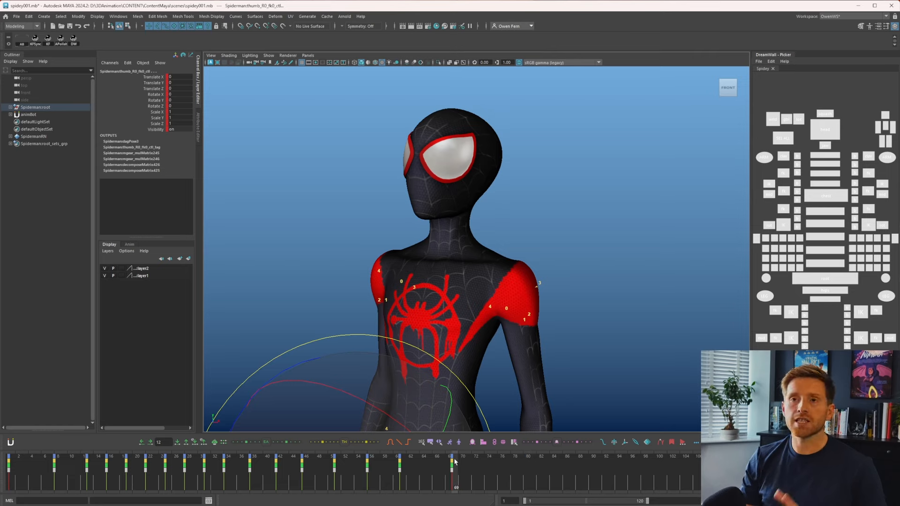
- Try clearing every control's keys before frame 69 and undo the deletion
left_click_drag(426, 469, 7, 469, "shift")
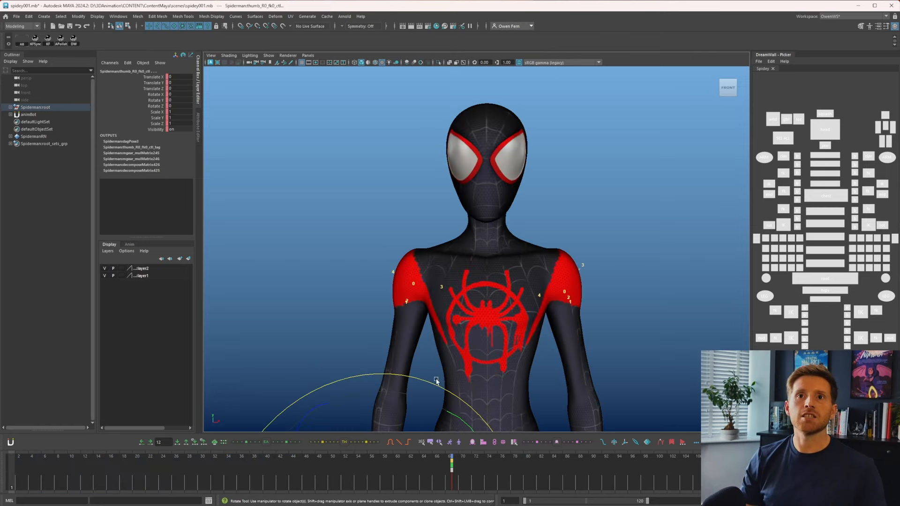
key("ctrl+z")
left_click_drag(440, 477, 420, 479)
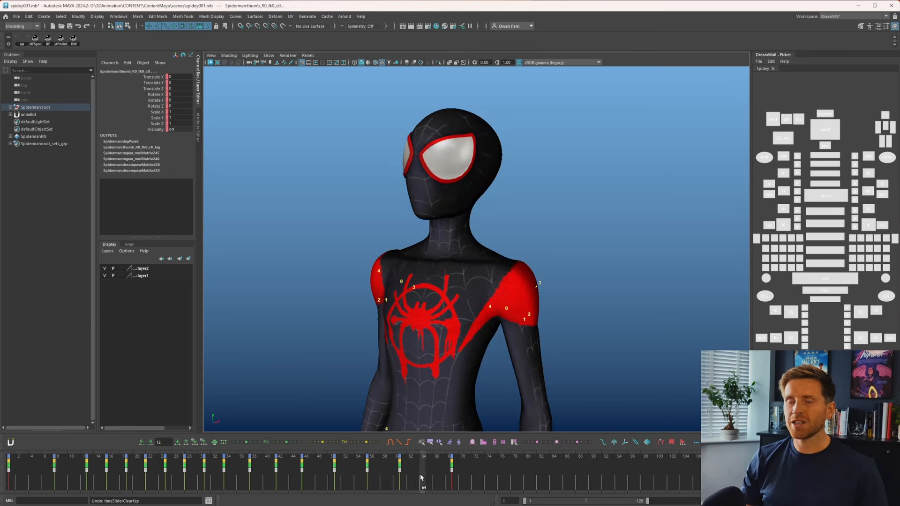
- Set the current frame to 69 and start the visible playback range at frame 67
left_click_drag(481, 471, 454, 471)
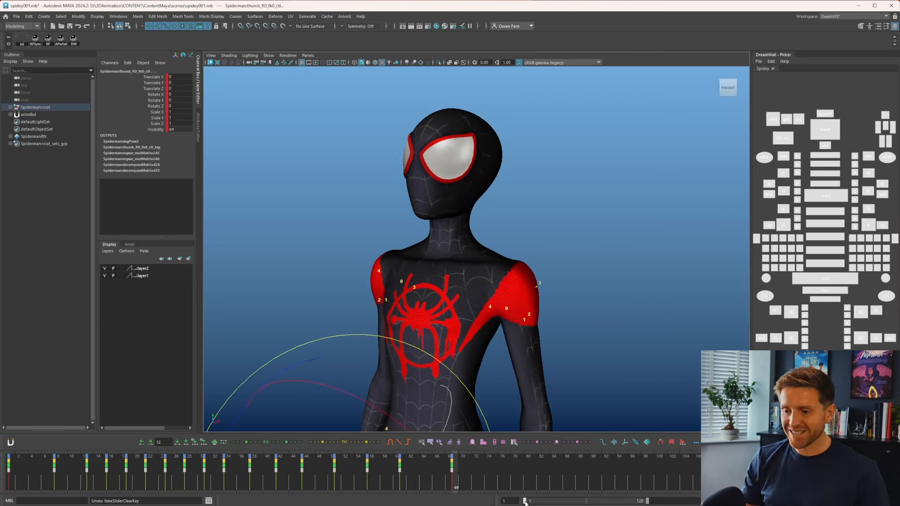
left_click_drag(525, 502, 589, 502)
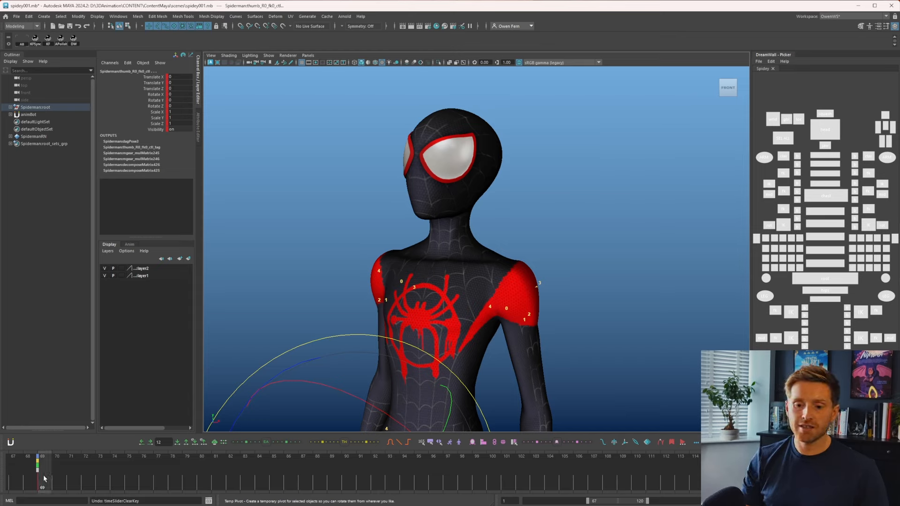
key("w")
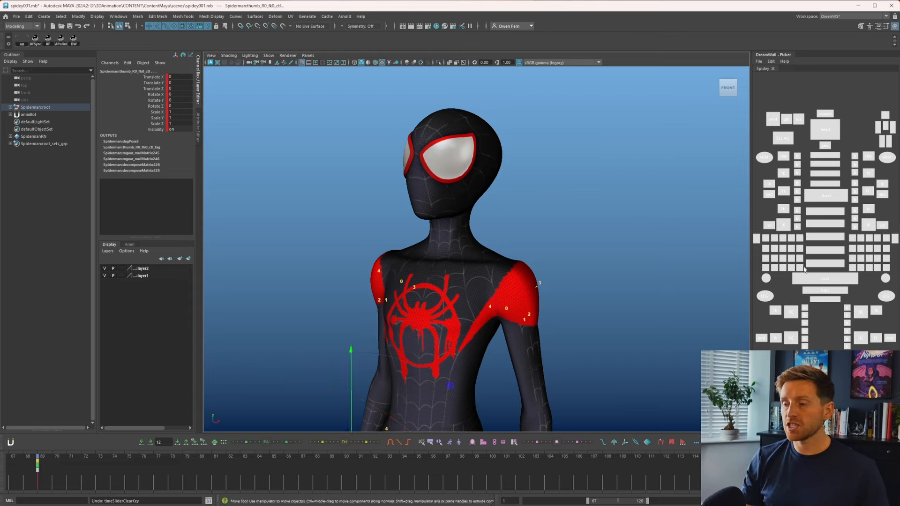
key("q")
- On the pose following frame 69, rotate the root body control to about X 4.825, Y -20.041, Z -4.228 and shift its X translation to about -11.647
left_click(829, 281)
key("e")
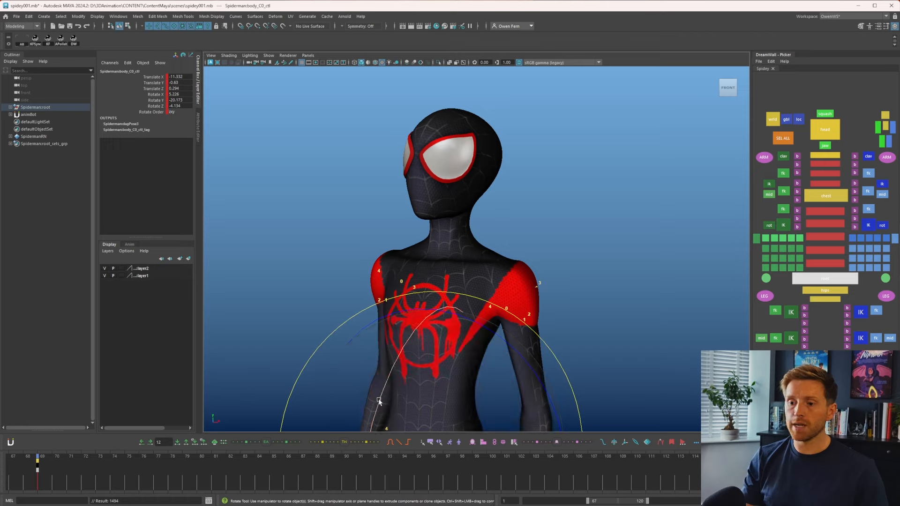
key("alt+period")
key("alt+comma")
key("w")
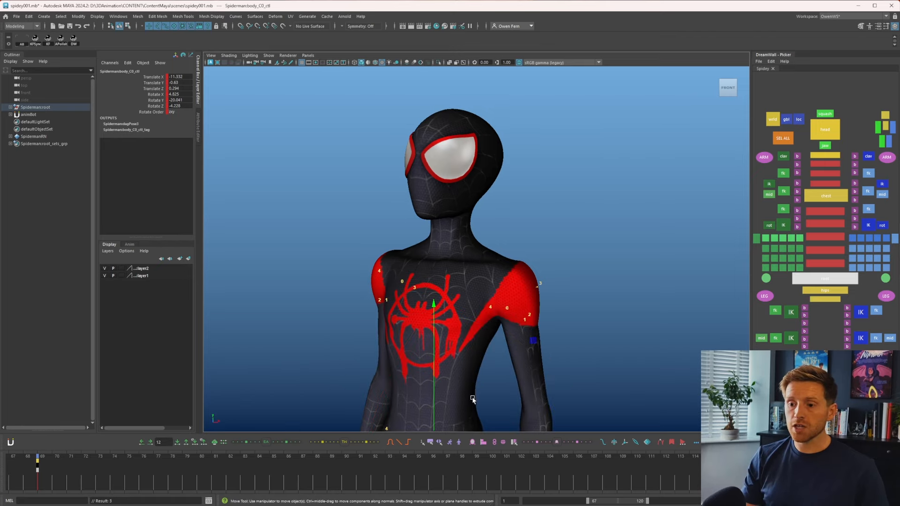
middle_click_drag(475, 400, 473, 400)
key("alt+period")
key("alt+comma")
key("alt+period")
key("alt+comma")
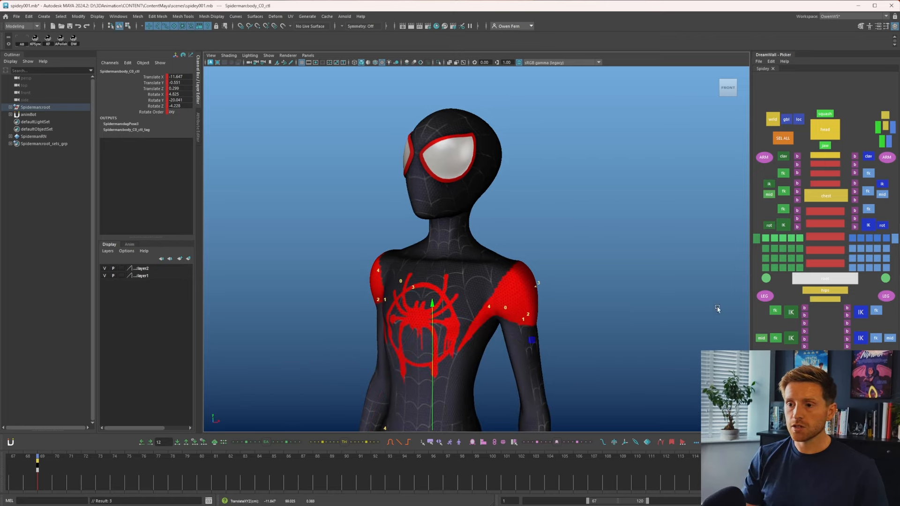
- Rotate the four spine FK controls on the hold's end pose to about X -1.869
left_click_drag(831, 205, 835, 266)
key("e")
left_click_drag(372, 292, 371, 298)
key("w")
- Rotate the right clavicle control slightly on the end pose and select the left clavicle control
key("q")
left_click(783, 156)
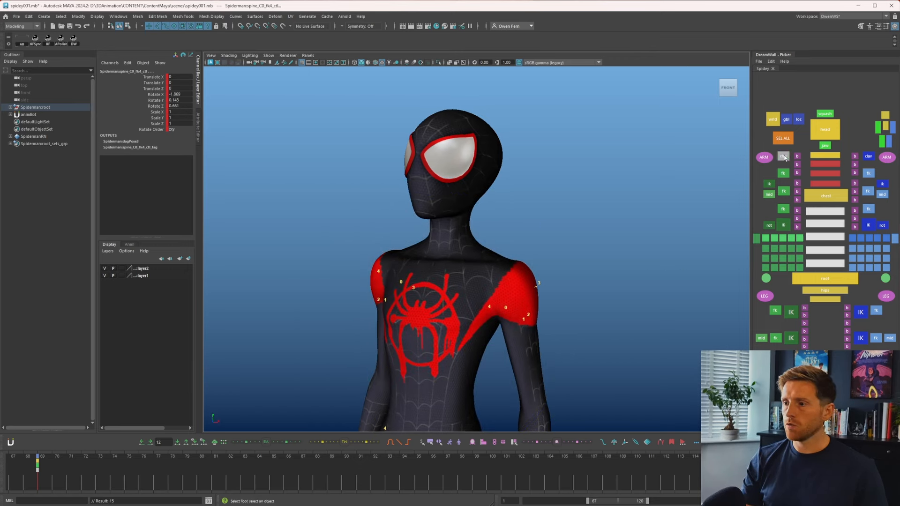
key("e")
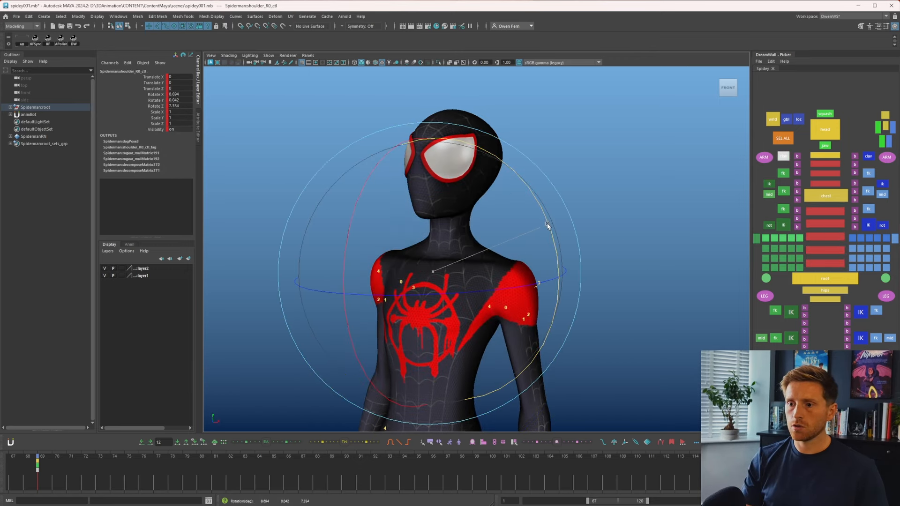
left_click_drag(548, 223, 521, 226)
left_click(869, 156)
key("q")
- Rotate the head control on the end pose to about Y -6.15 and Z -9.54
left_click(827, 131)
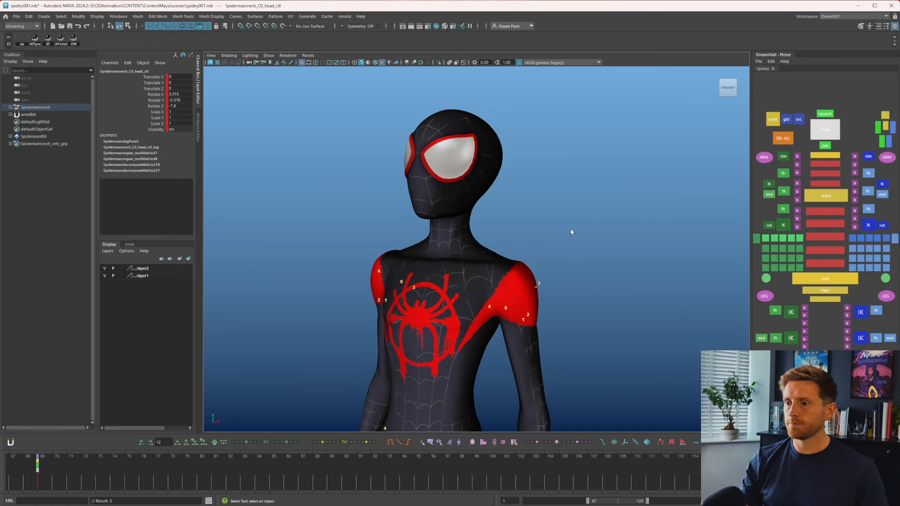
key("e")
left_click_drag(522, 222, 504, 251)
key("q")
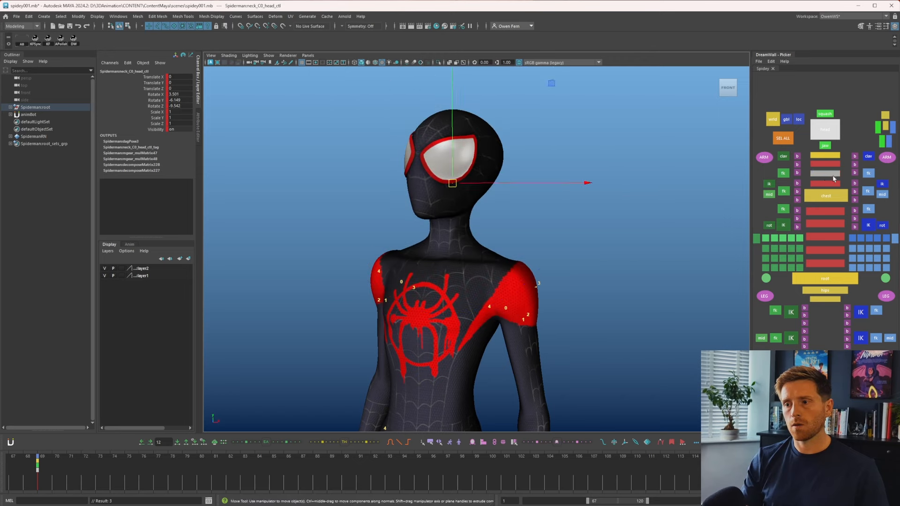
- Rotate the base neck FK control on the end pose to about Z -4.01, comparing it with frame 69
left_click(825, 183)
key("e")
left_click_drag(573, 195, 565, 197)
key("alt+period")
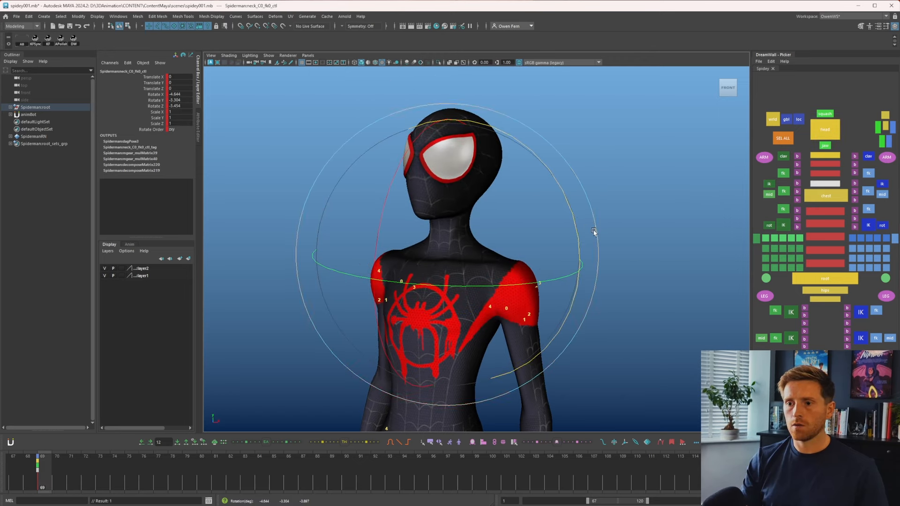
key("alt+comma")
key("alt+period")
key("alt+comma")
left_click_drag(388, 241, 392, 239)
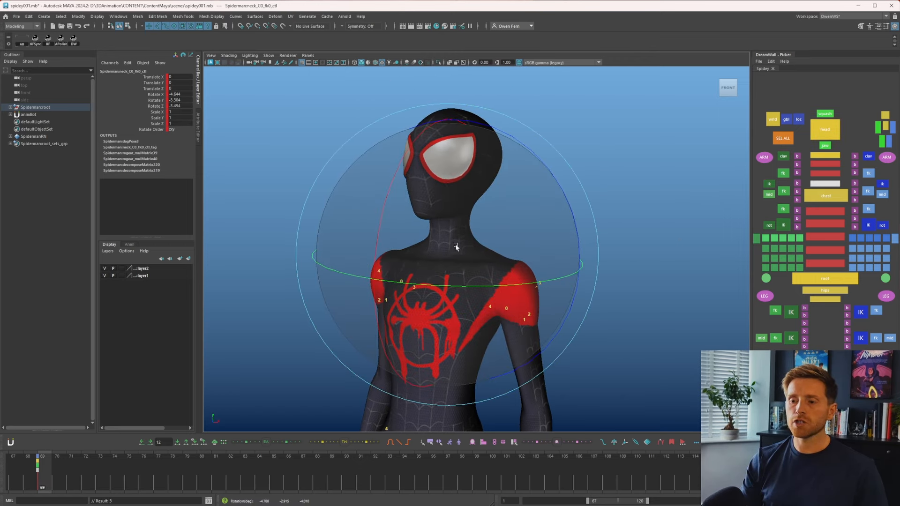
key("q")
- Rotate the four spine FK controls on the end pose to about X -1.887, comparing repeatedly with frame 69
left_click_drag(825, 215, 833, 265)
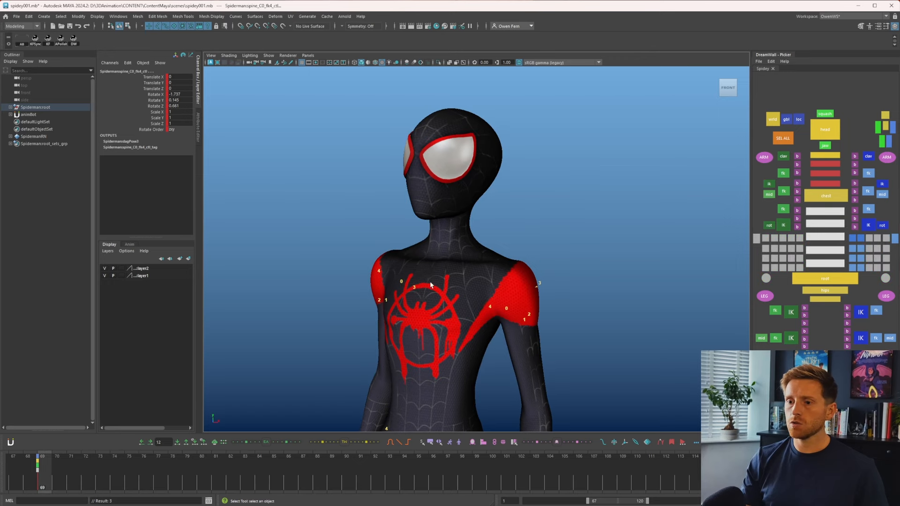
key("e")
left_click_drag(392, 281, 378, 281)
key("alt+period")
key("alt+comma")
key("alt+period")
key("alt+comma")
key("alt+period")
key("alt+comma")
key("comma")
key("period")
key("comma")
key("period")
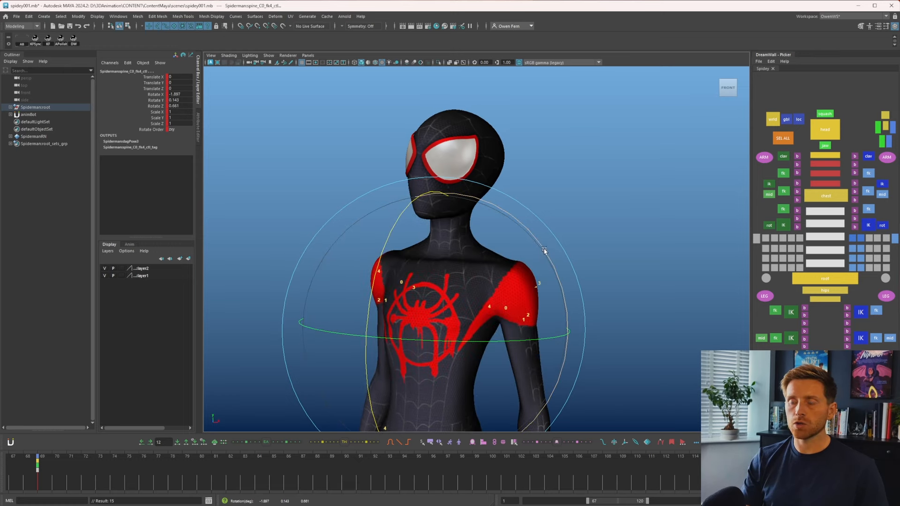
- Fine-tune the Z rotation of the four spine FK controls on the end pose and check it against frame 69
left_click_drag(542, 251, 543, 252)
key("comma")
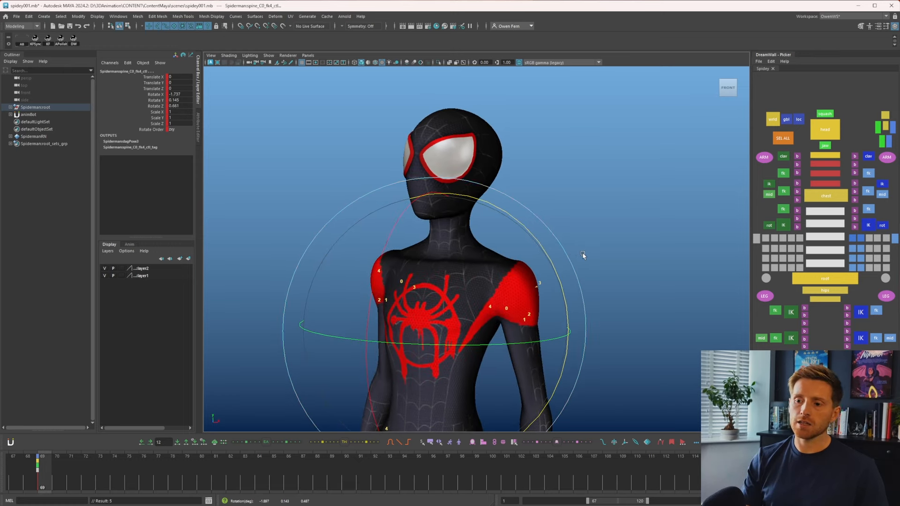
key("period")
key("comma")
key("period")
- Rotate the right upper-arm FK control on the end pose to about X -13.055 and Z 7.463
key("q")
left_click(784, 174)
key("e")
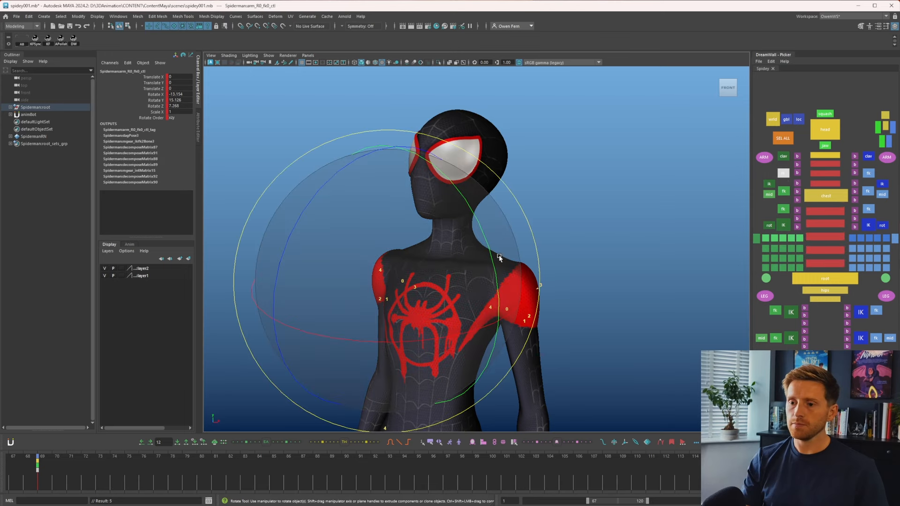
key("q")
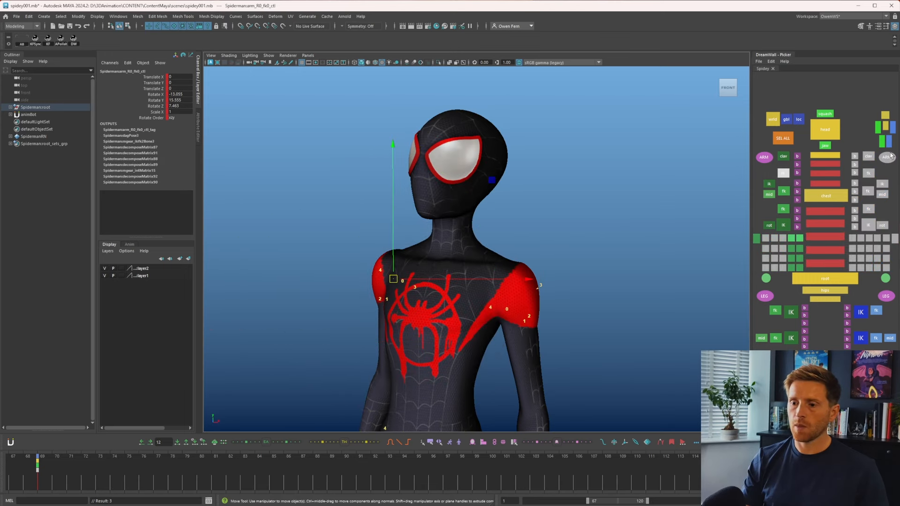
- Rotate the left upper-arm FK control on the end pose to about Y 15.106 and Z 12.277
left_click(868, 173)
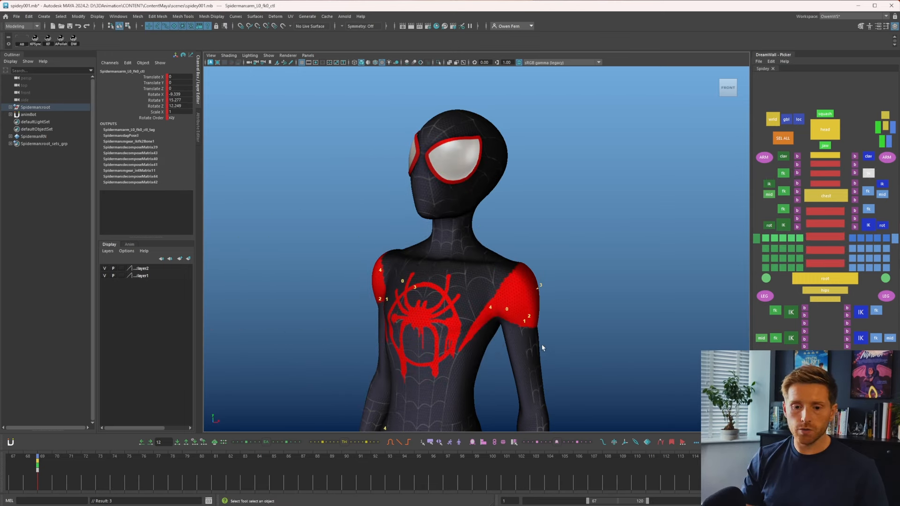
key("e")
left_click_drag(629, 232, 638, 234)
key("q")
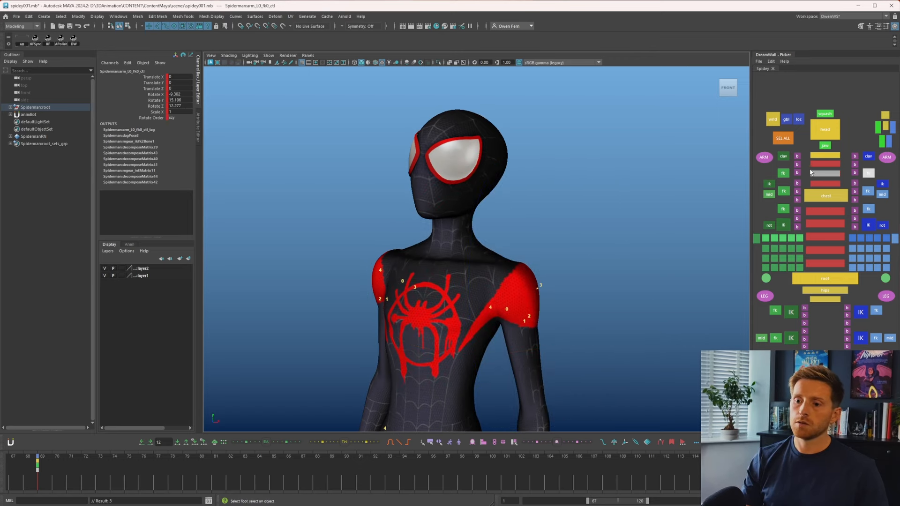
- Rotate the right upper-arm FK control further on the end pose to about Y 16.107 and Z 7.336
left_click(786, 174)
key("e")
left_click_drag(485, 236, 484, 236)
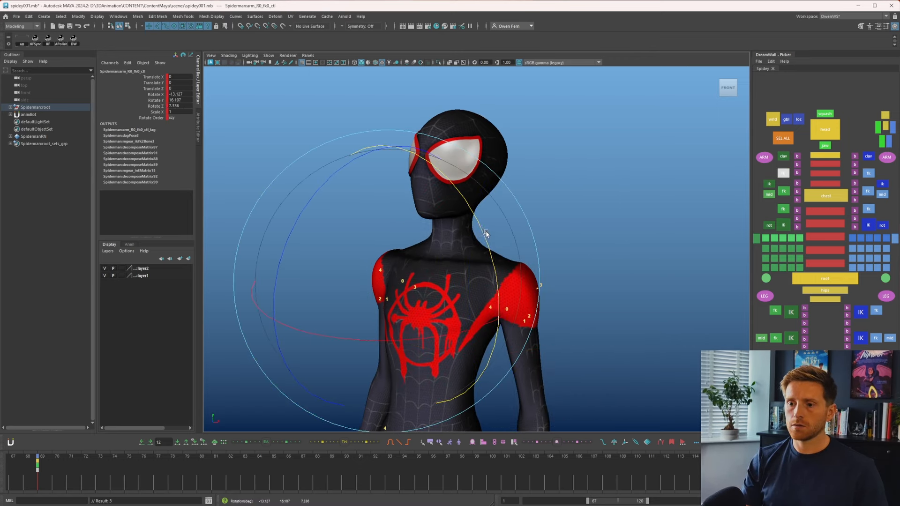
key("q")
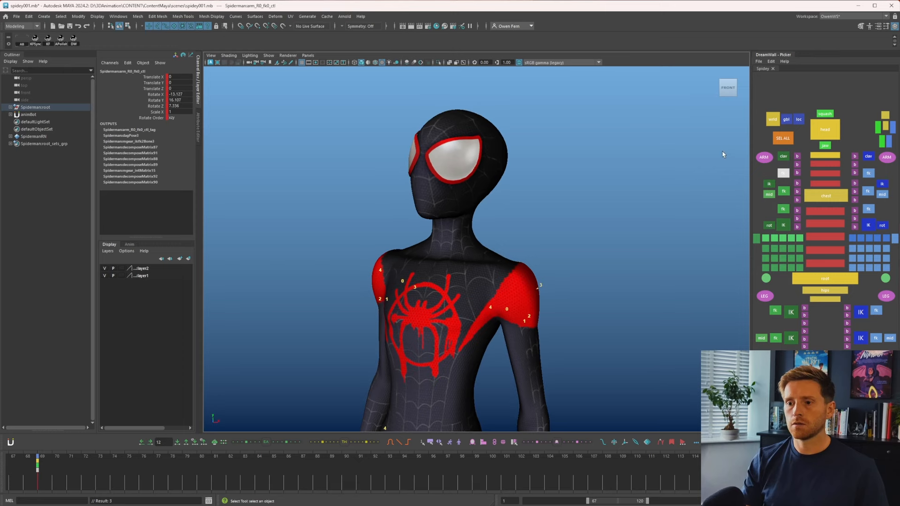
- Select all of the rig's controls and compare frame 69 with the hold's end pose
left_click(783, 138)
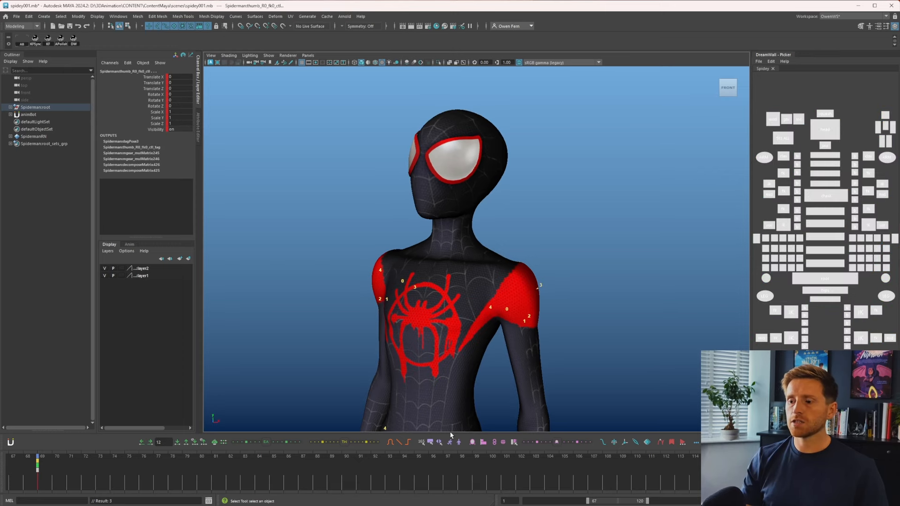
left_click_drag(124, 473, 46, 474)
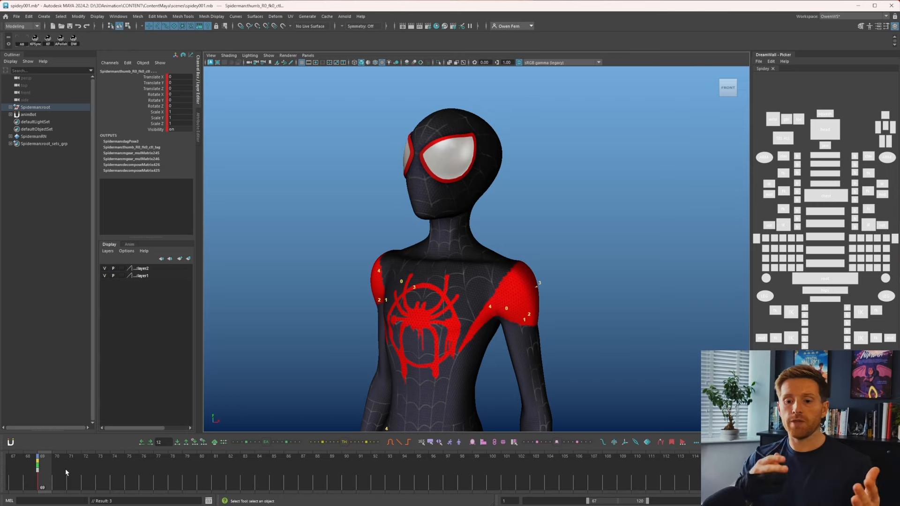
key("period")
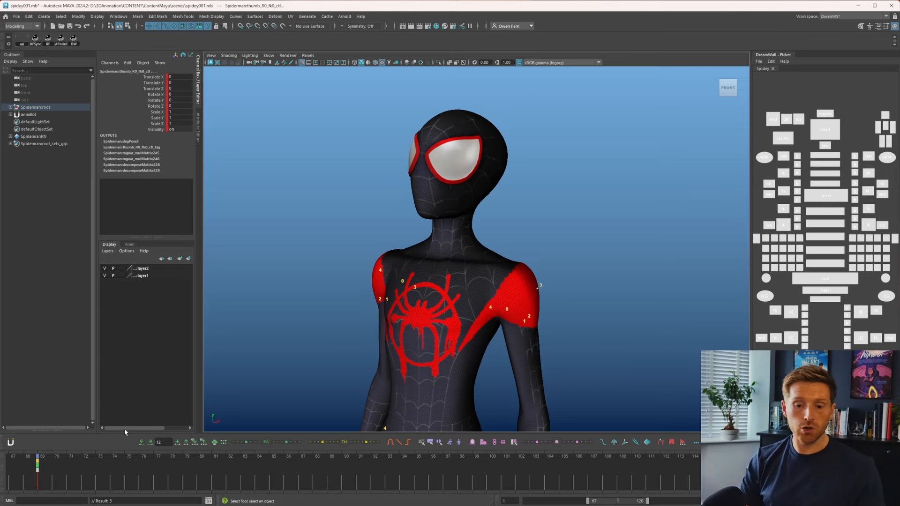
- Select the keys from frame 69 through the hold's end pose and recalculate them with Ease In Out
key("g")
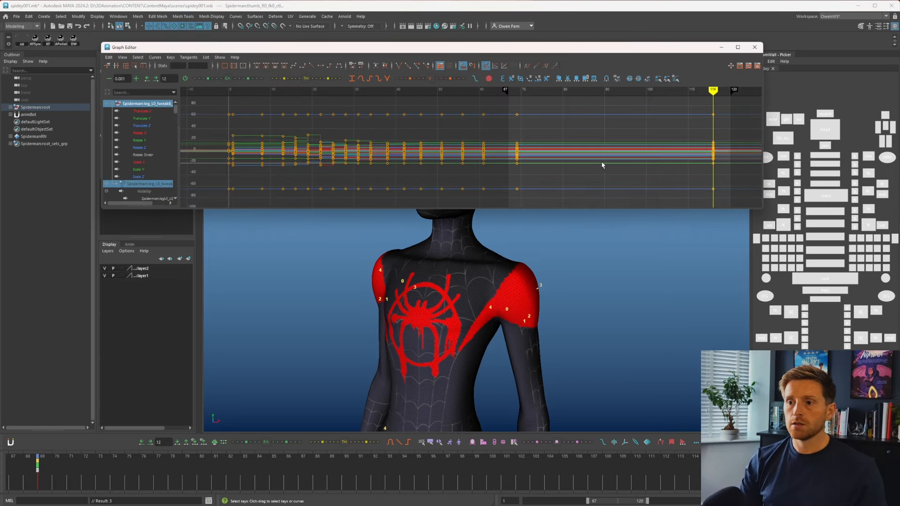
left_click_drag(507, 104, 743, 206)
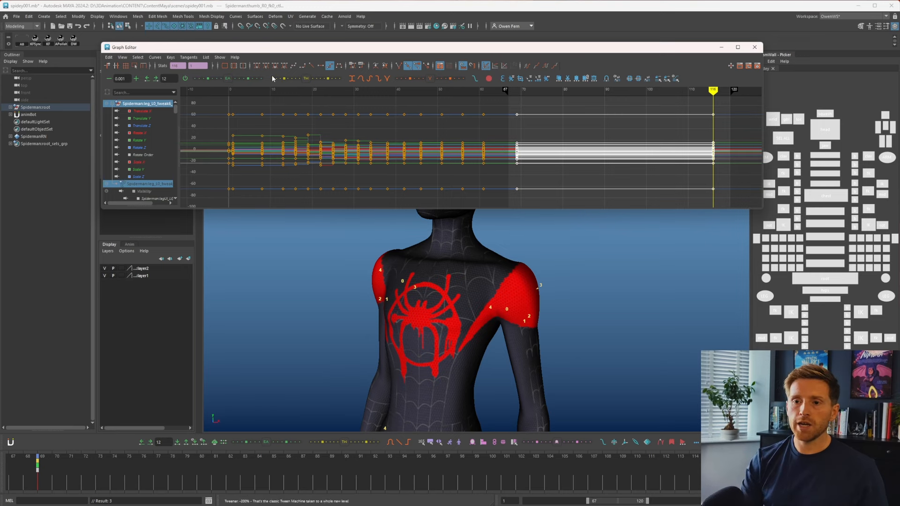
left_click(361, 81)
left_click(722, 48)
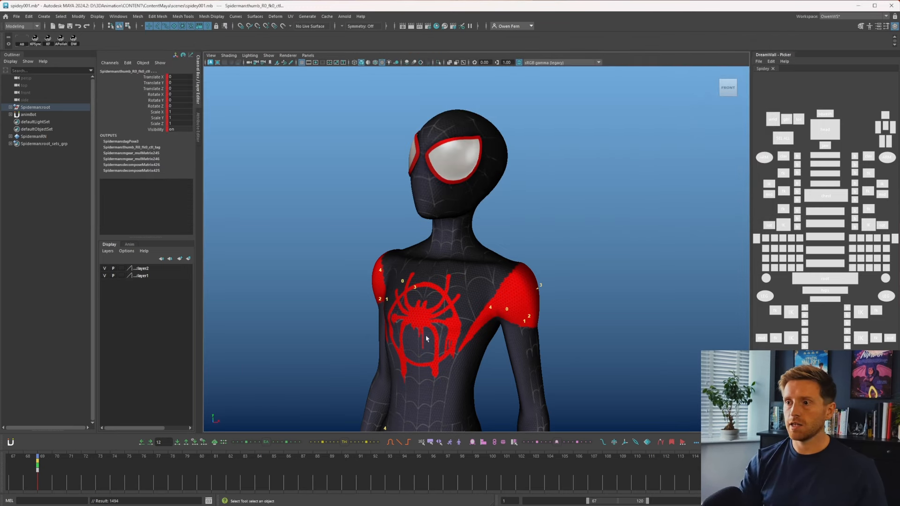
- Play back the hold from frame 69 to review the drift toward its end pose
left_click(43, 477)
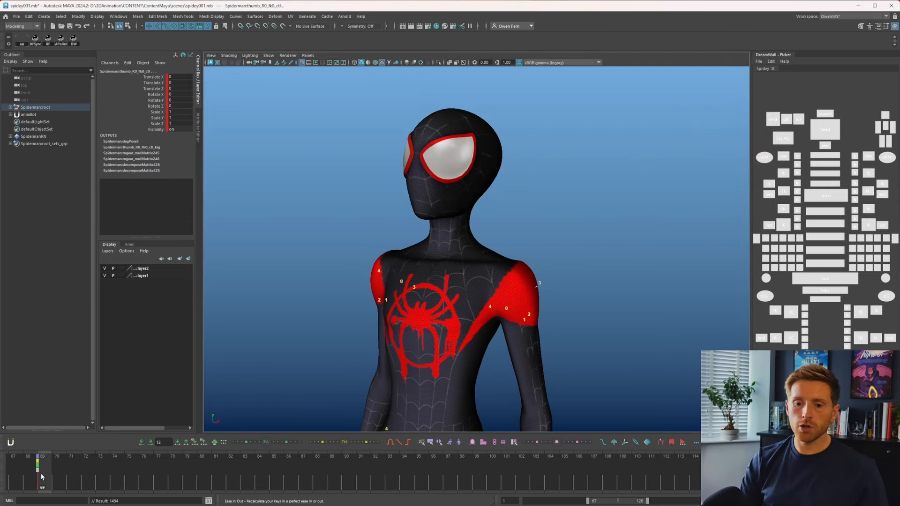
key("alt+v")
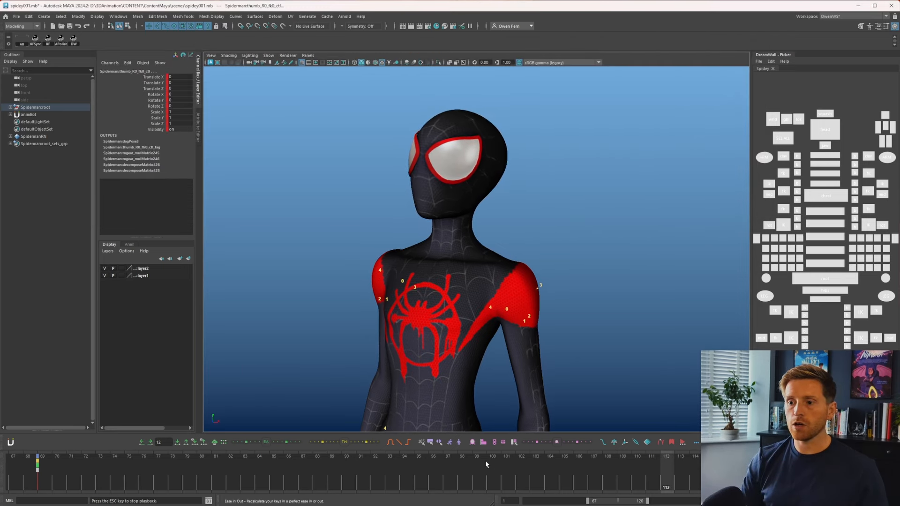
key("alt+v")
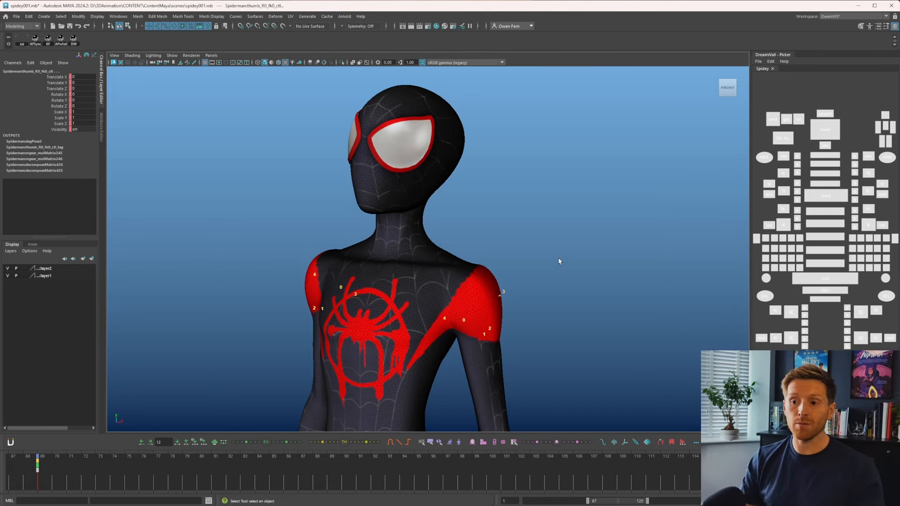
- Scrub the hold from frame 69 to its end, inspect its animation curves, and compare the two key poses
key("shift+g")
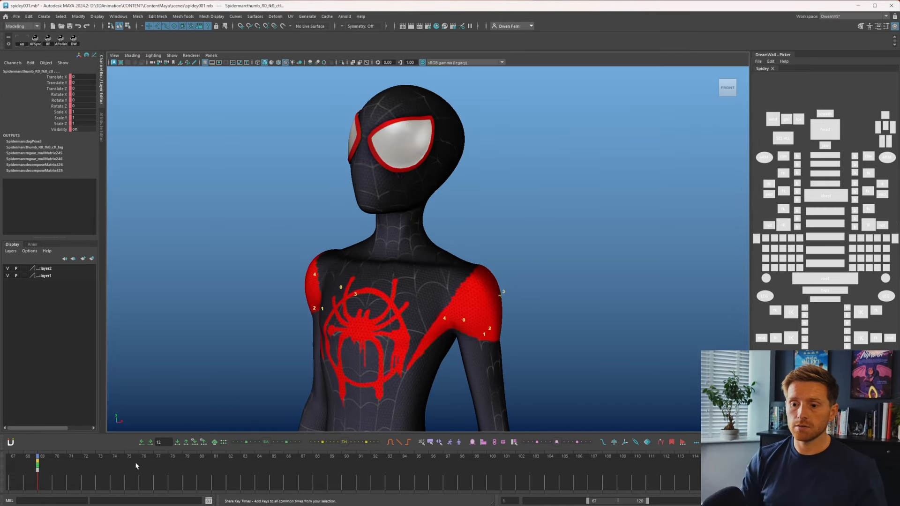
left_click_drag(45, 471, 174, 469)
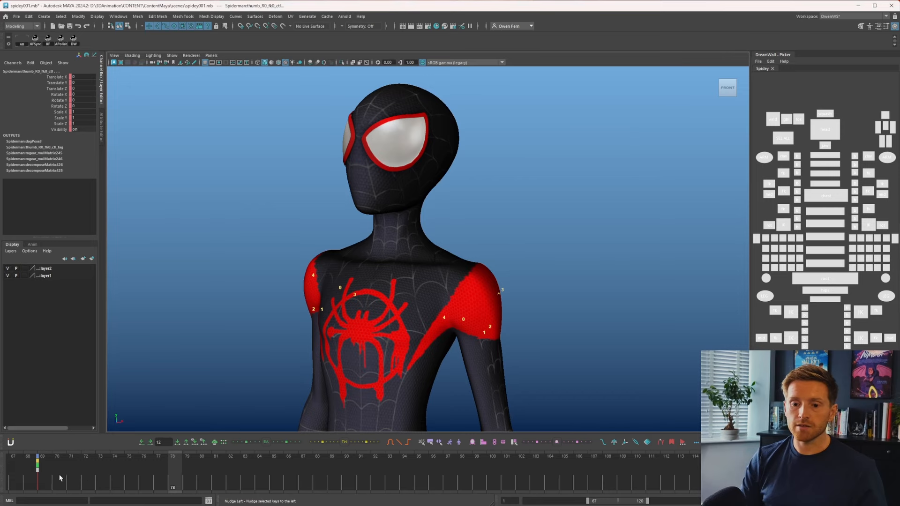
left_click_drag(60, 479, 219, 461)
key("ctrl+g")
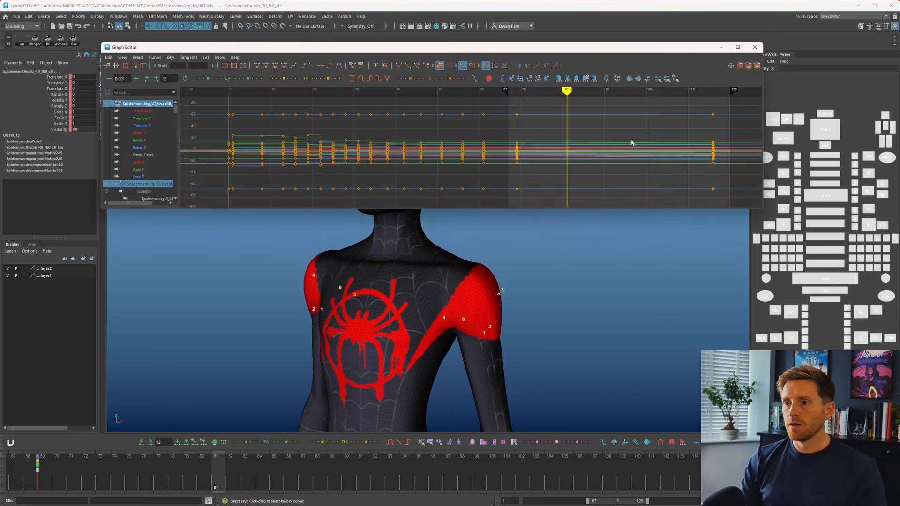
left_click(331, 67)
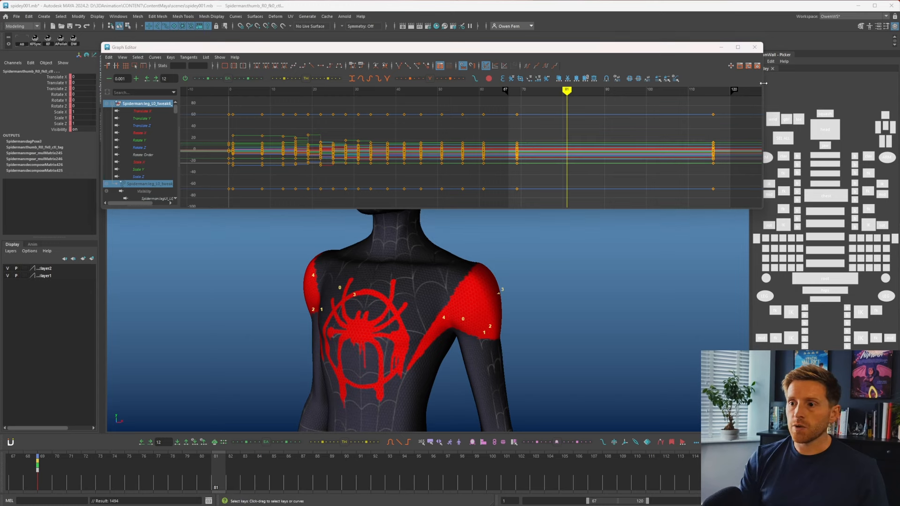
left_click(721, 47)
left_click_drag(46, 475, 754, 466)
key("comma")
key("period")
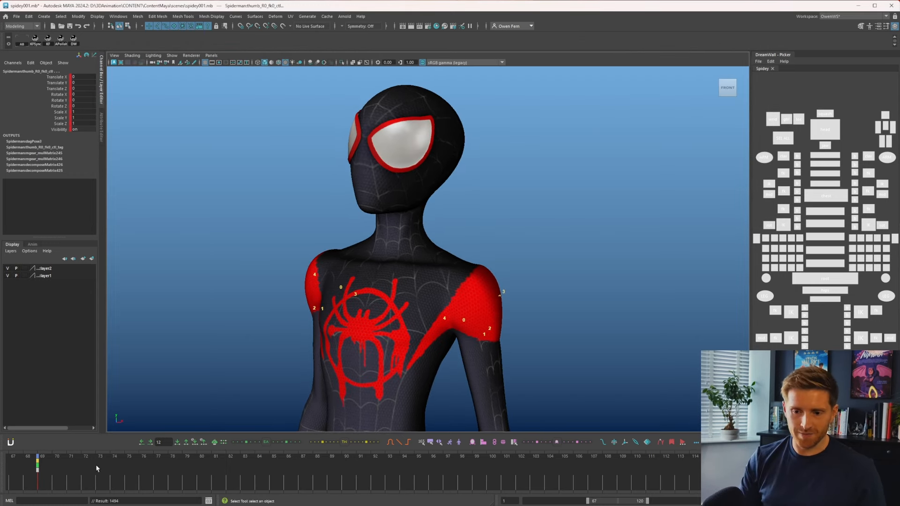
- Scrub into the early part of the hold and set the current time to frame 80
left_click_drag(159, 469, 230, 477)
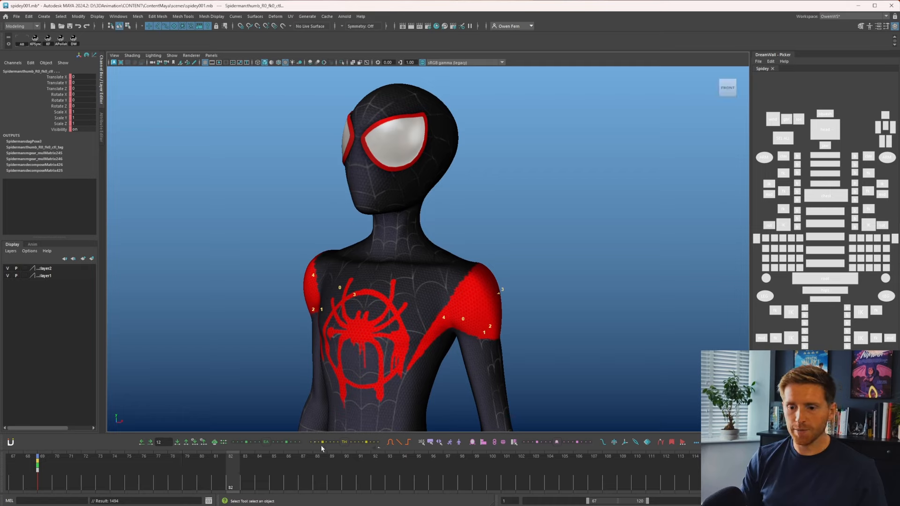
left_click_drag(496, 366, 478, 345, "alt")
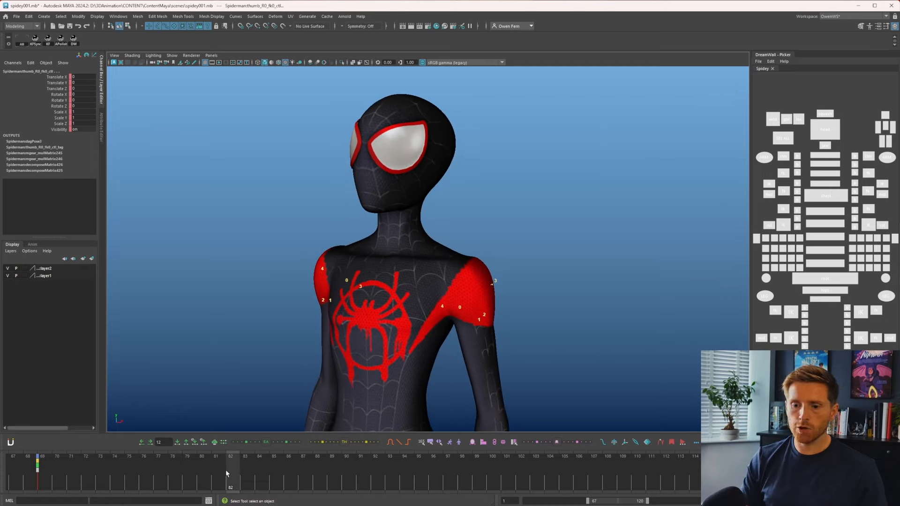
left_click_drag(201, 475, 207, 472)
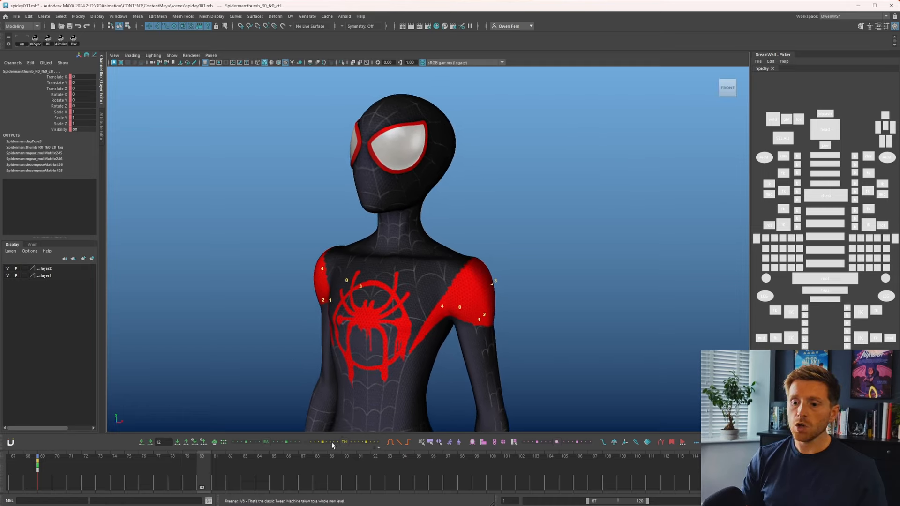